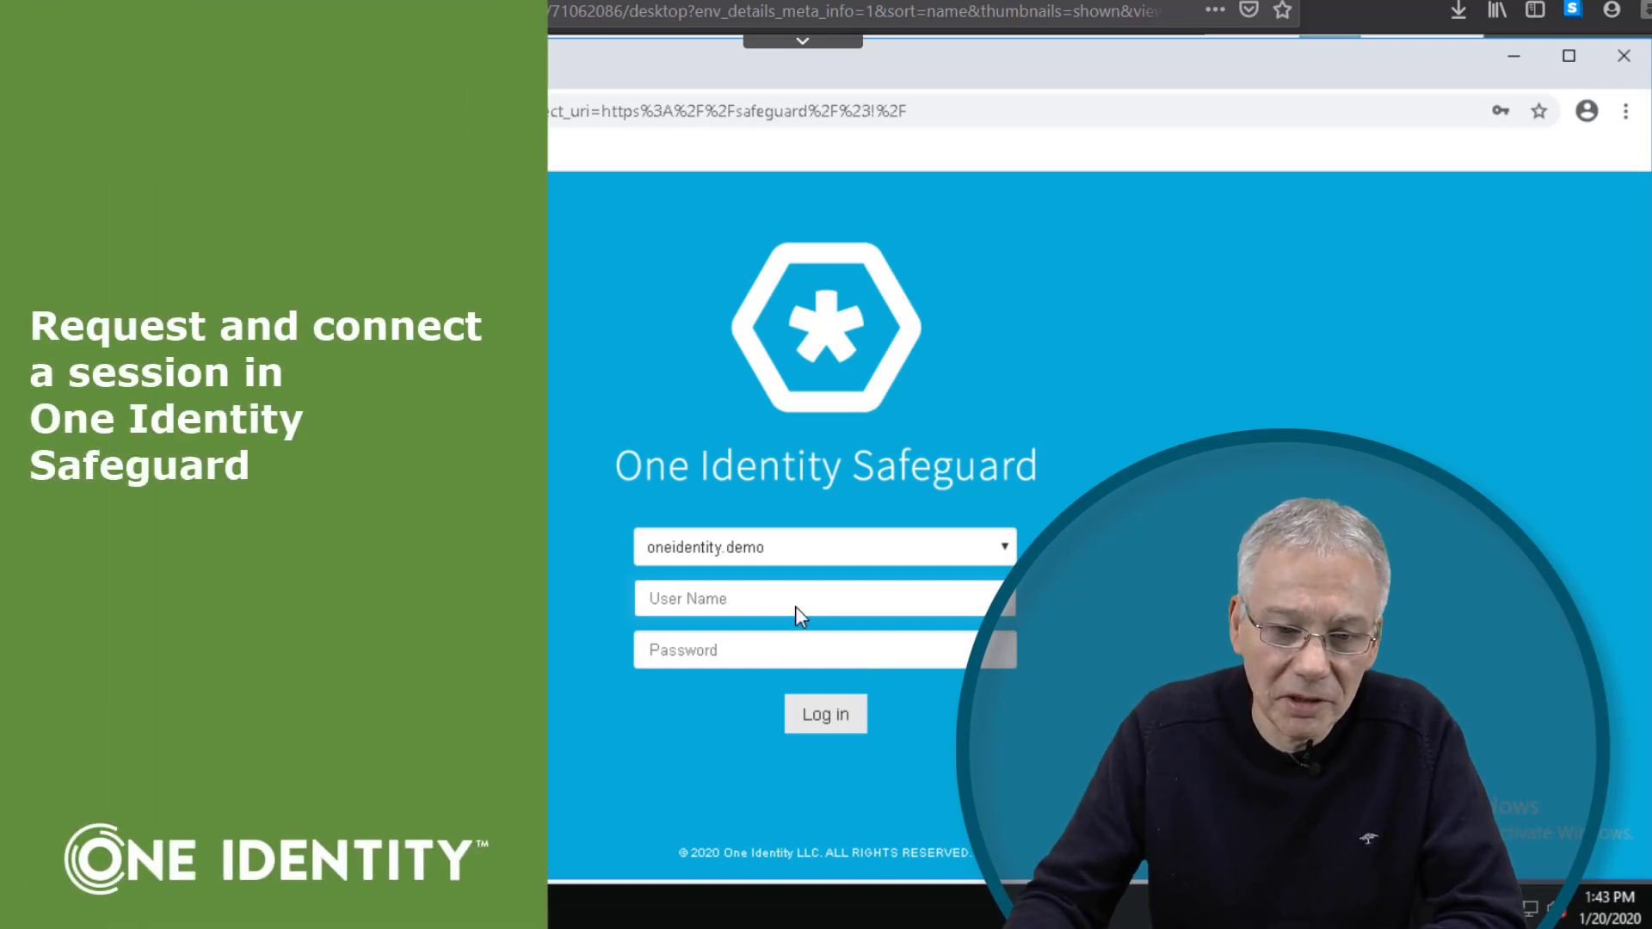
# Step: Sign in to Safeguard as requester using the saved password
pyautogui.write('requester')
pyautogui.click(776, 653)
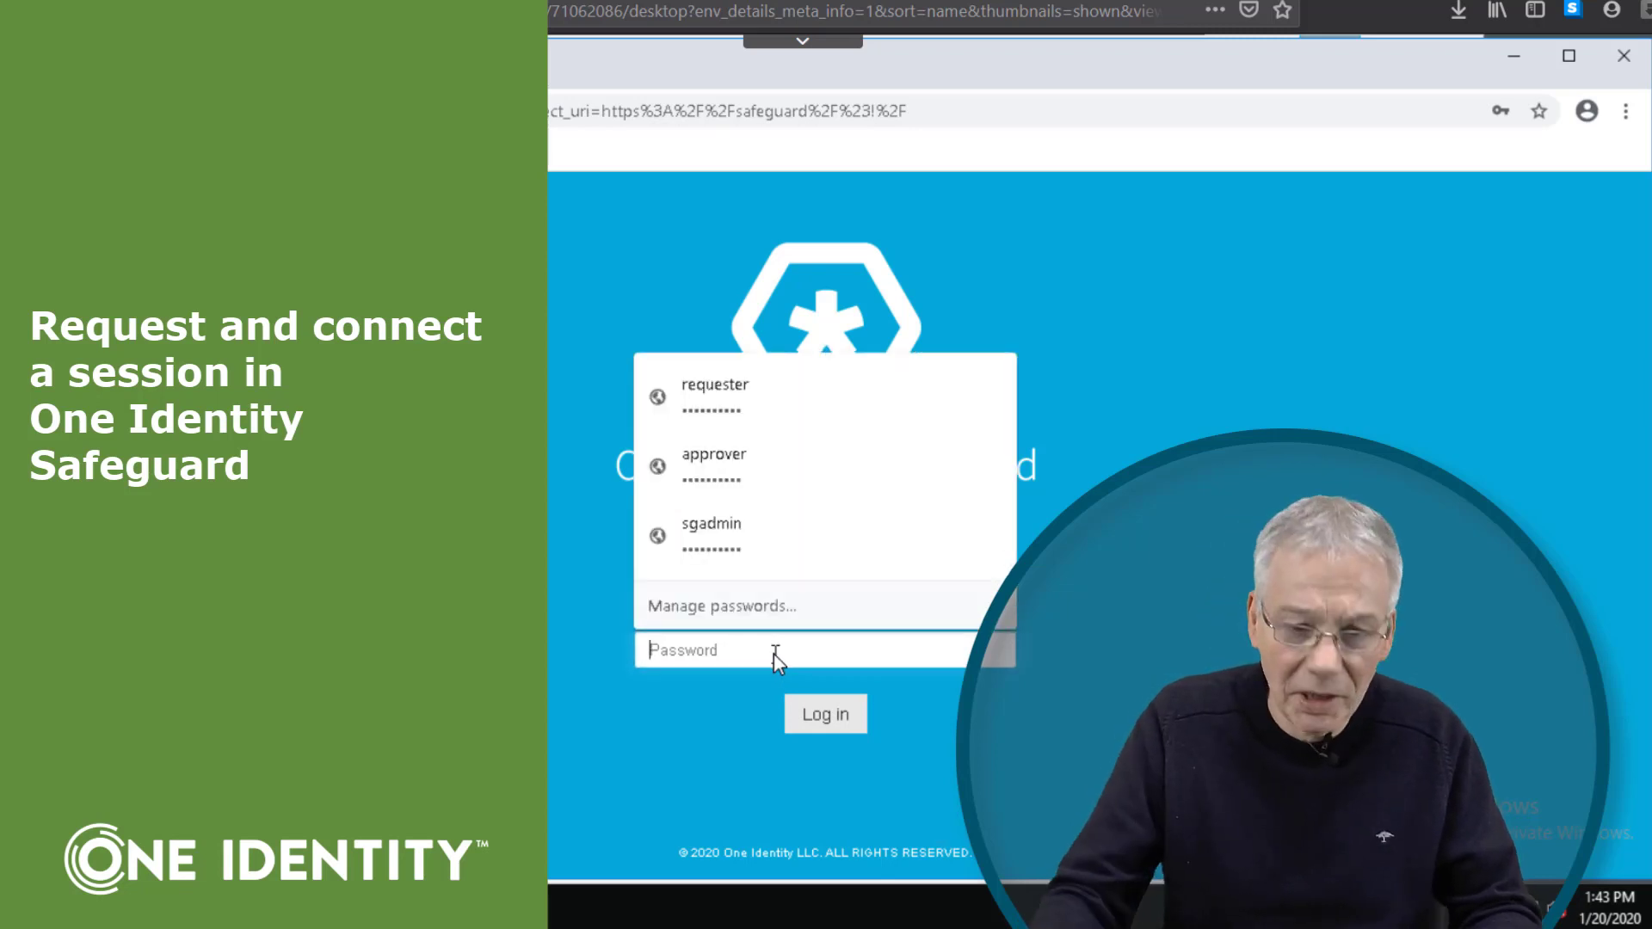
pyautogui.click(741, 417)
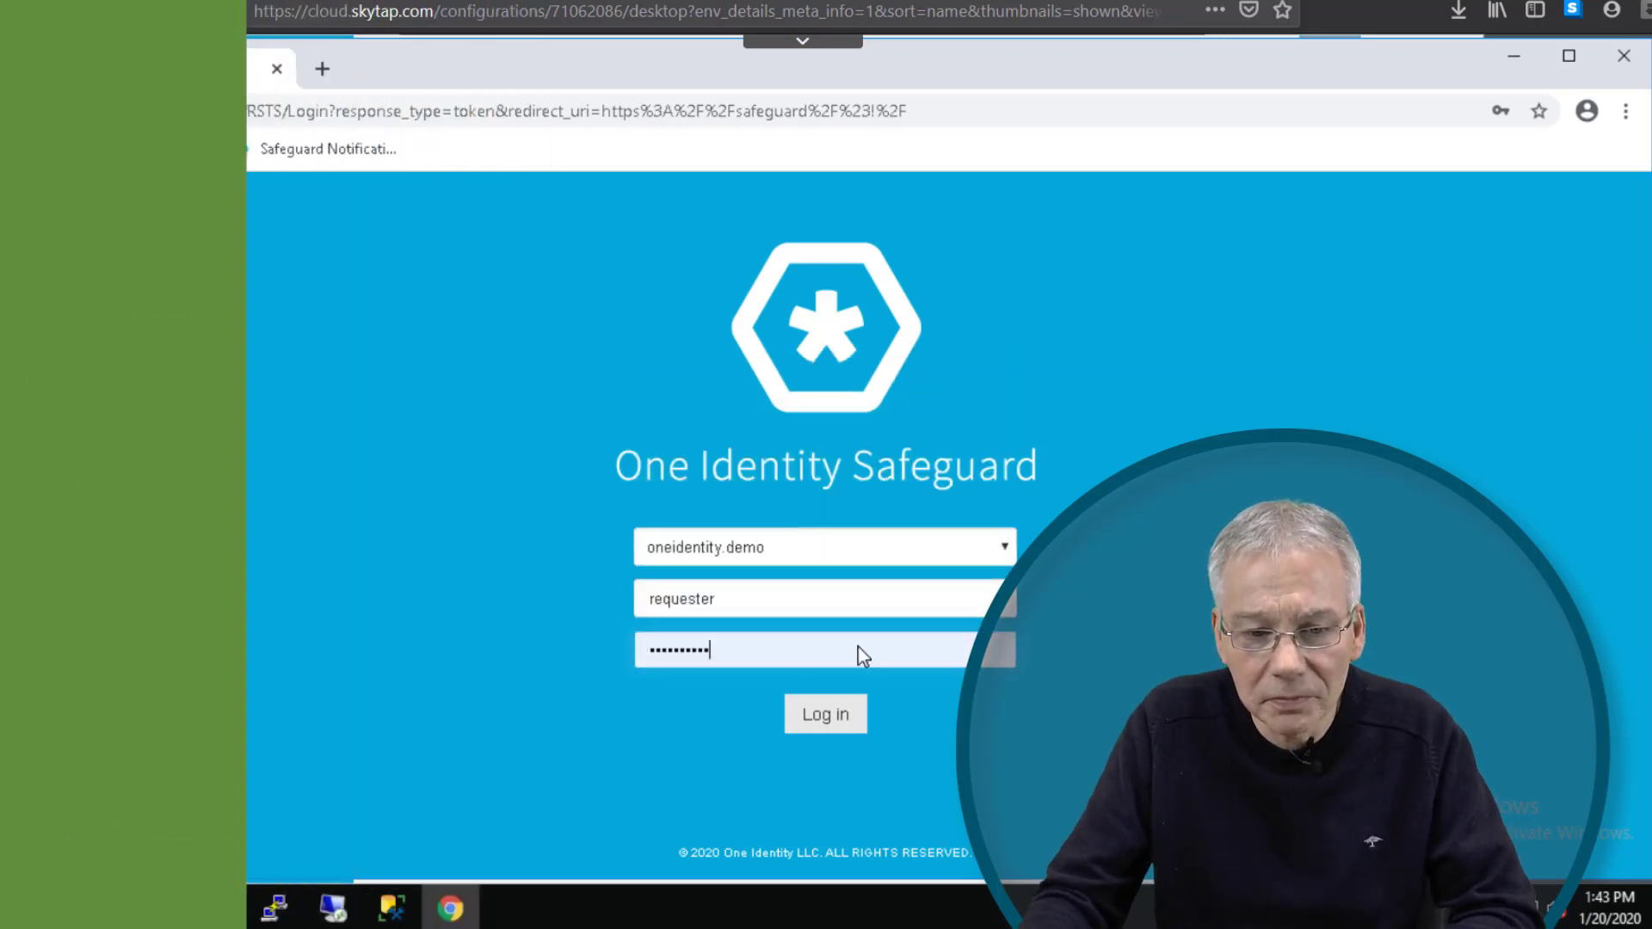
pyautogui.click(842, 714)
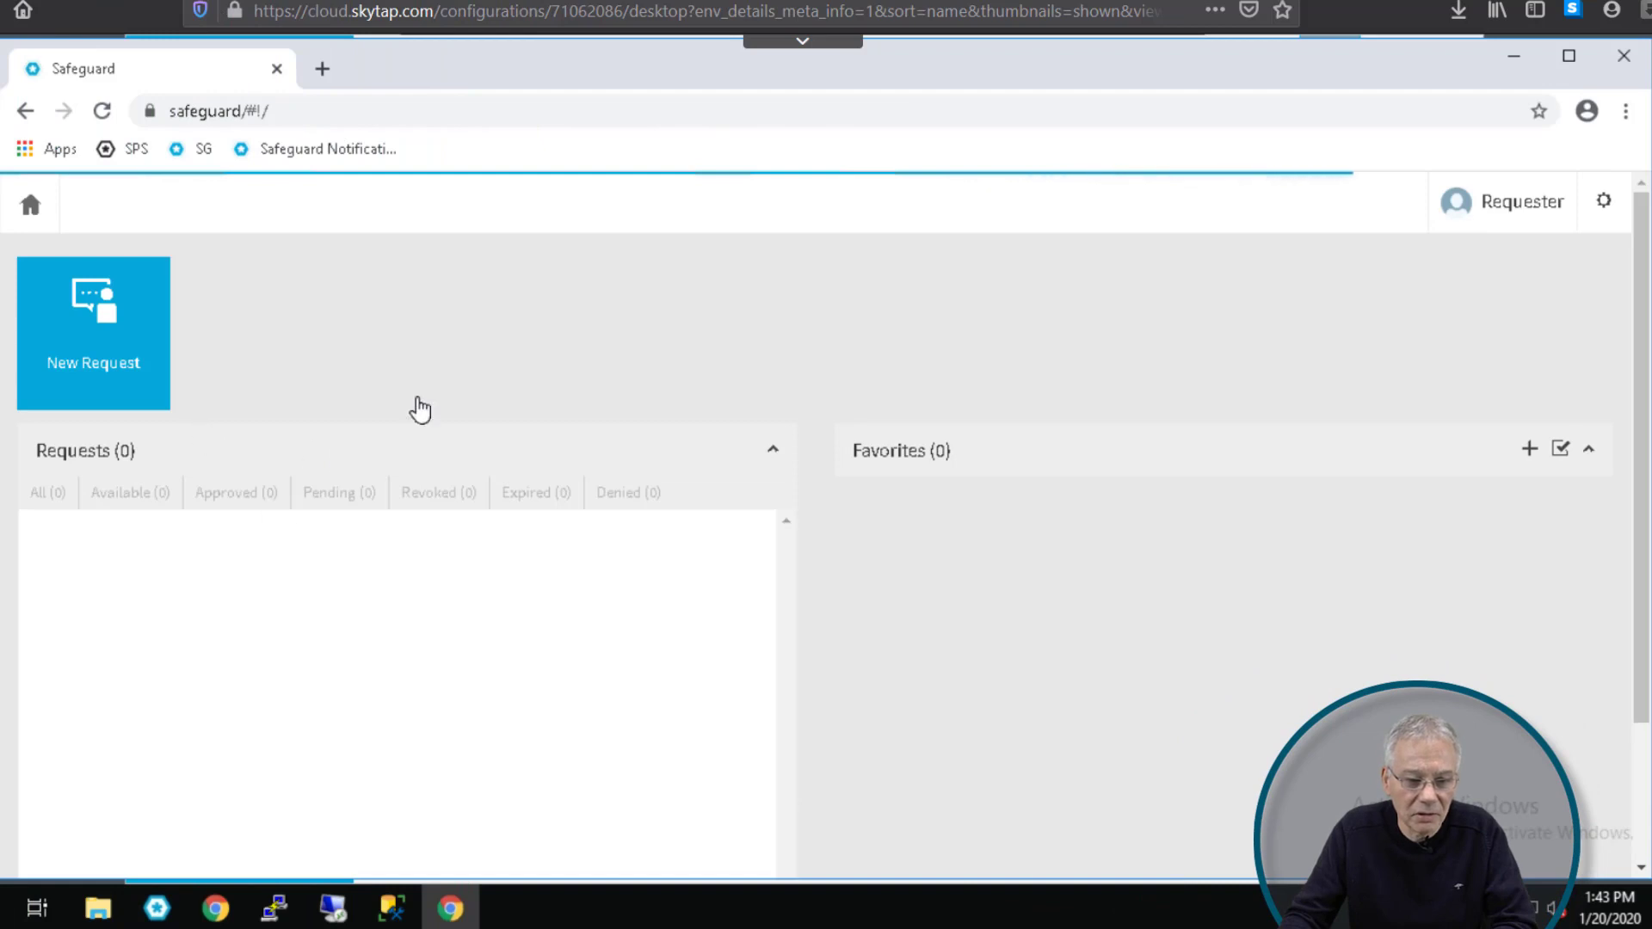
# Step: Start a new access request for only the Domain Controller asset and continue to Request Details
pyautogui.click(150, 413)
pyautogui.click(185, 615)
pyautogui.click(183, 568)
pyautogui.click(140, 616)
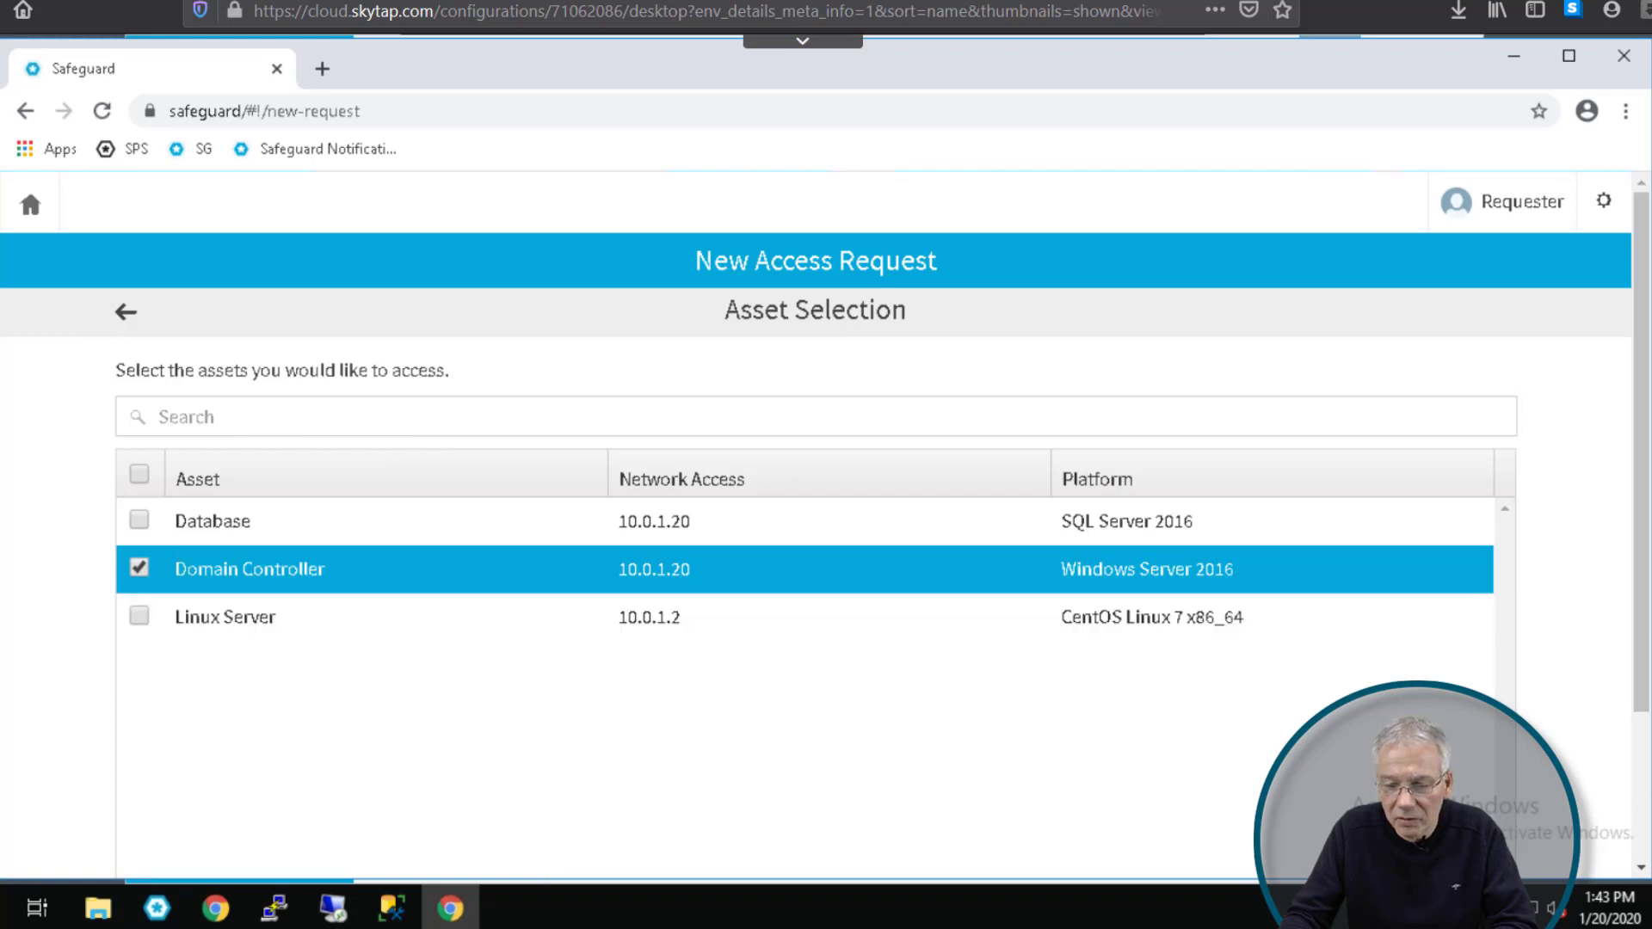
pyautogui.scroll(-3, 1523, 847)
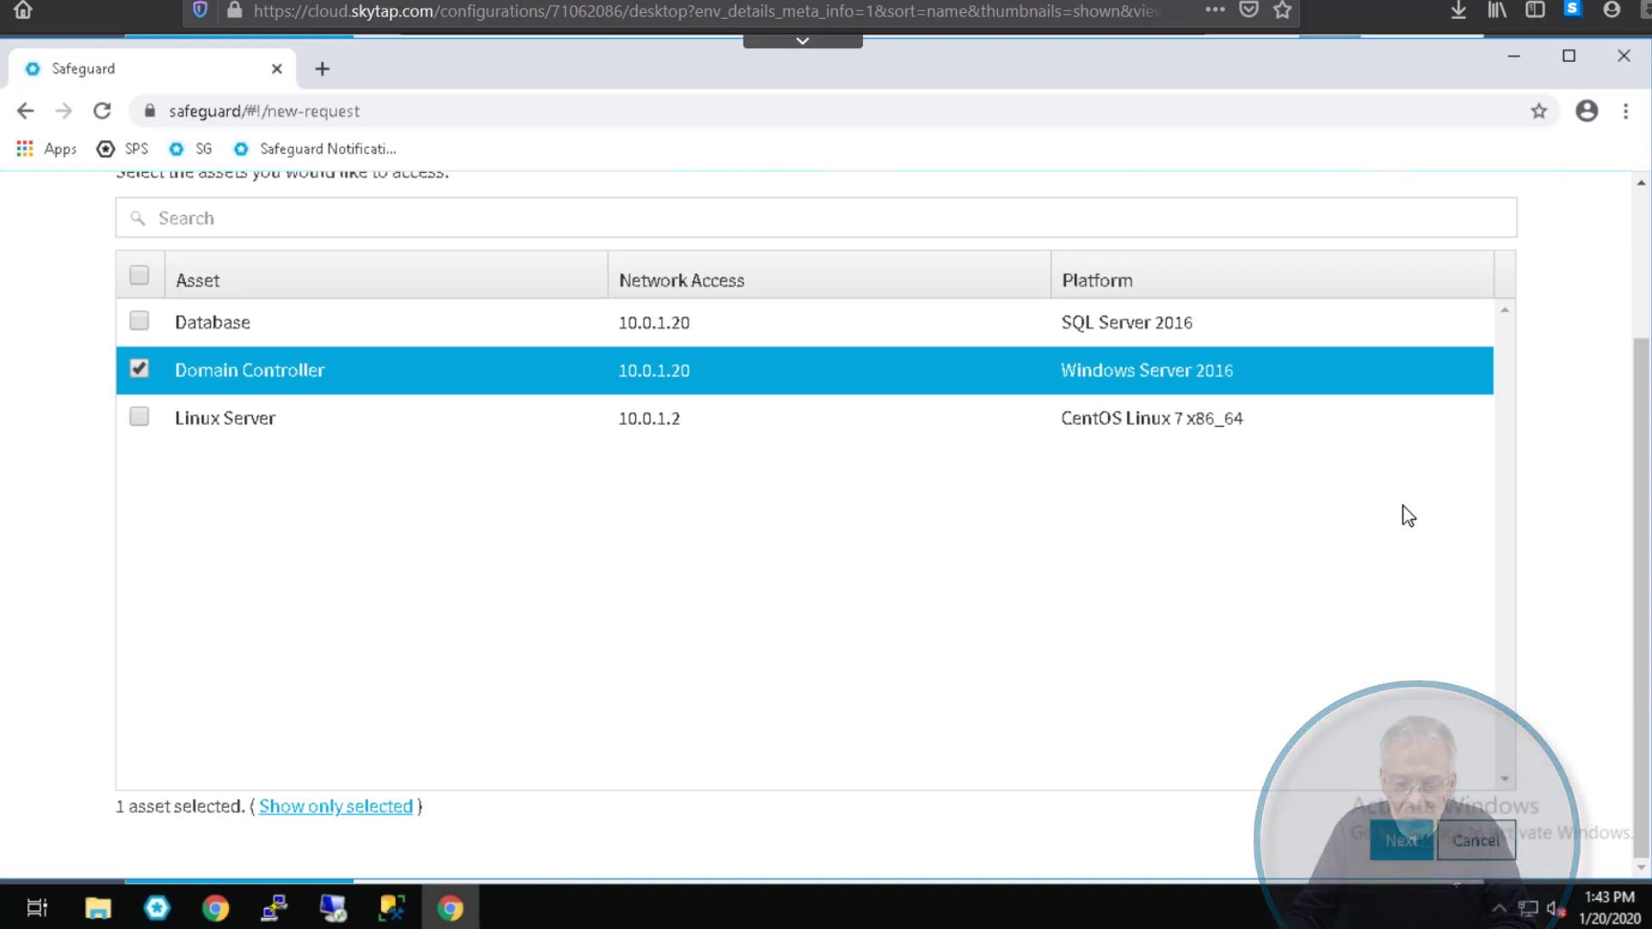
pyautogui.click(1400, 844)
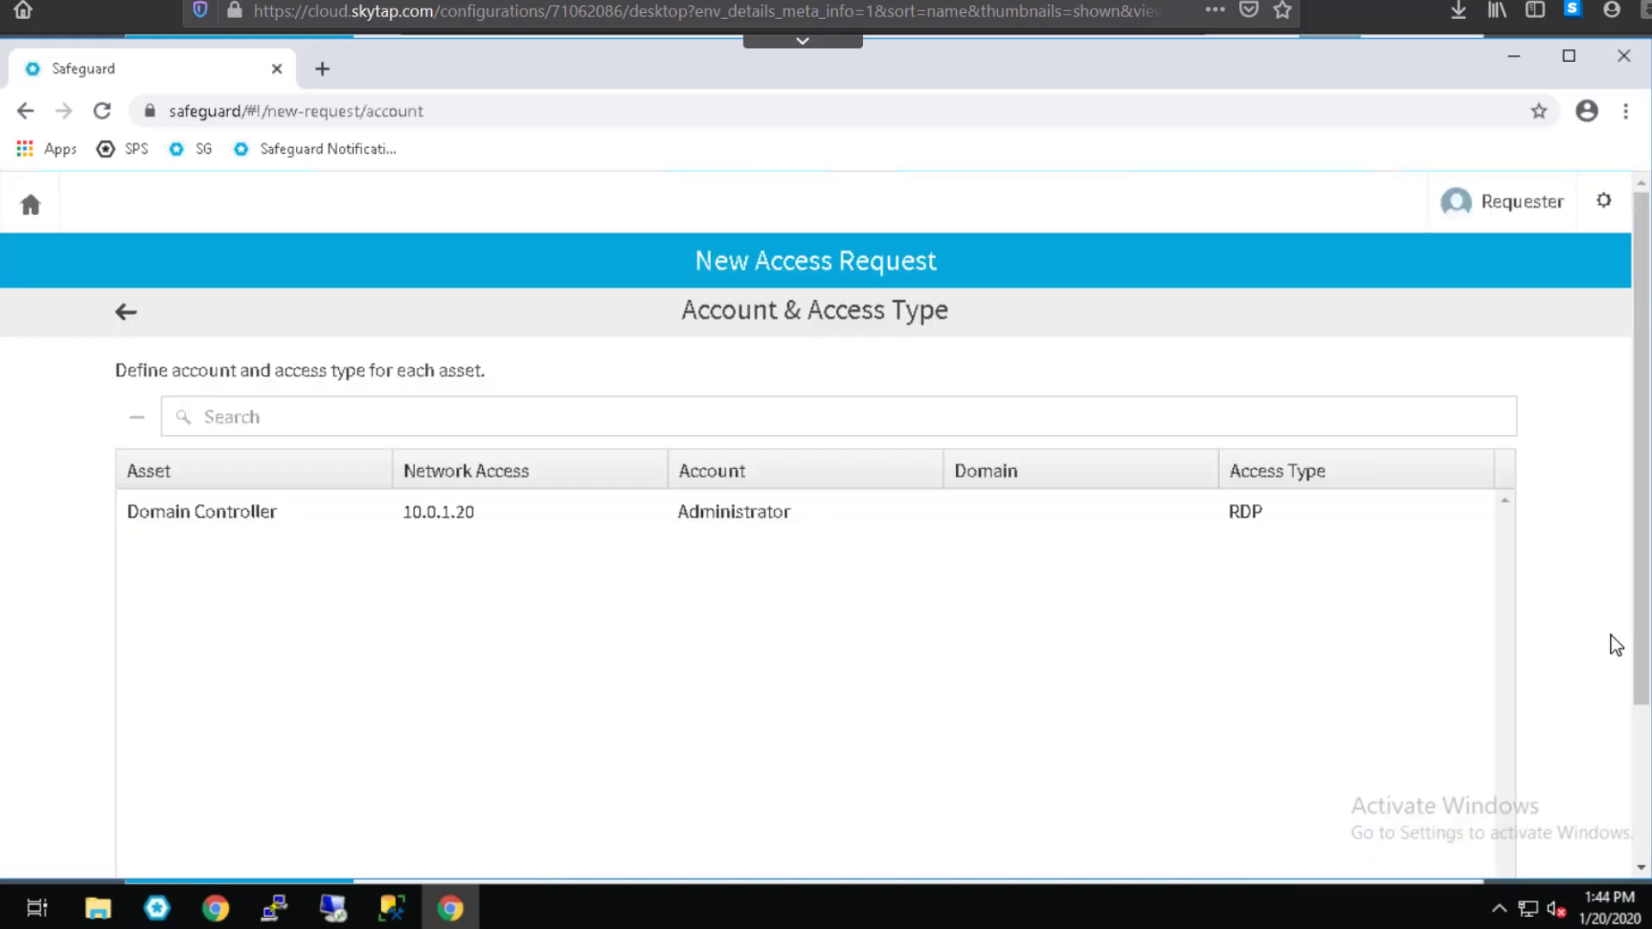
pyautogui.scroll(-3, 1647, 769)
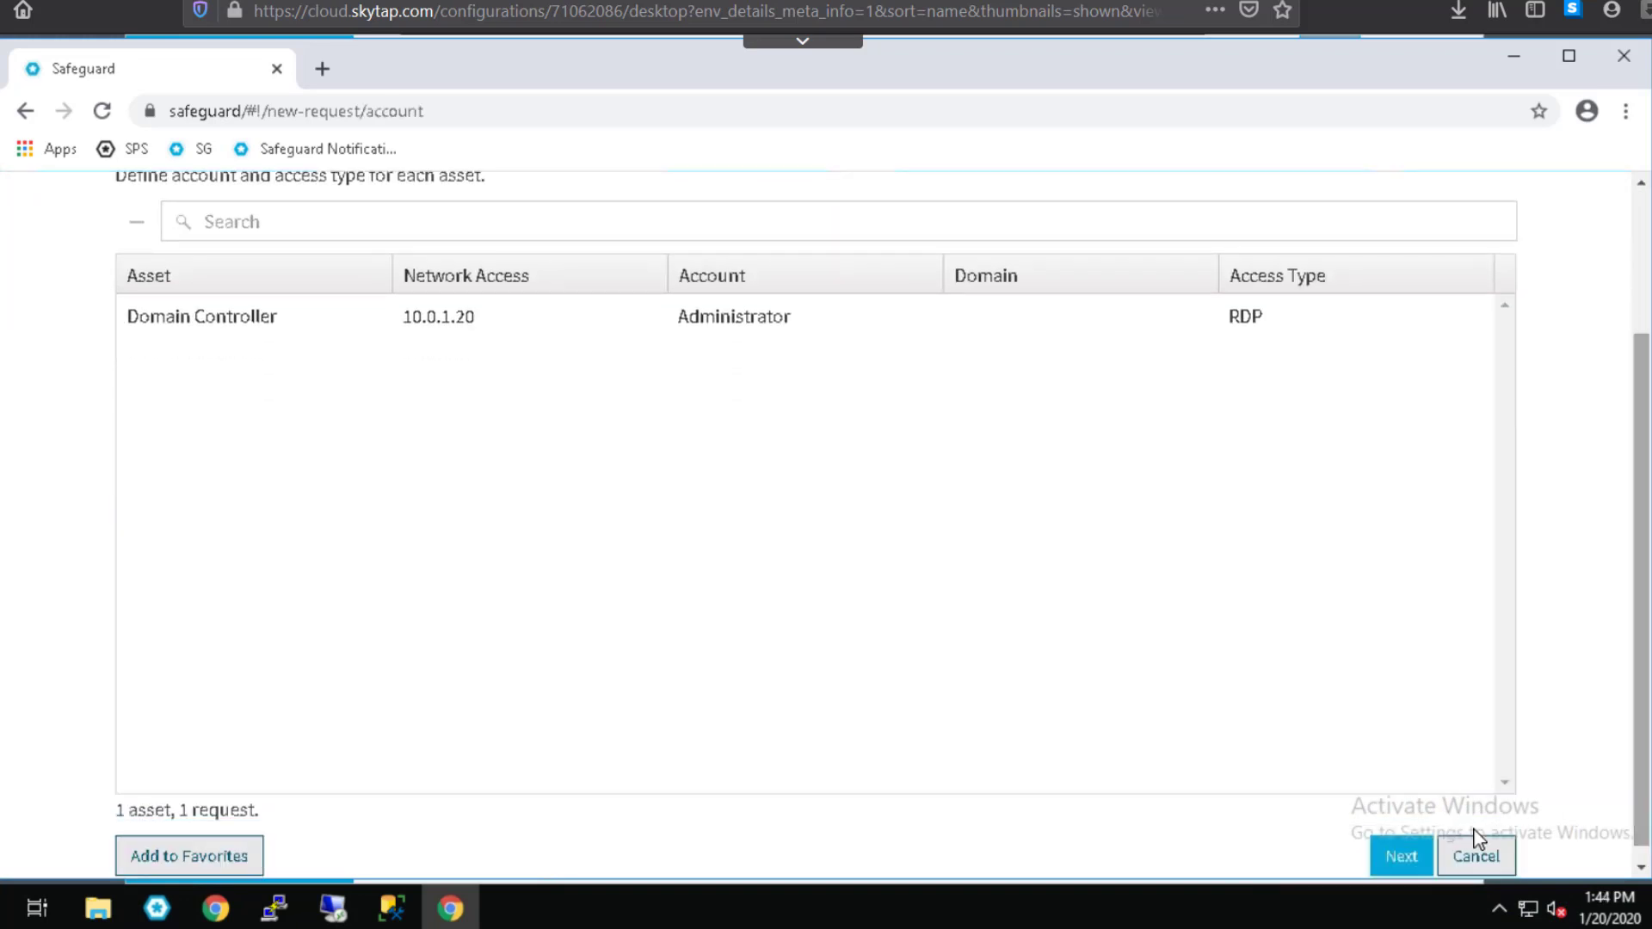
pyautogui.click(1414, 863)
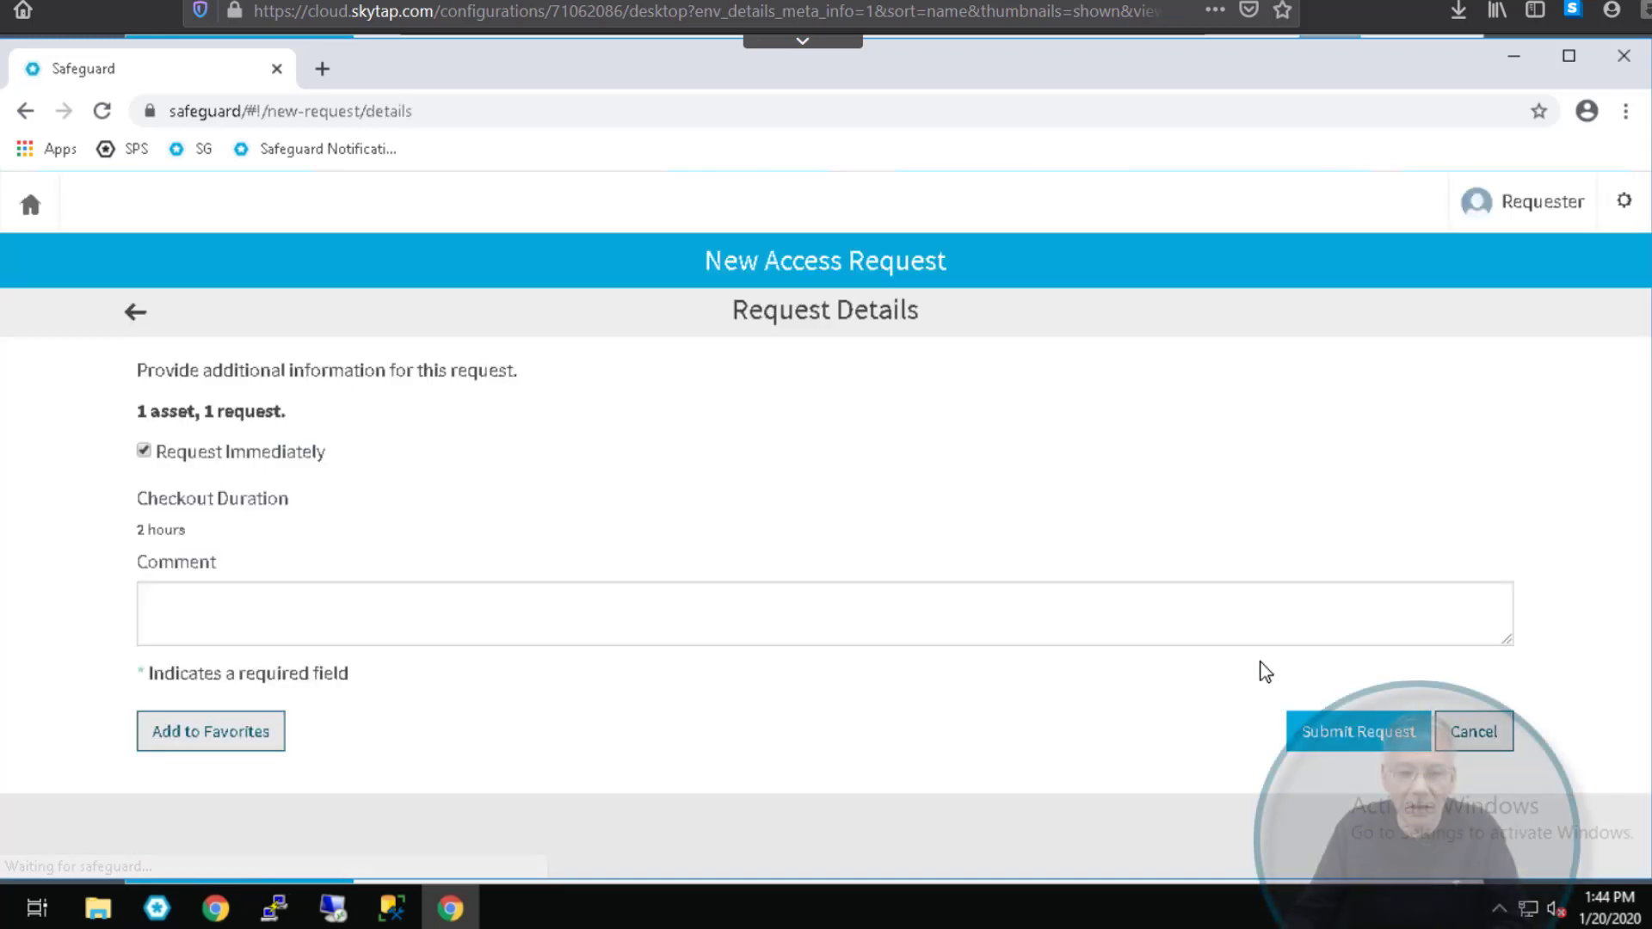
# Step: Submit the access request and open the Domain Controller request's details
pyautogui.click(1300, 731)
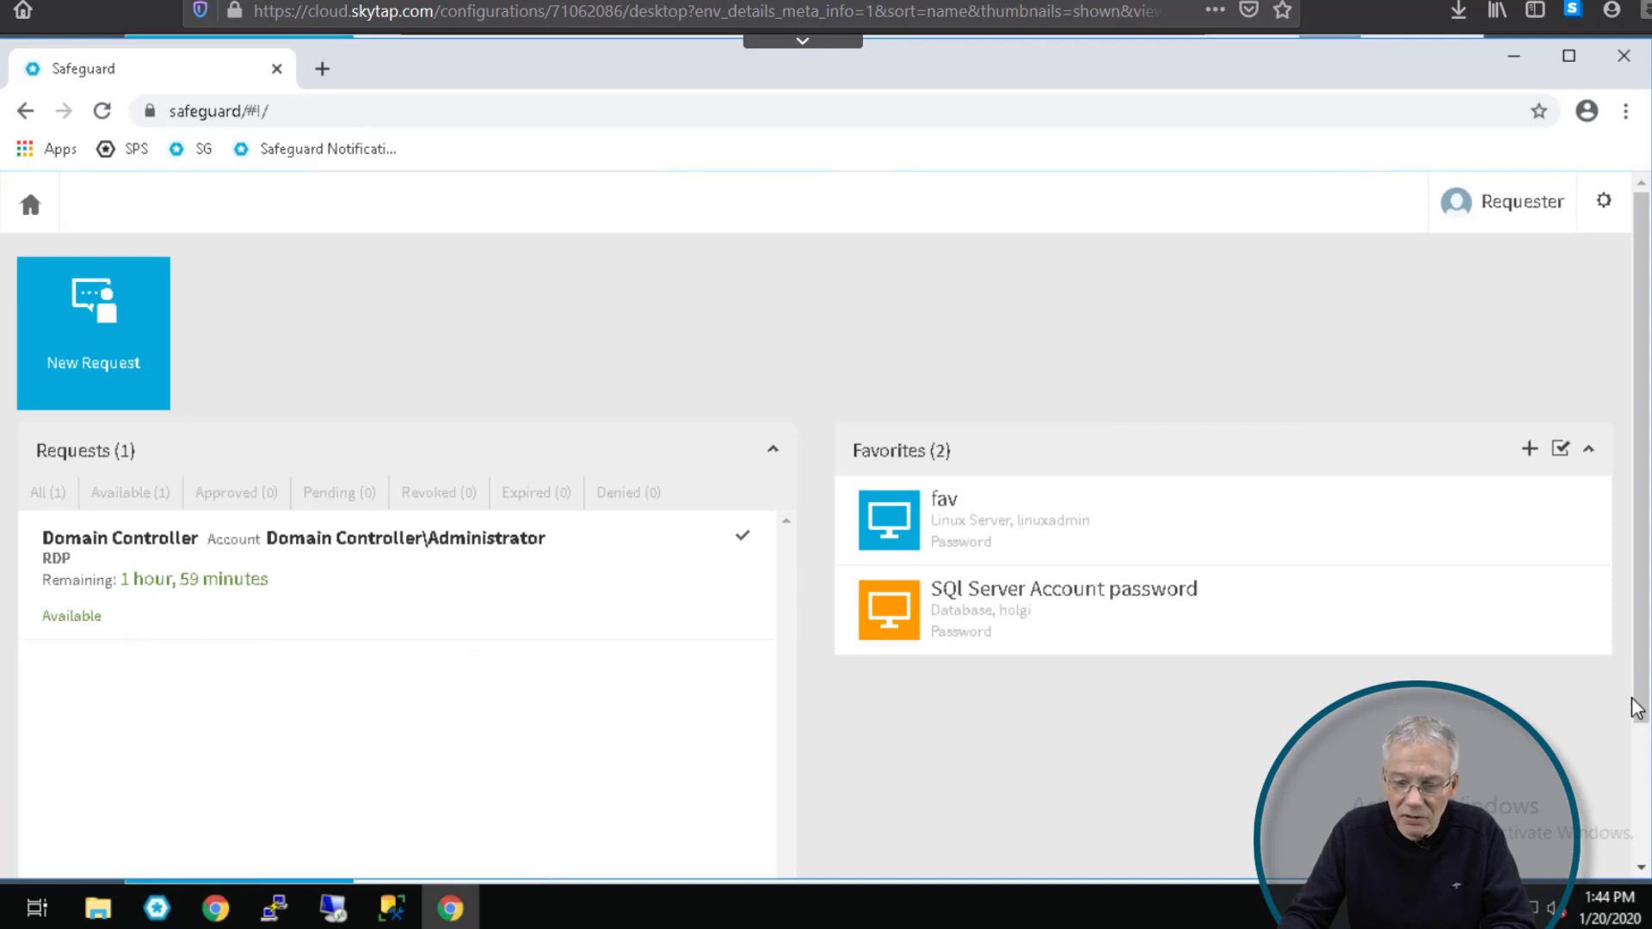
pyautogui.scroll(-2, 401, 587)
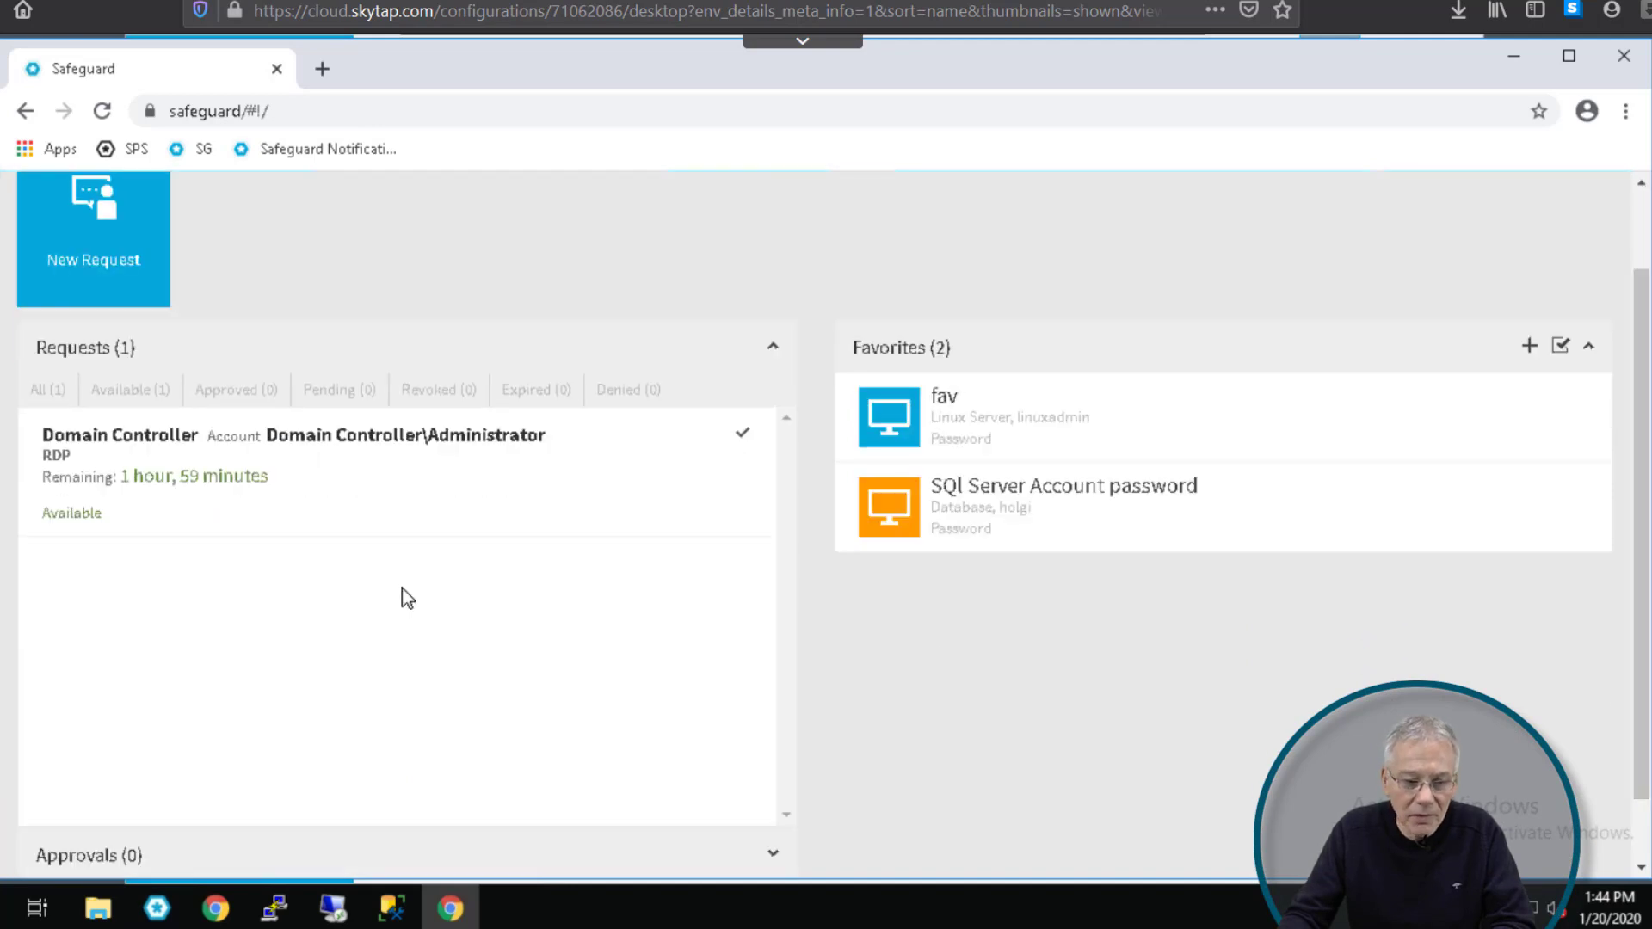
pyautogui.click(174, 506)
# Step: Download and open the Domain Controller RDP file, connecting with the placeholder password
pyautogui.scroll(-1, 775, 732)
pyautogui.click(241, 835)
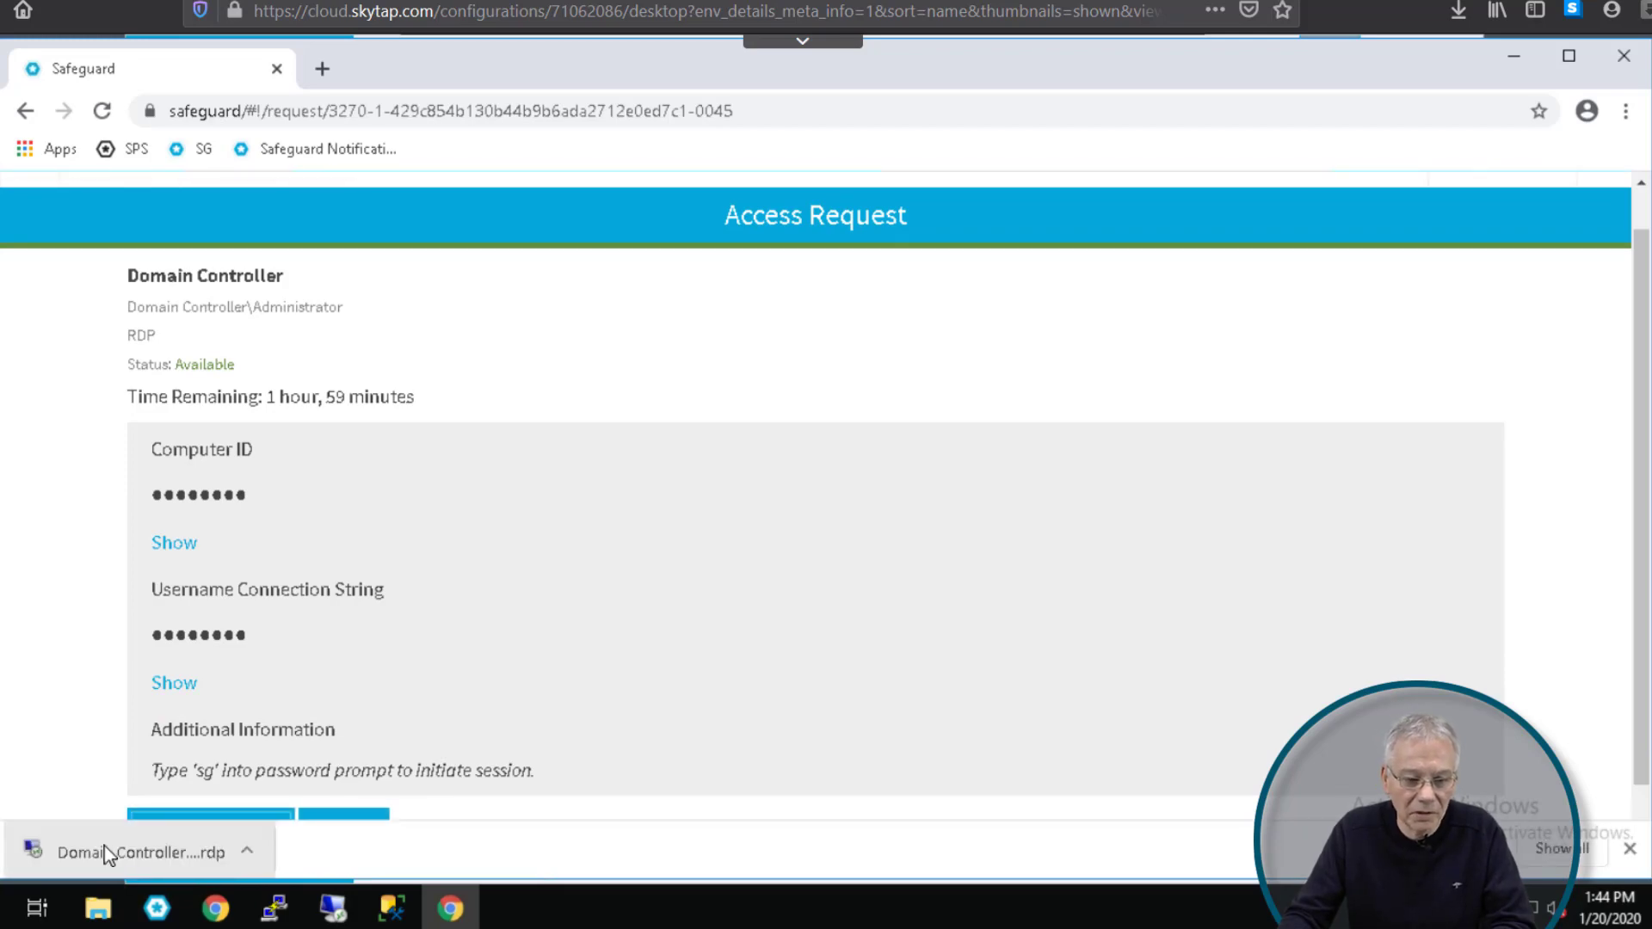
pyautogui.click(108, 858)
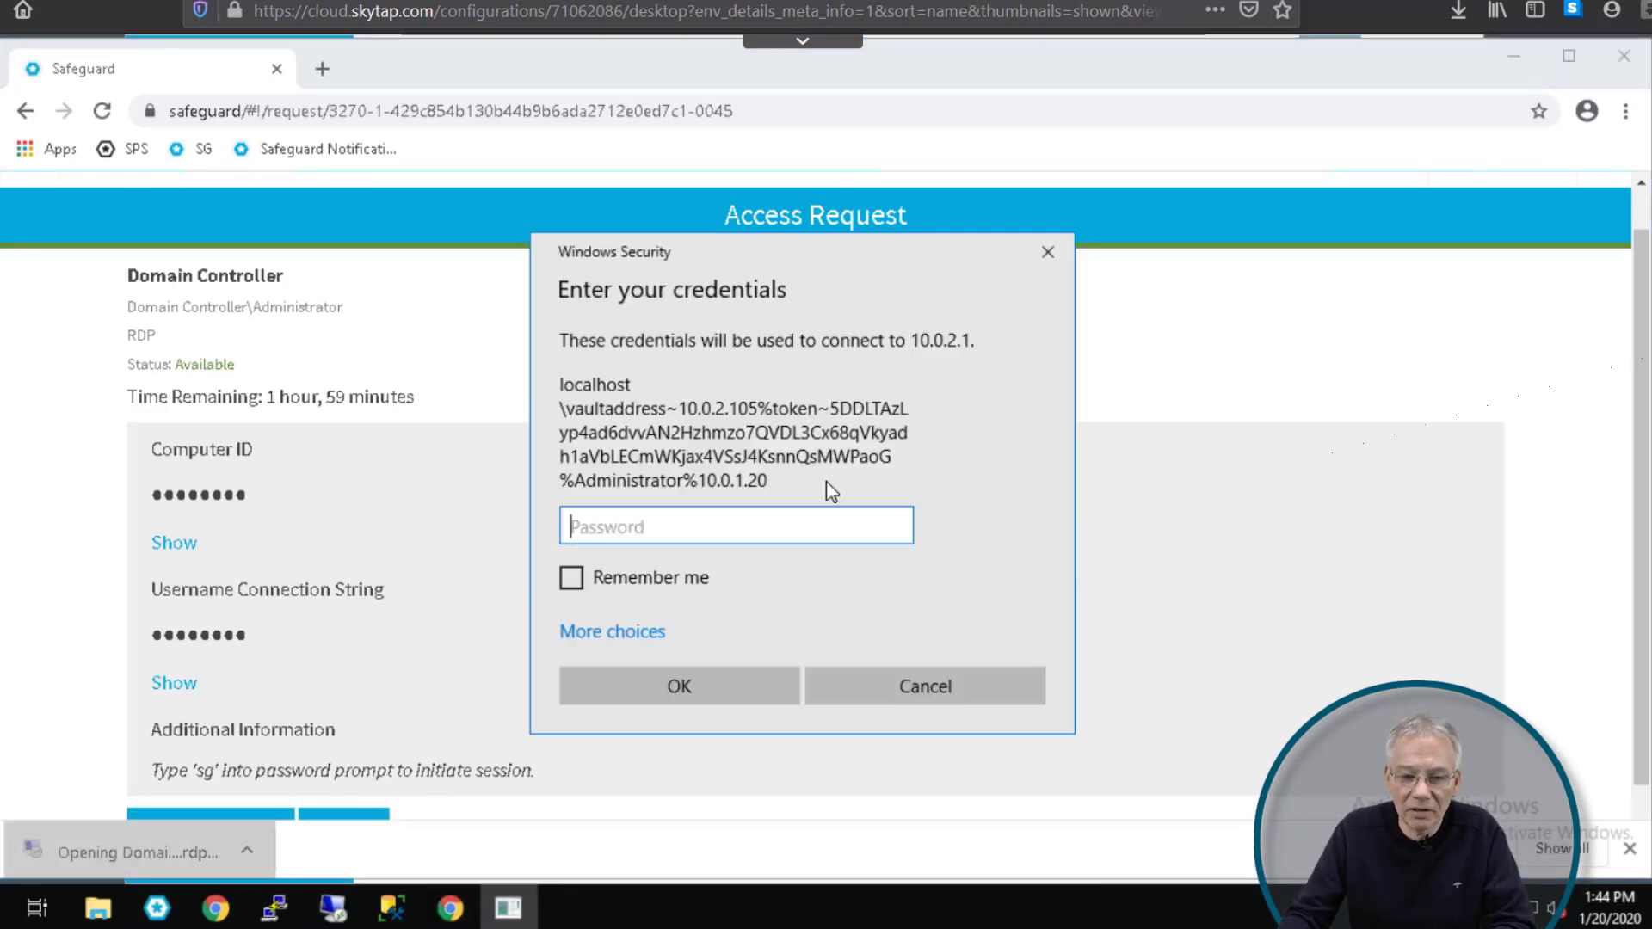
pyautogui.write('sg')
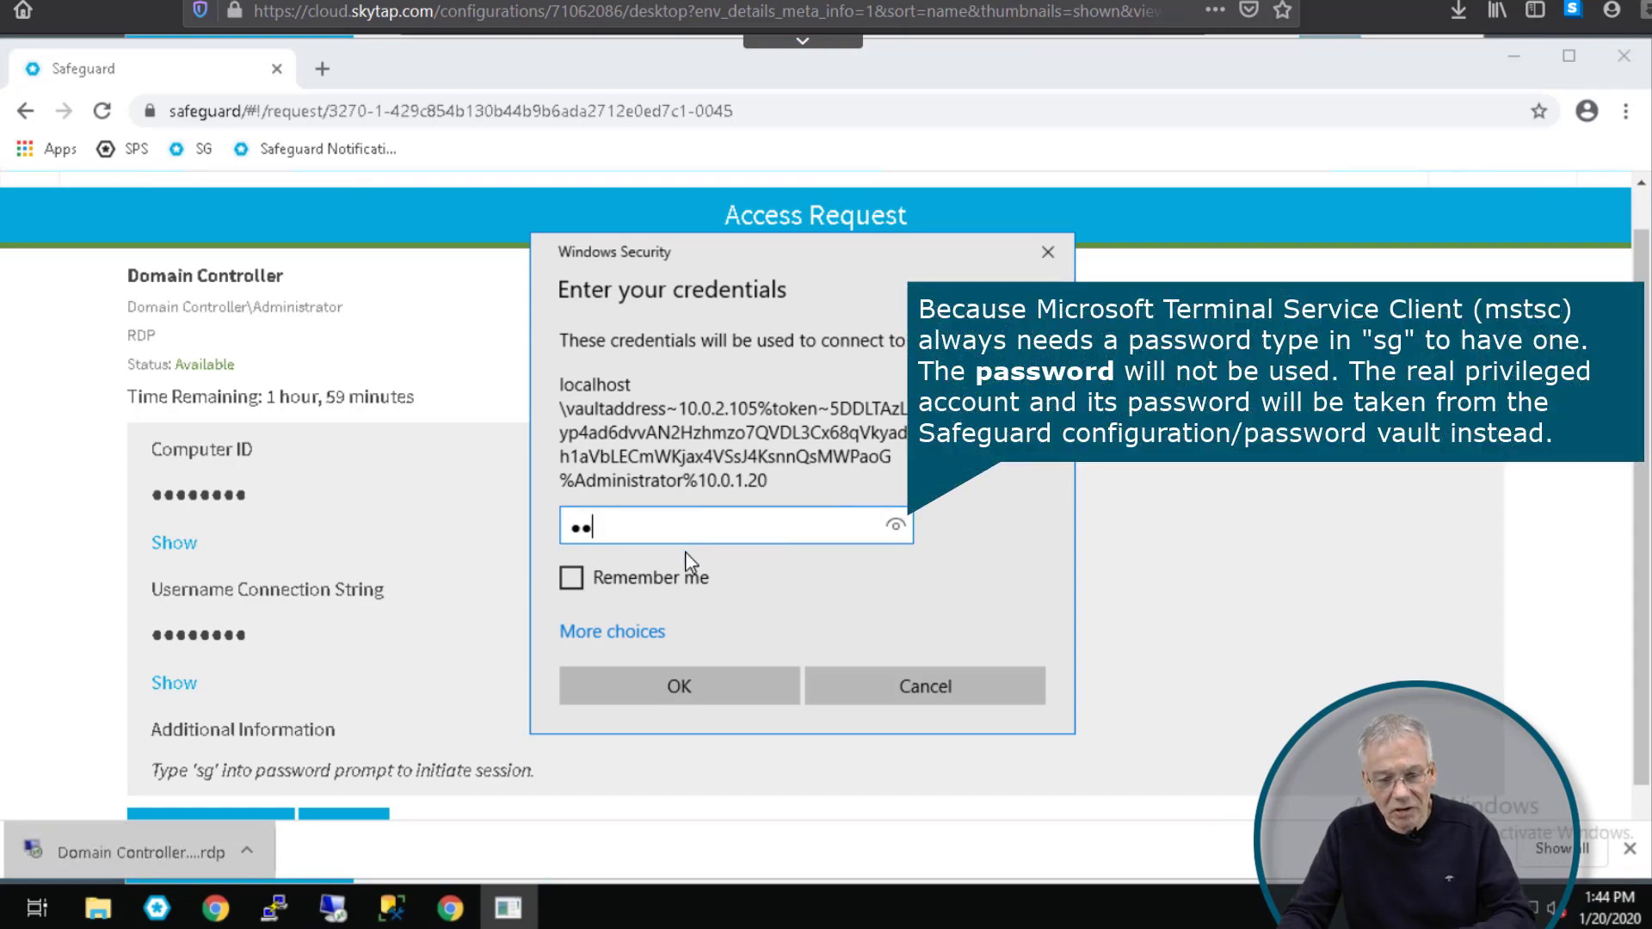
pyautogui.click(668, 675)
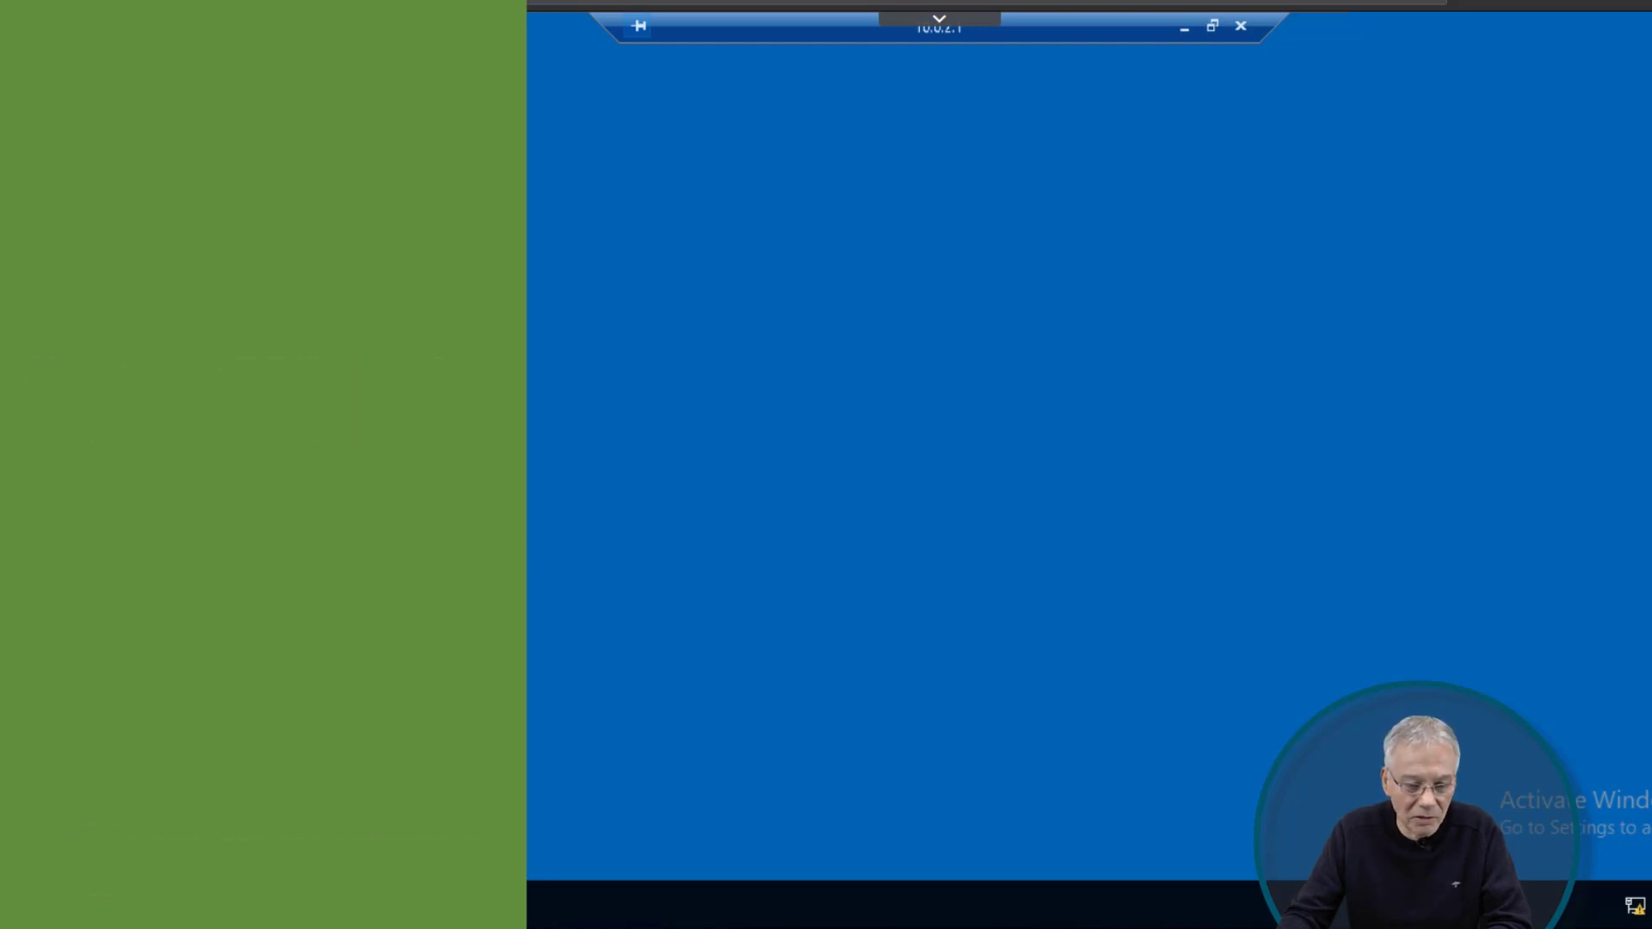
# Step: Open File Explorer and Windows PowerShell on the remote desktop, then minimize File Explorer
pyautogui.press('super+e')
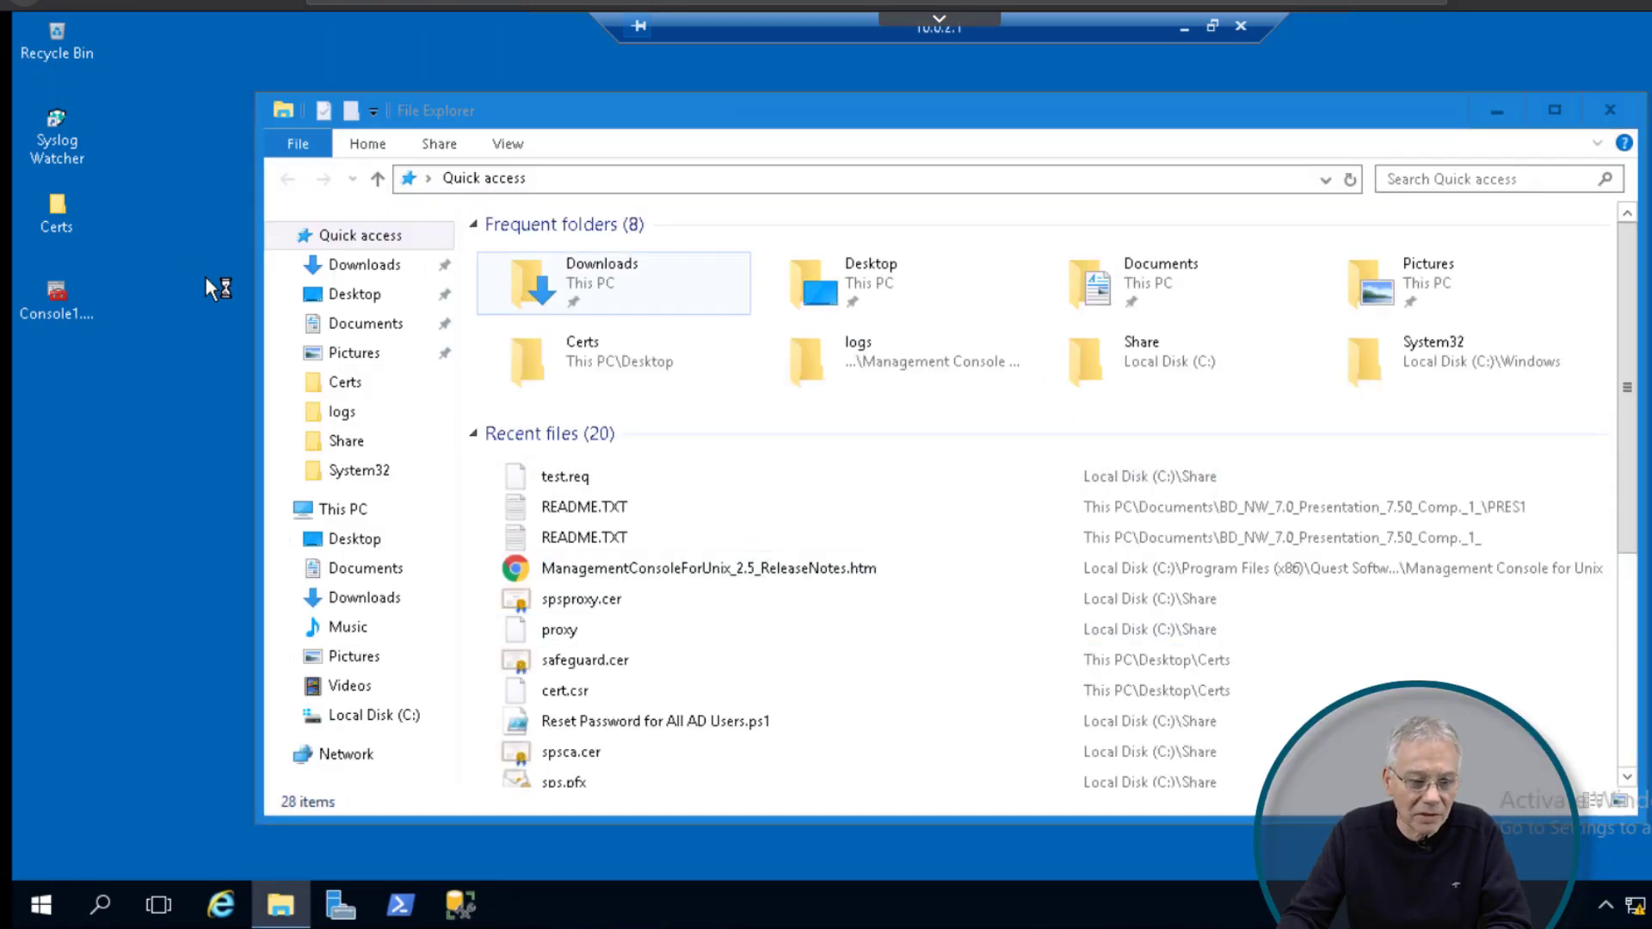
pyautogui.click(50, 210)
pyautogui.click(400, 904)
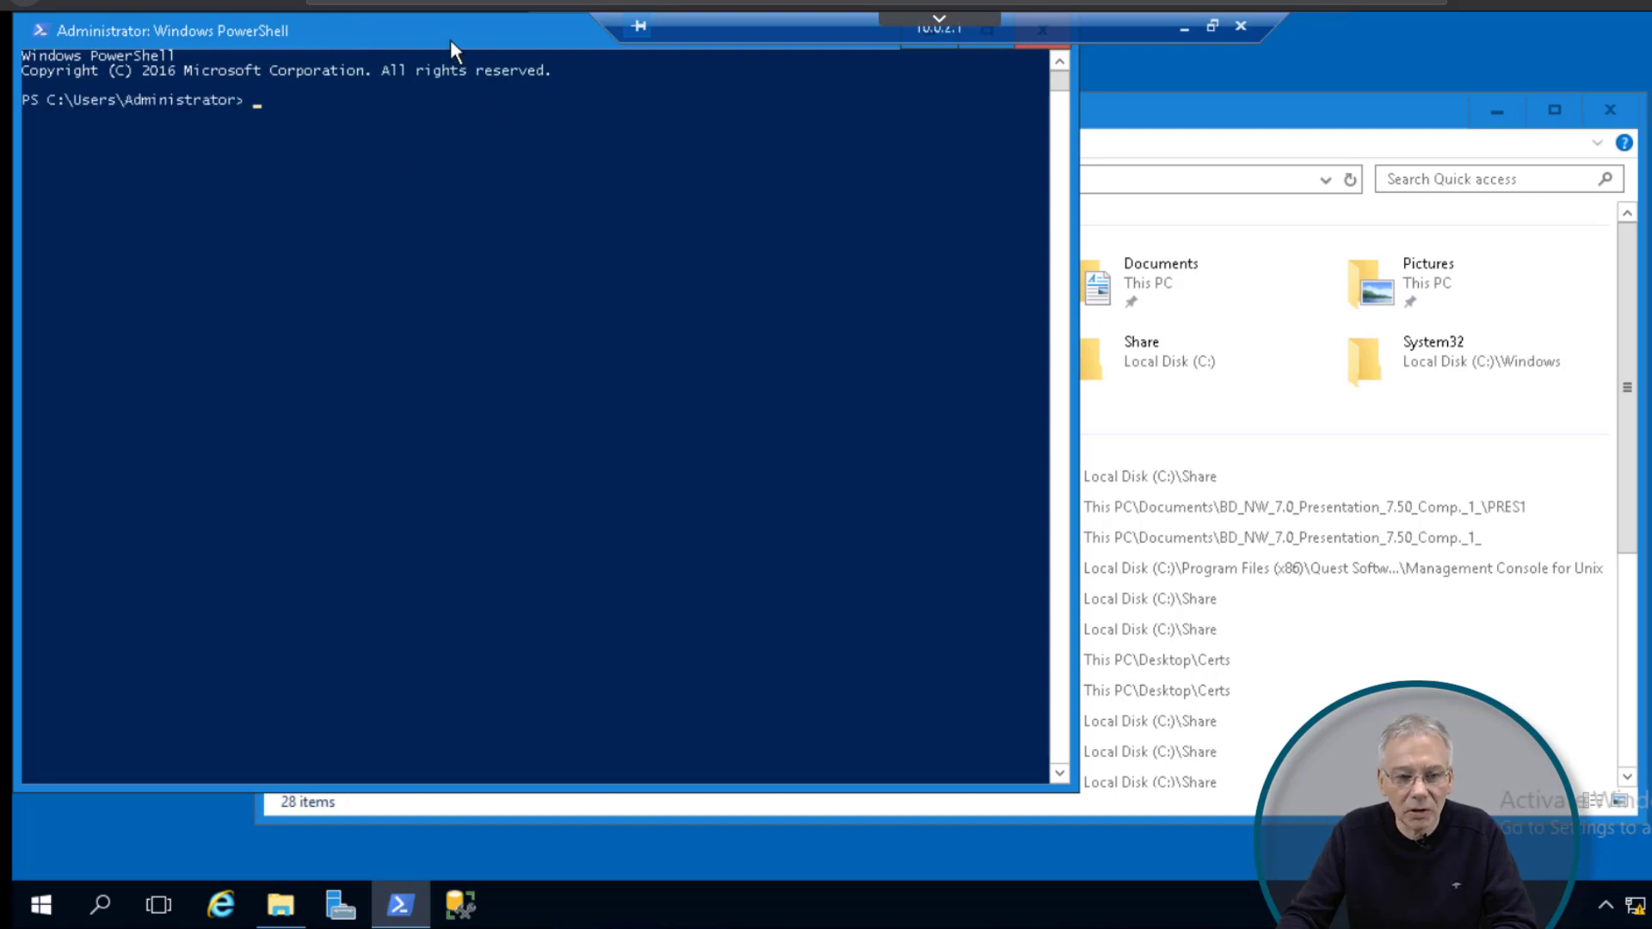
pyautogui.moveTo(451, 40); pyautogui.dragTo(535, 152)
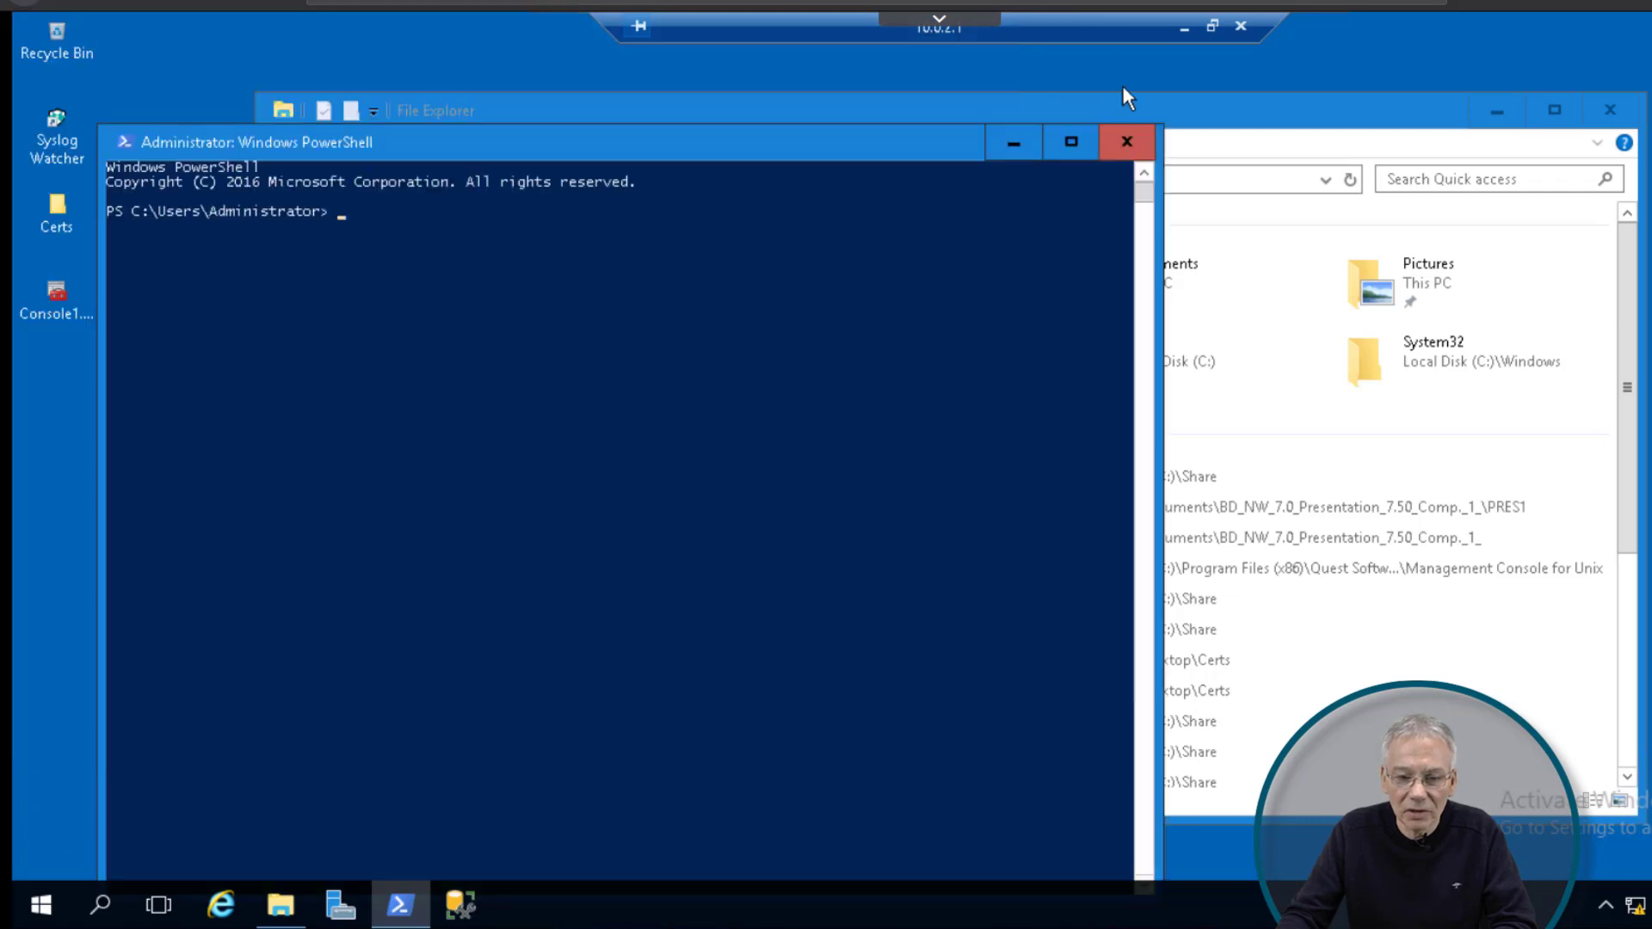
pyautogui.click(1184, 106)
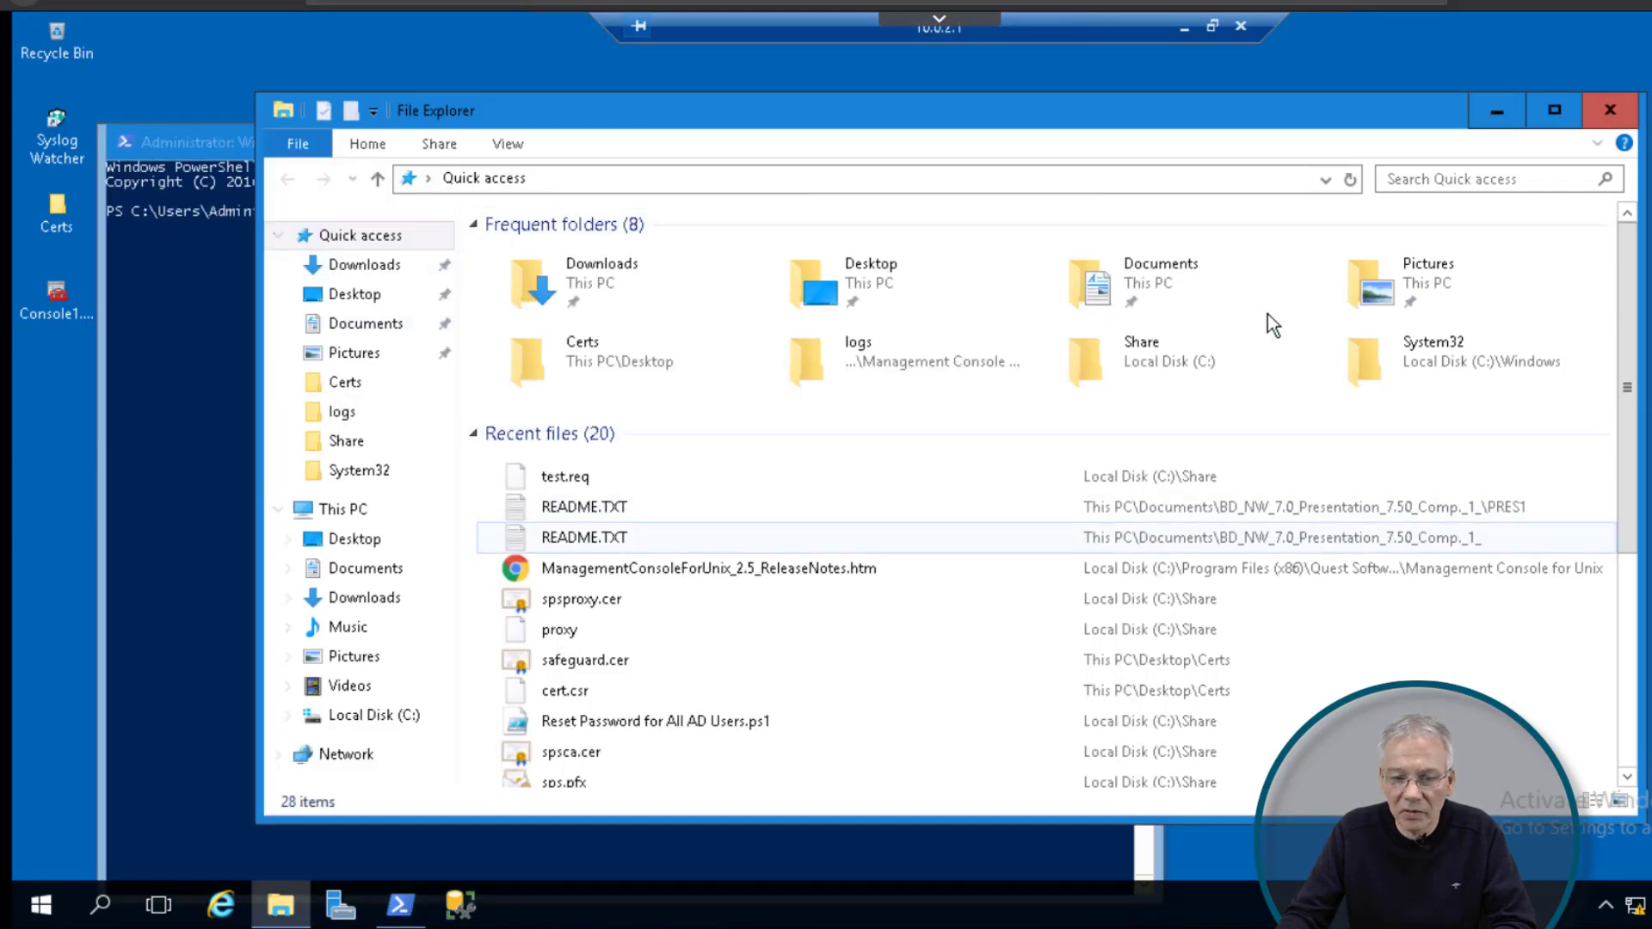
pyautogui.click(1498, 110)
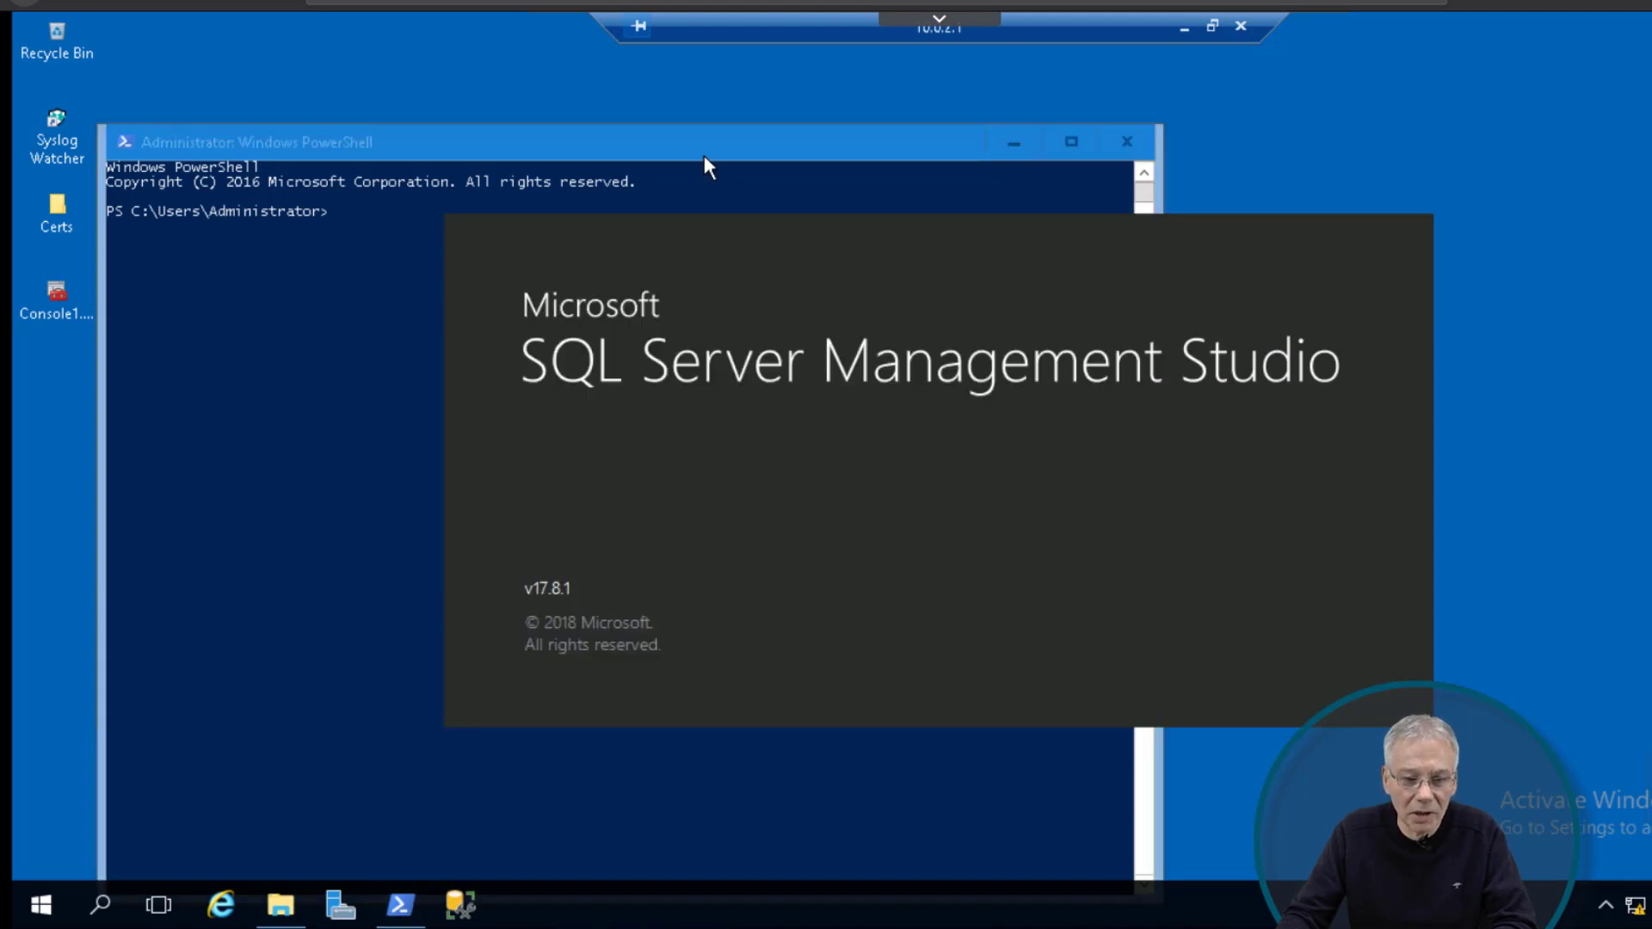
# Step: Run dir in PowerShell to list the contents of C:\Users\Administrator
pyautogui.click(573, 136)
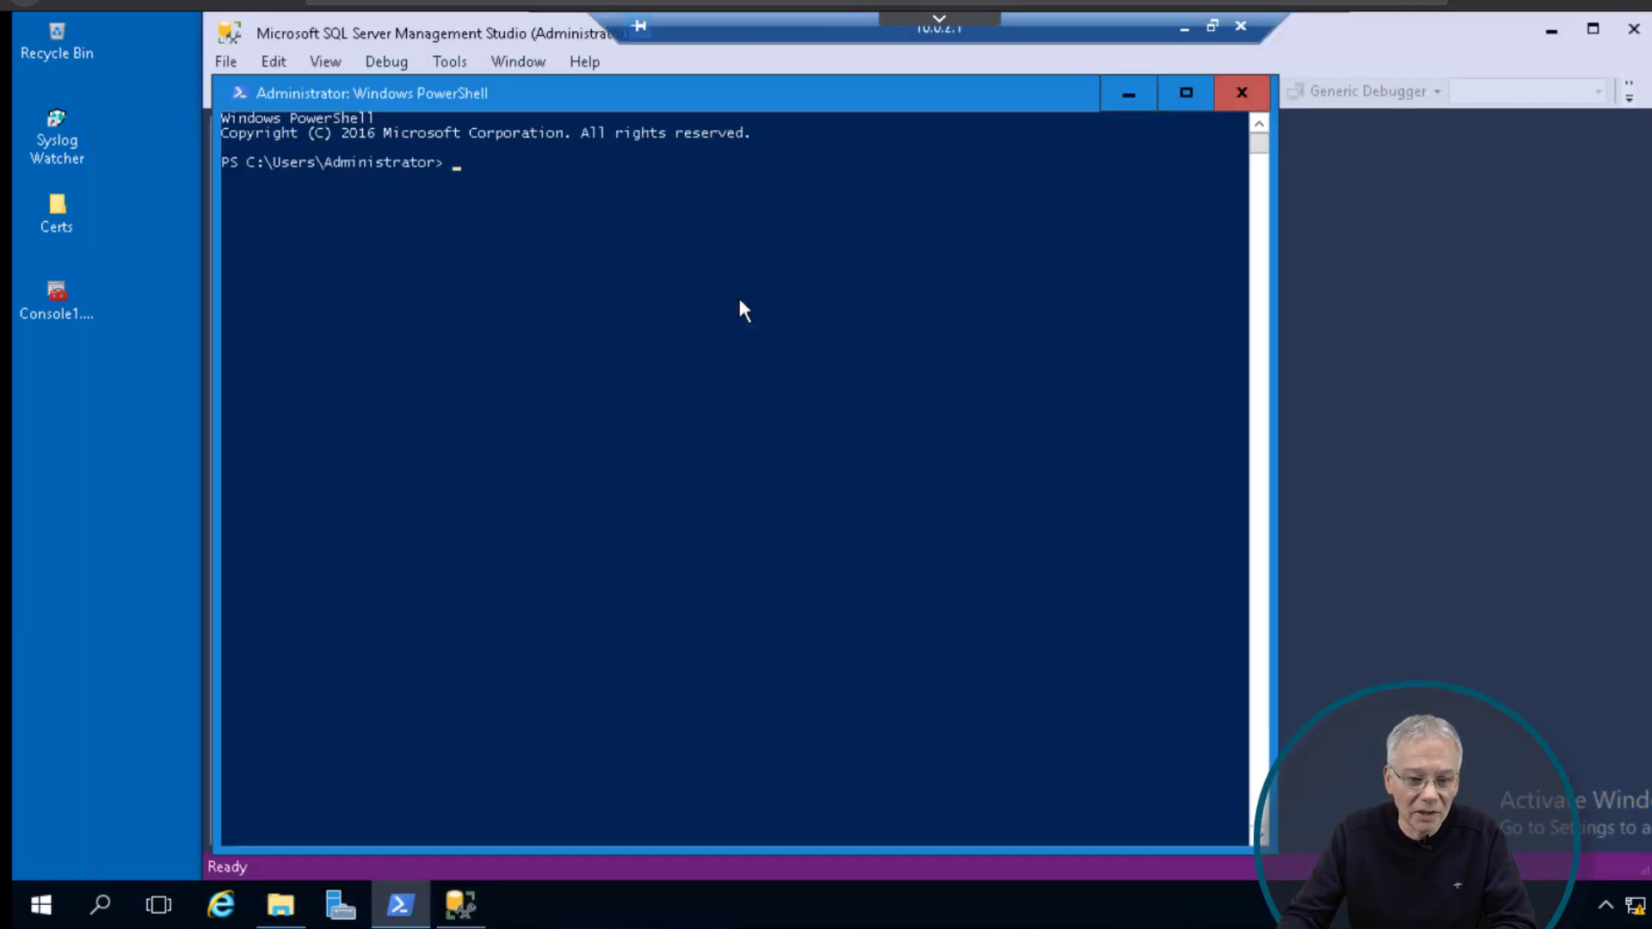
pyautogui.write('l')
pyautogui.press('BackSpace')
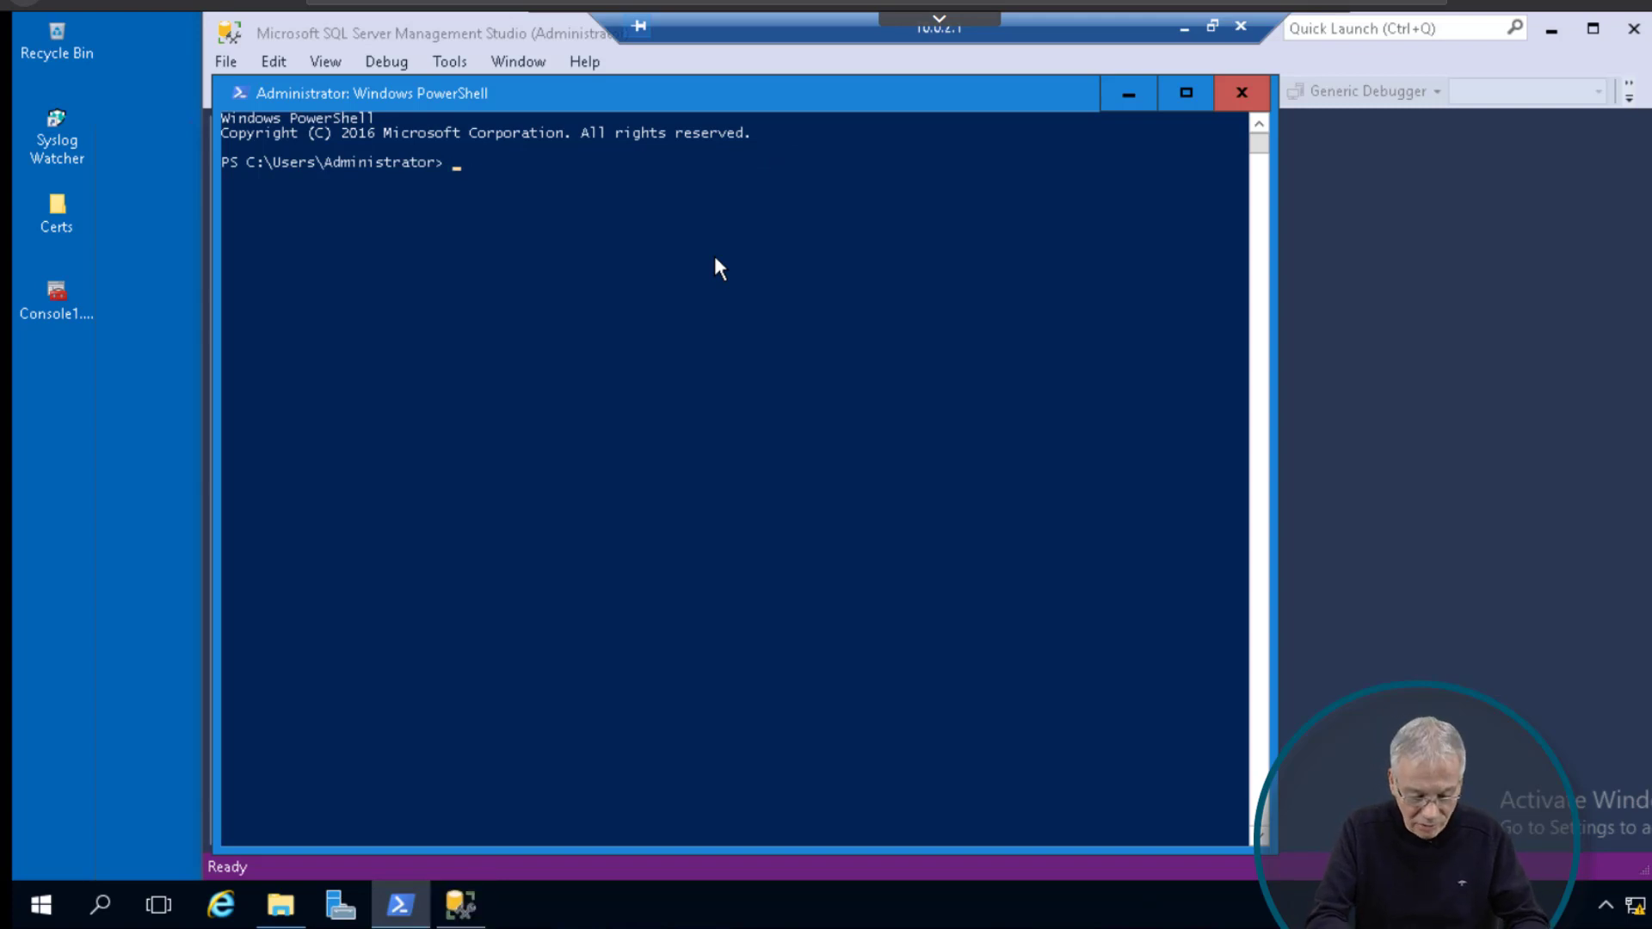
pyautogui.write('dir')
pyautogui.press('Return')
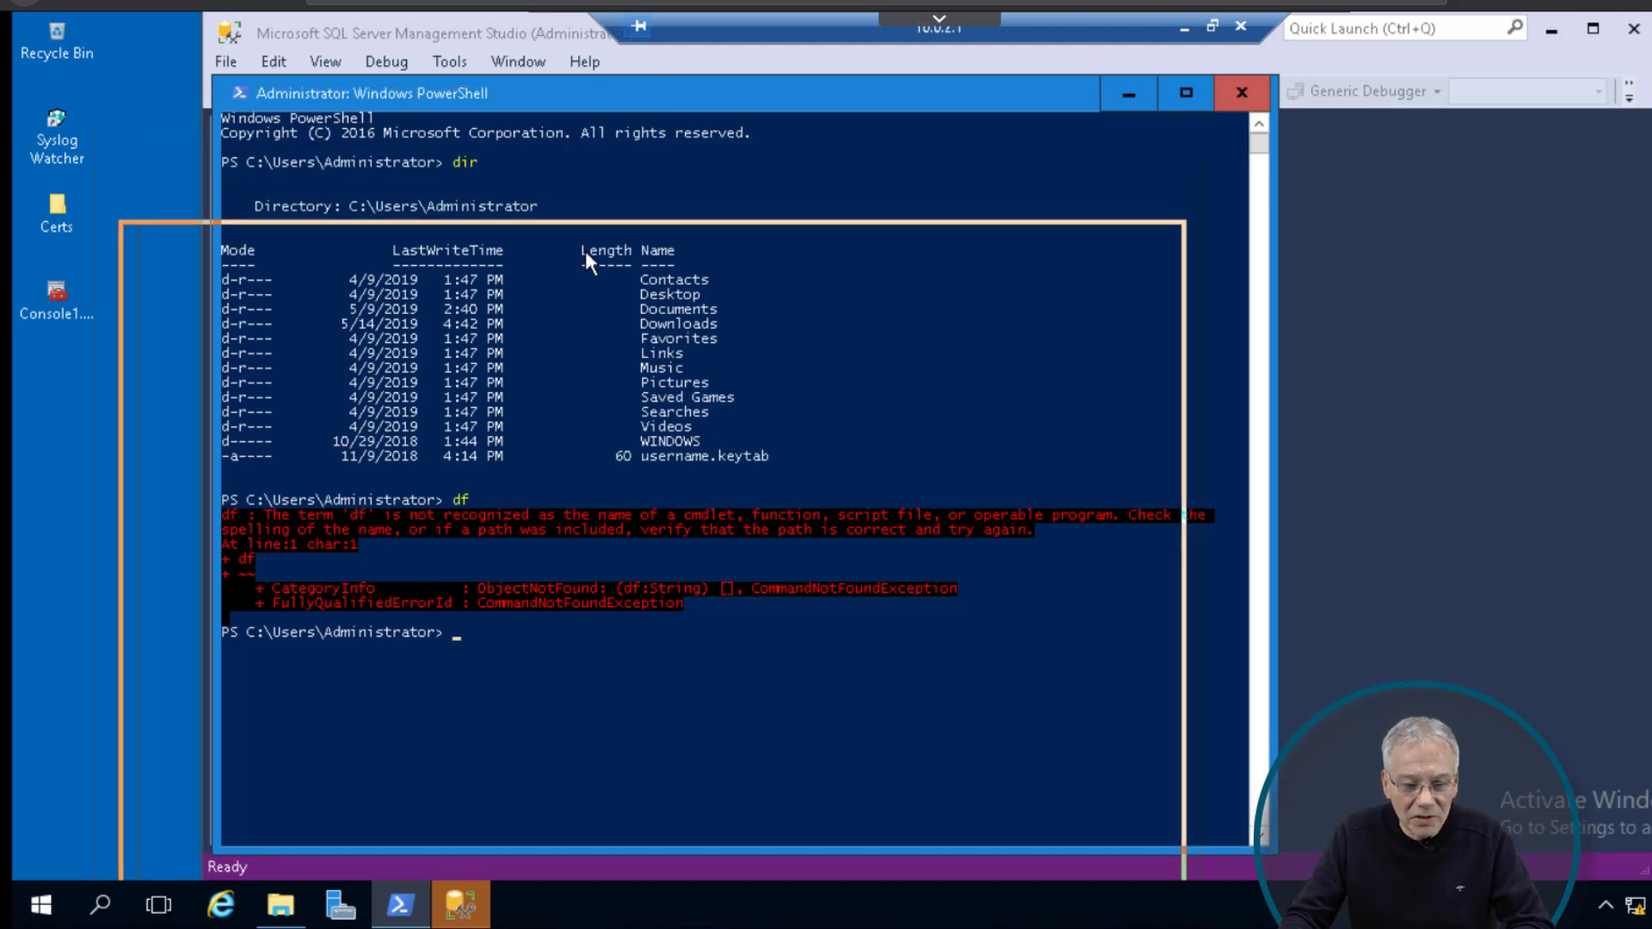
# Step: Push the PowerShell prompt down with blank lines and run the hidden df command
pyautogui.moveTo(653, 97); pyautogui.dragTo(642, 109)
pyautogui.press('Return')
pyautogui.press('Return')
pyautogui.press('Return')
pyautogui.press('Return')
pyautogui.press('Return')
pyautogui.press('Return')
pyautogui.press('Return')
pyautogui.press('Return')
pyautogui.press('Return')
pyautogui.press('Return')
pyautogui.press('Return')
pyautogui.press('Return')
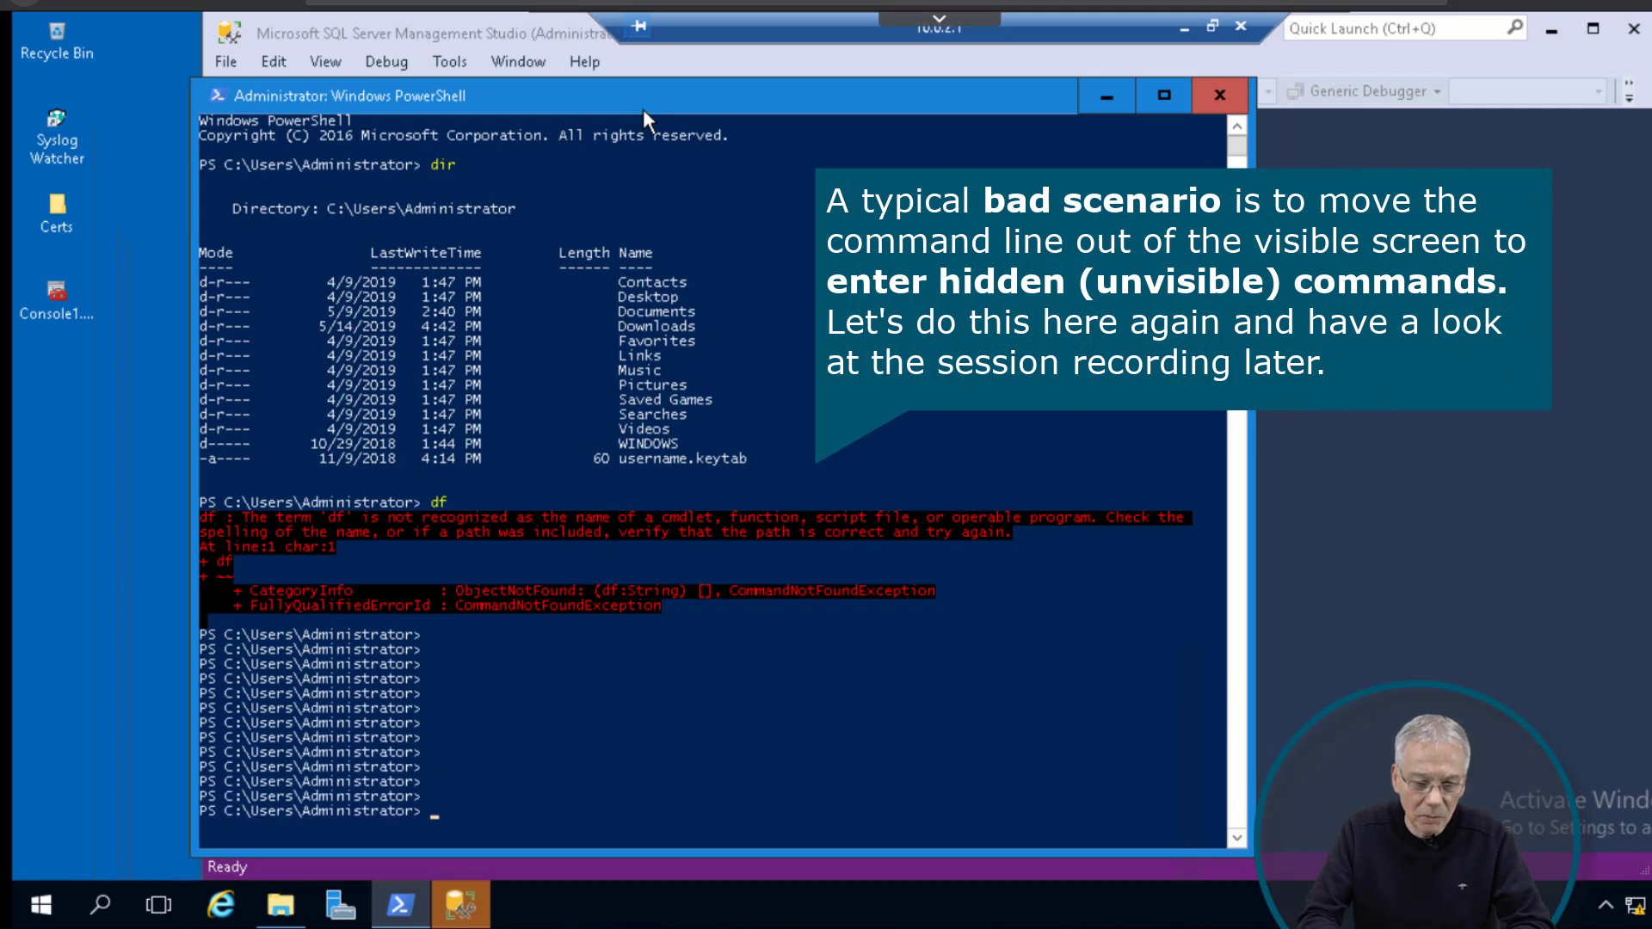
pyautogui.press('Return')
pyautogui.press('Return')
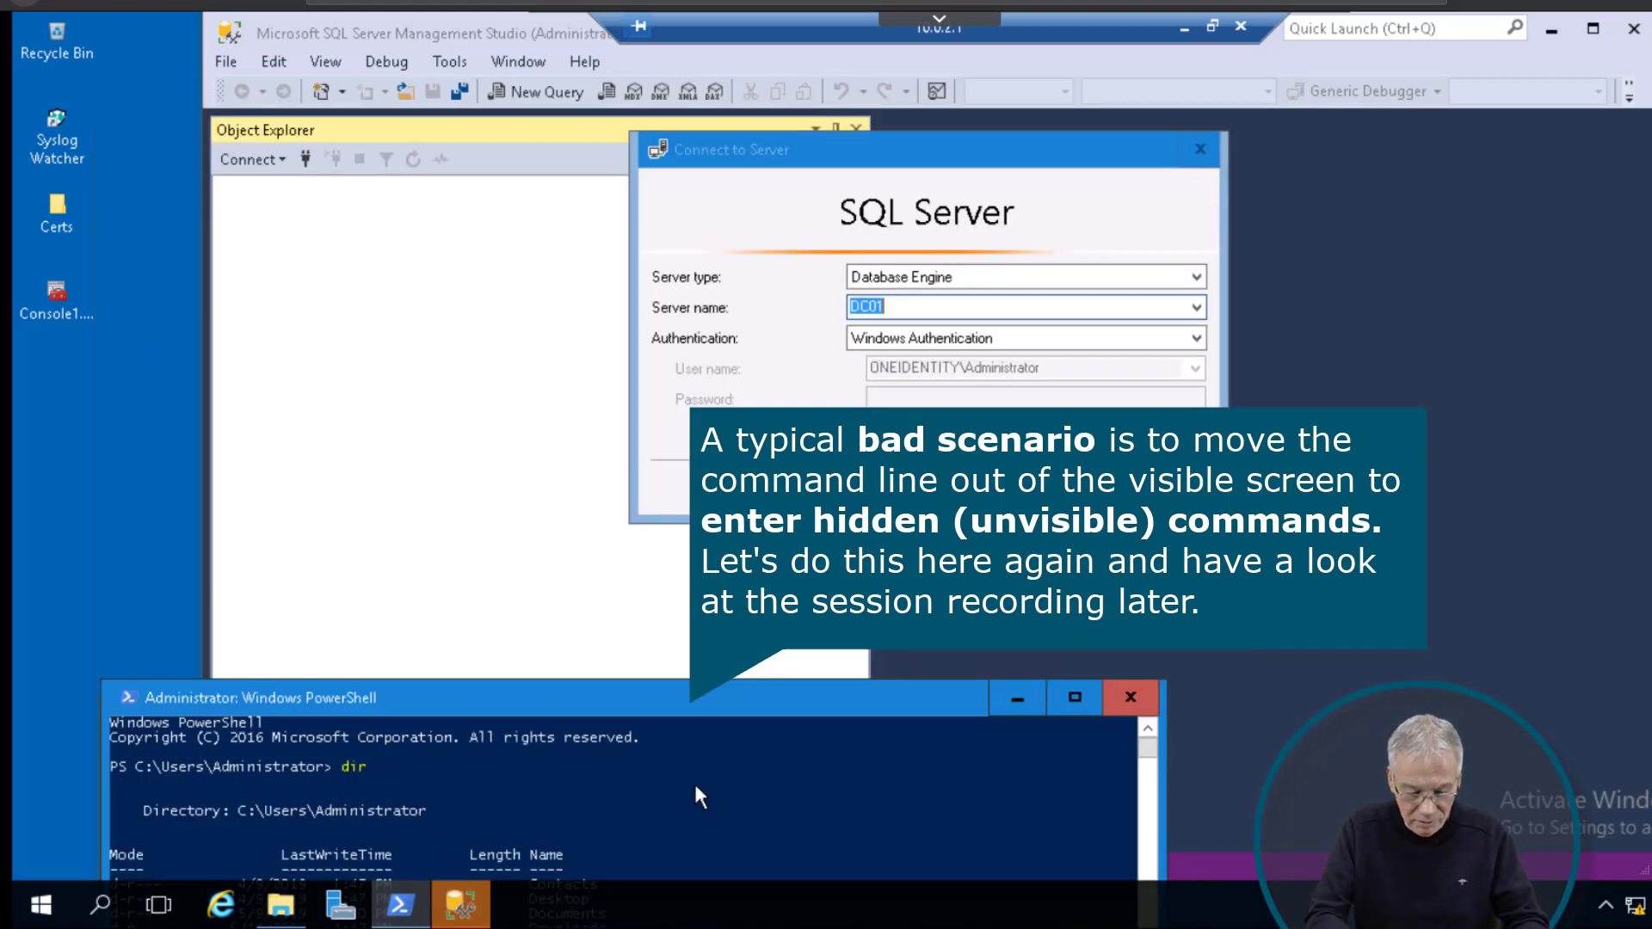
pyautogui.write('df')
pyautogui.press('Return')
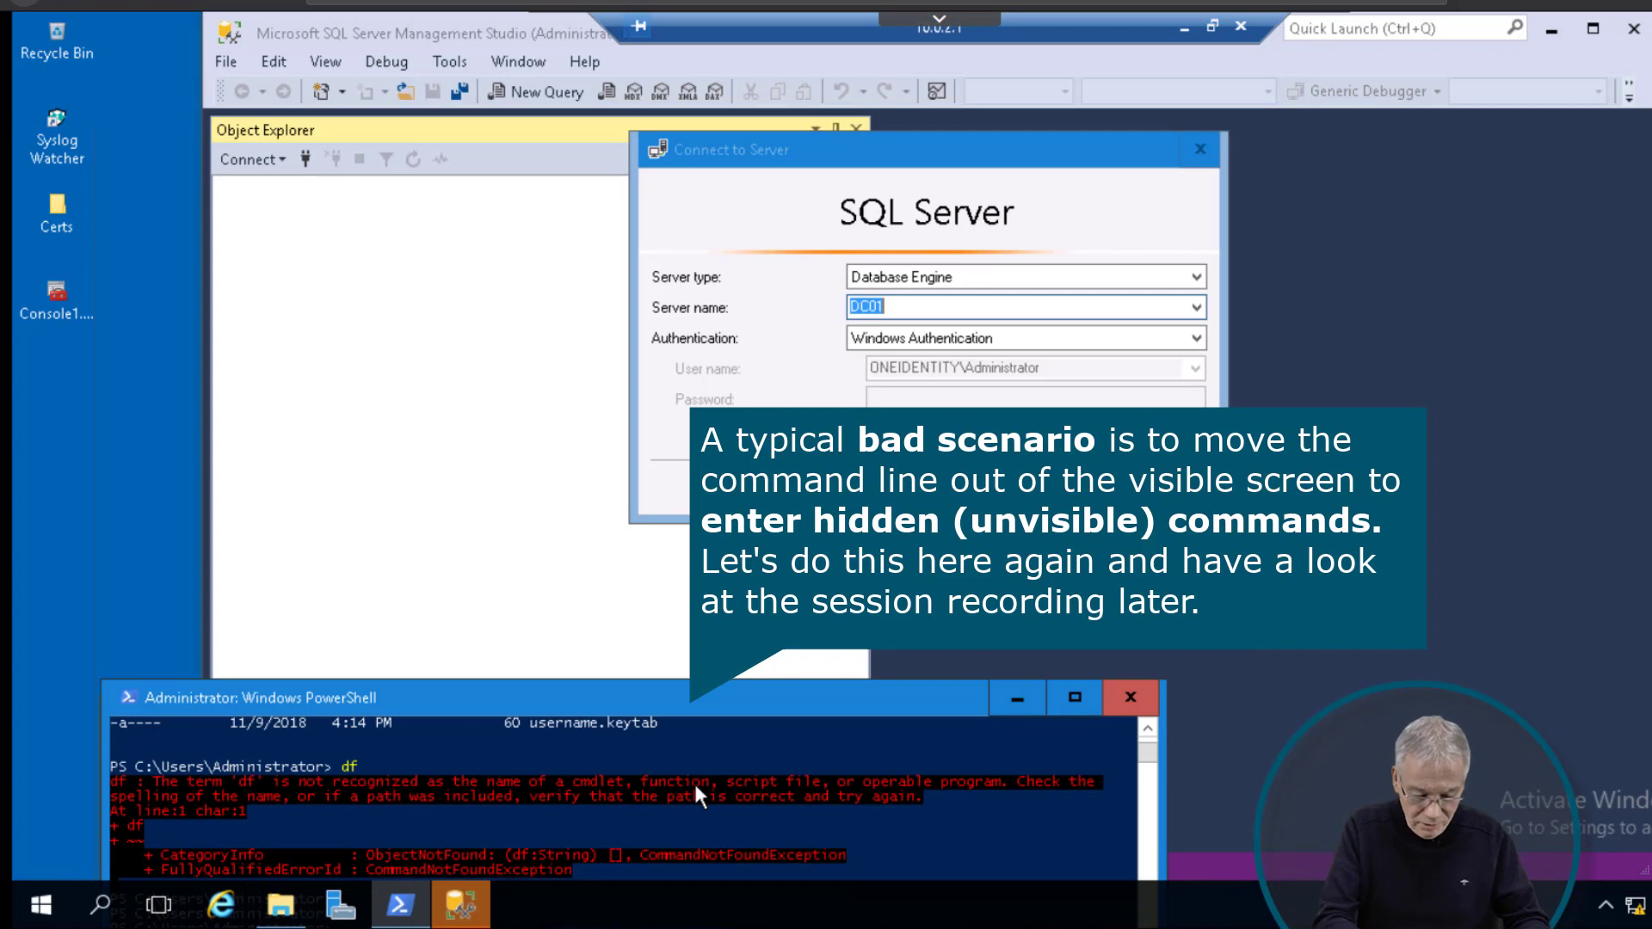
pyautogui.press('Return')
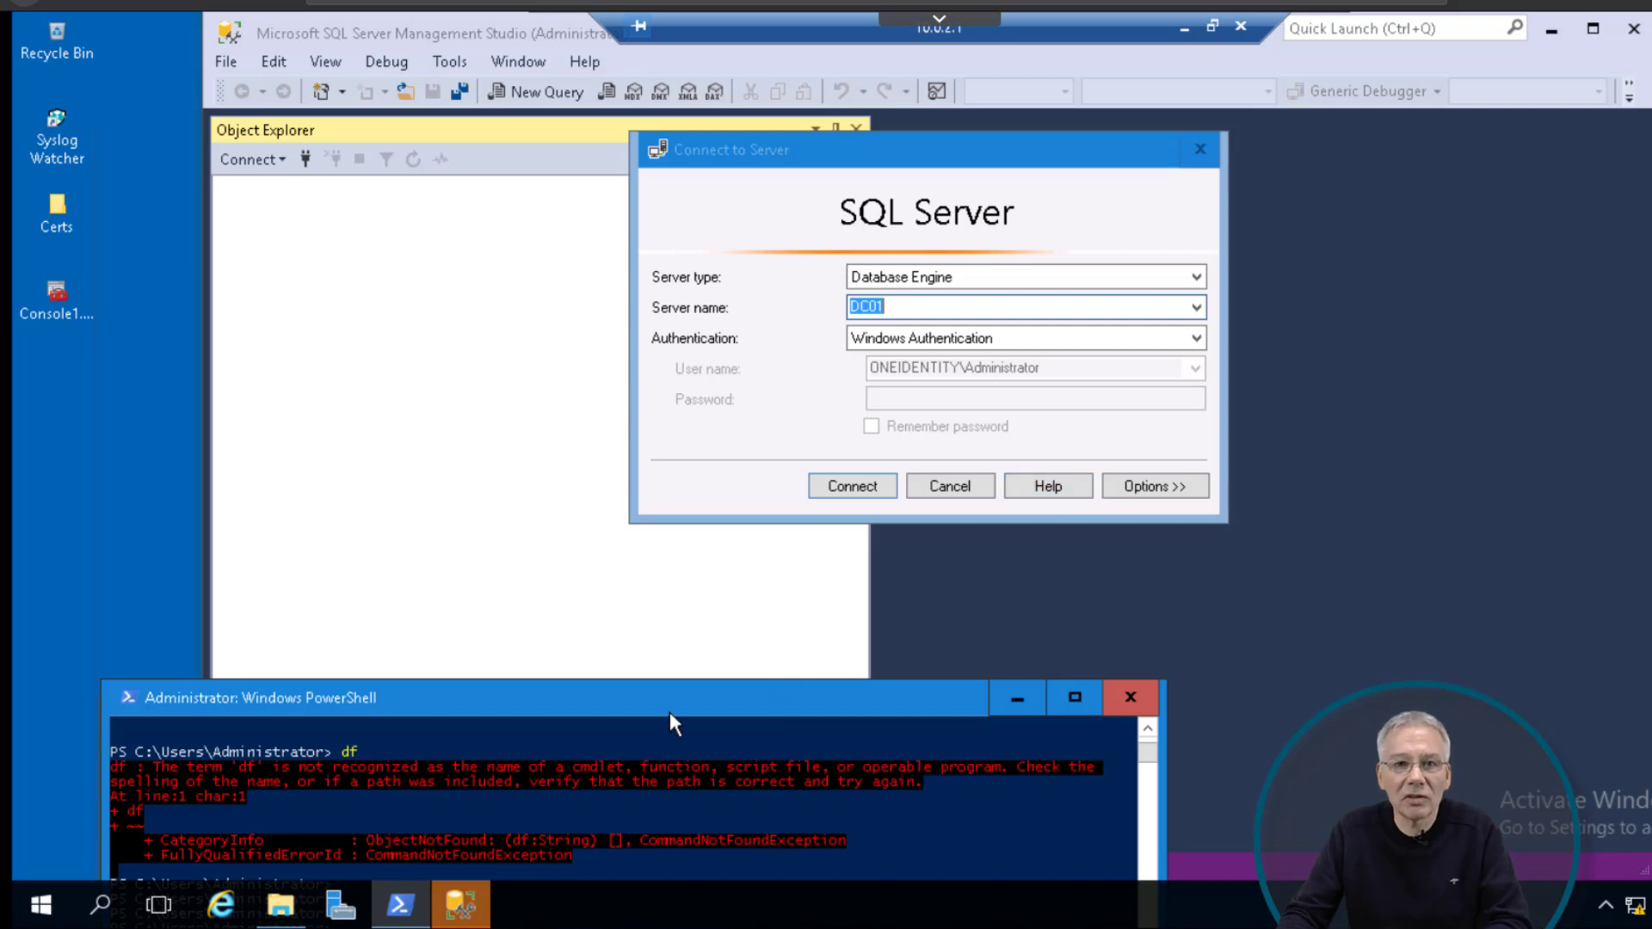
pyautogui.click(40, 914)
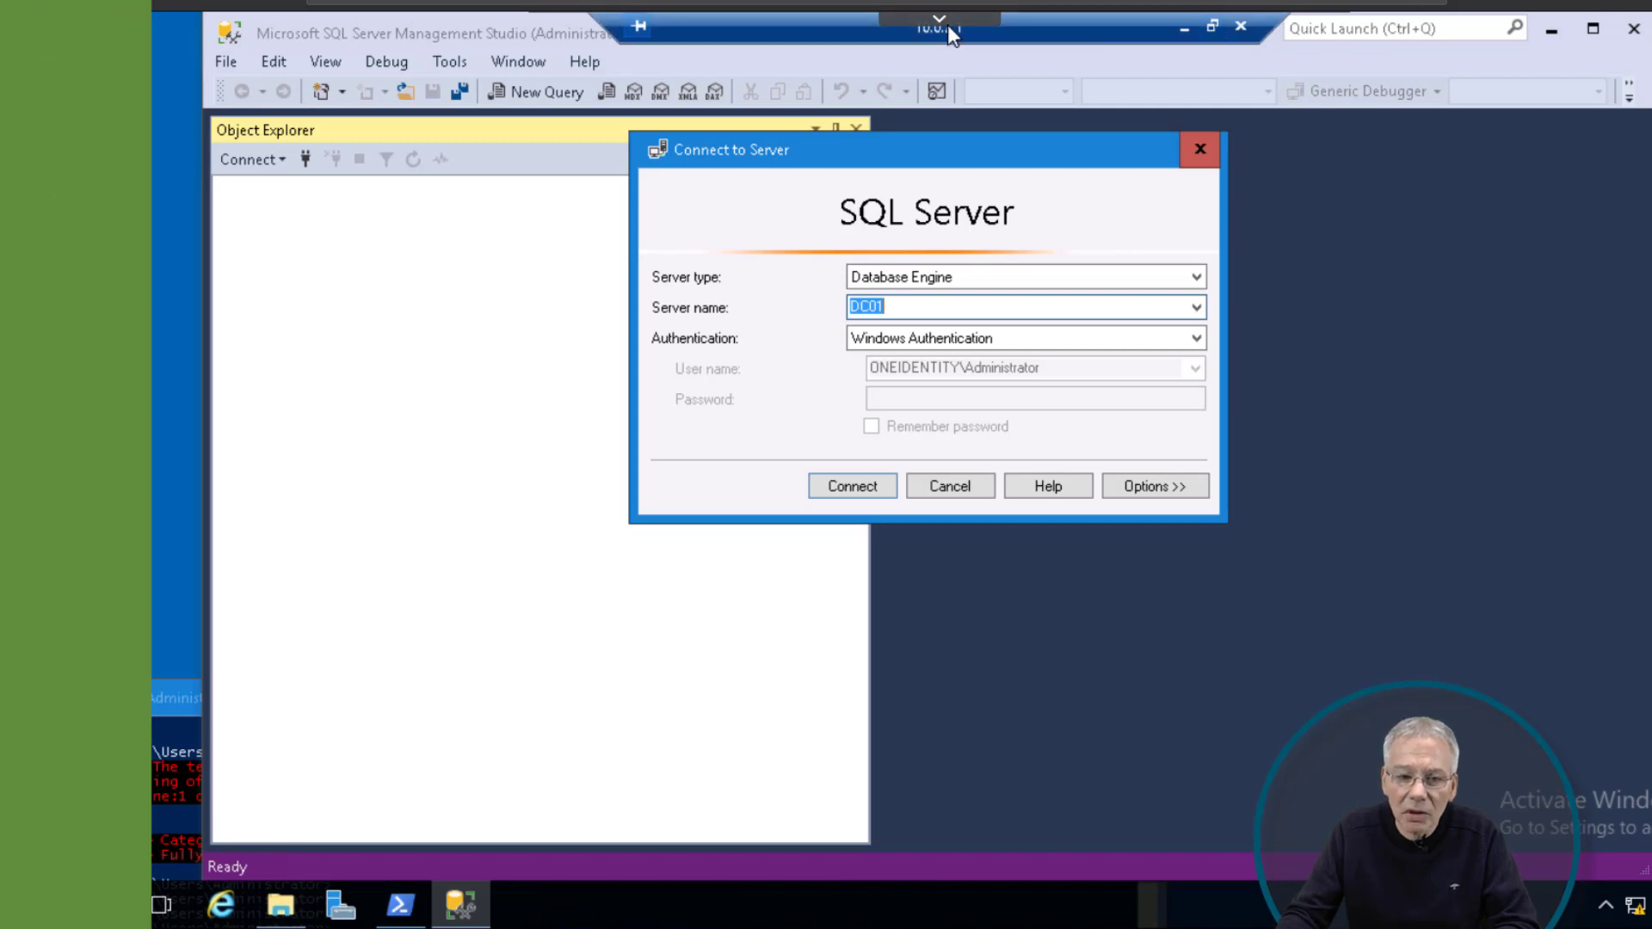
# Step: Leave the remote session, restore Chrome with the access request page, and add a blank tab
pyautogui.click(1179, 27)
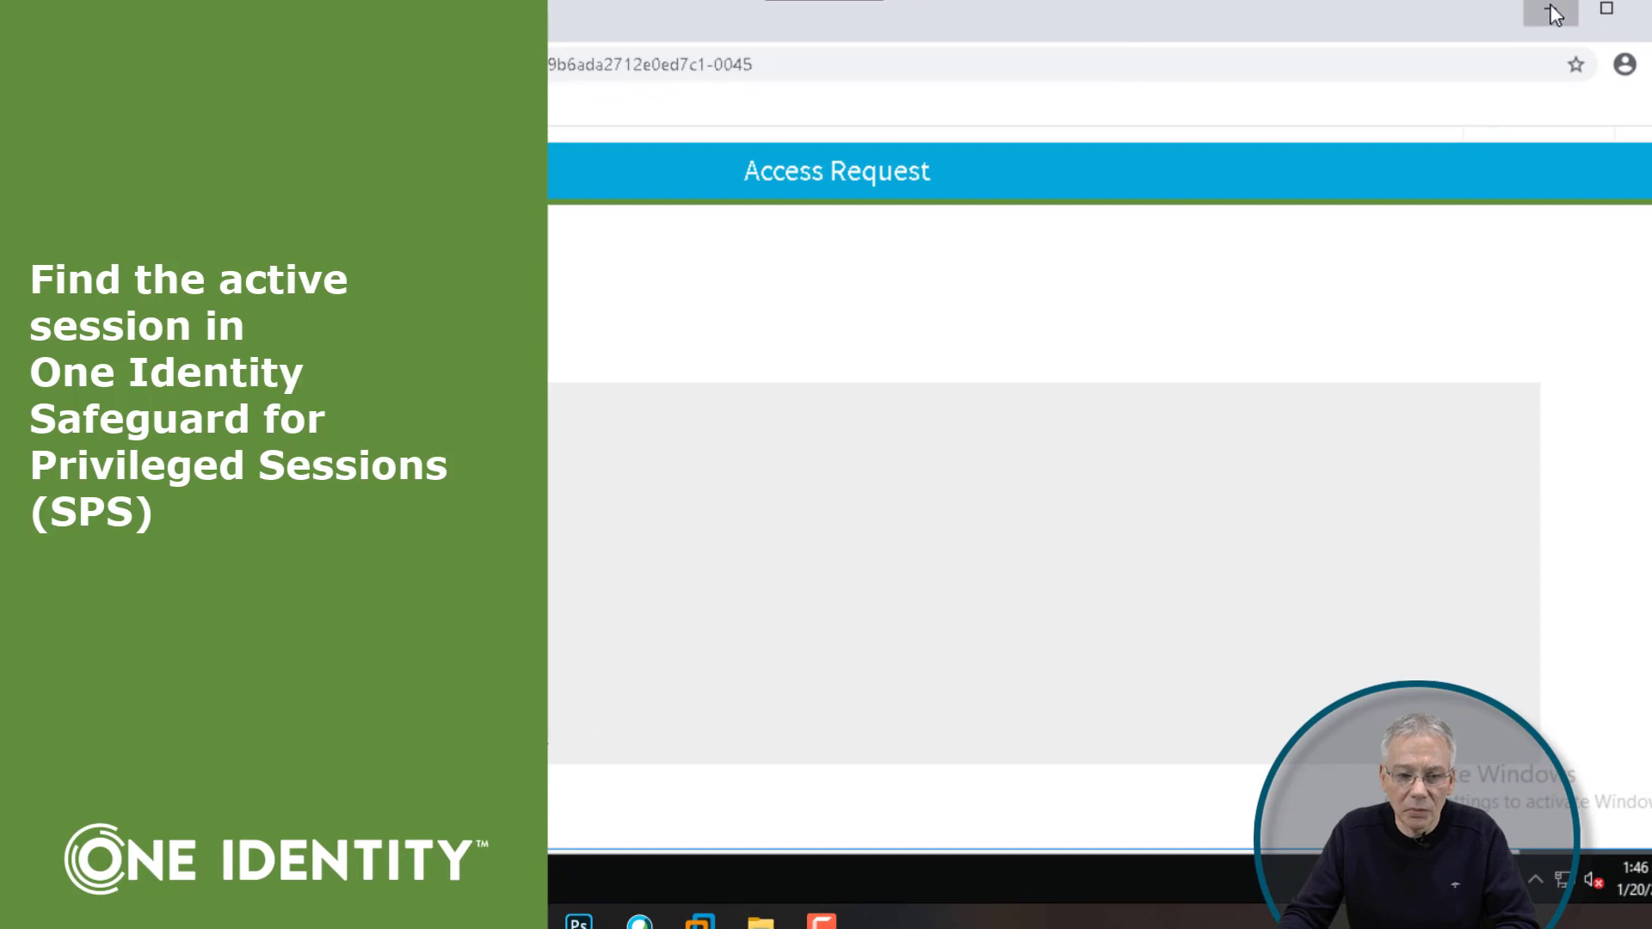
pyautogui.click(1551, 11)
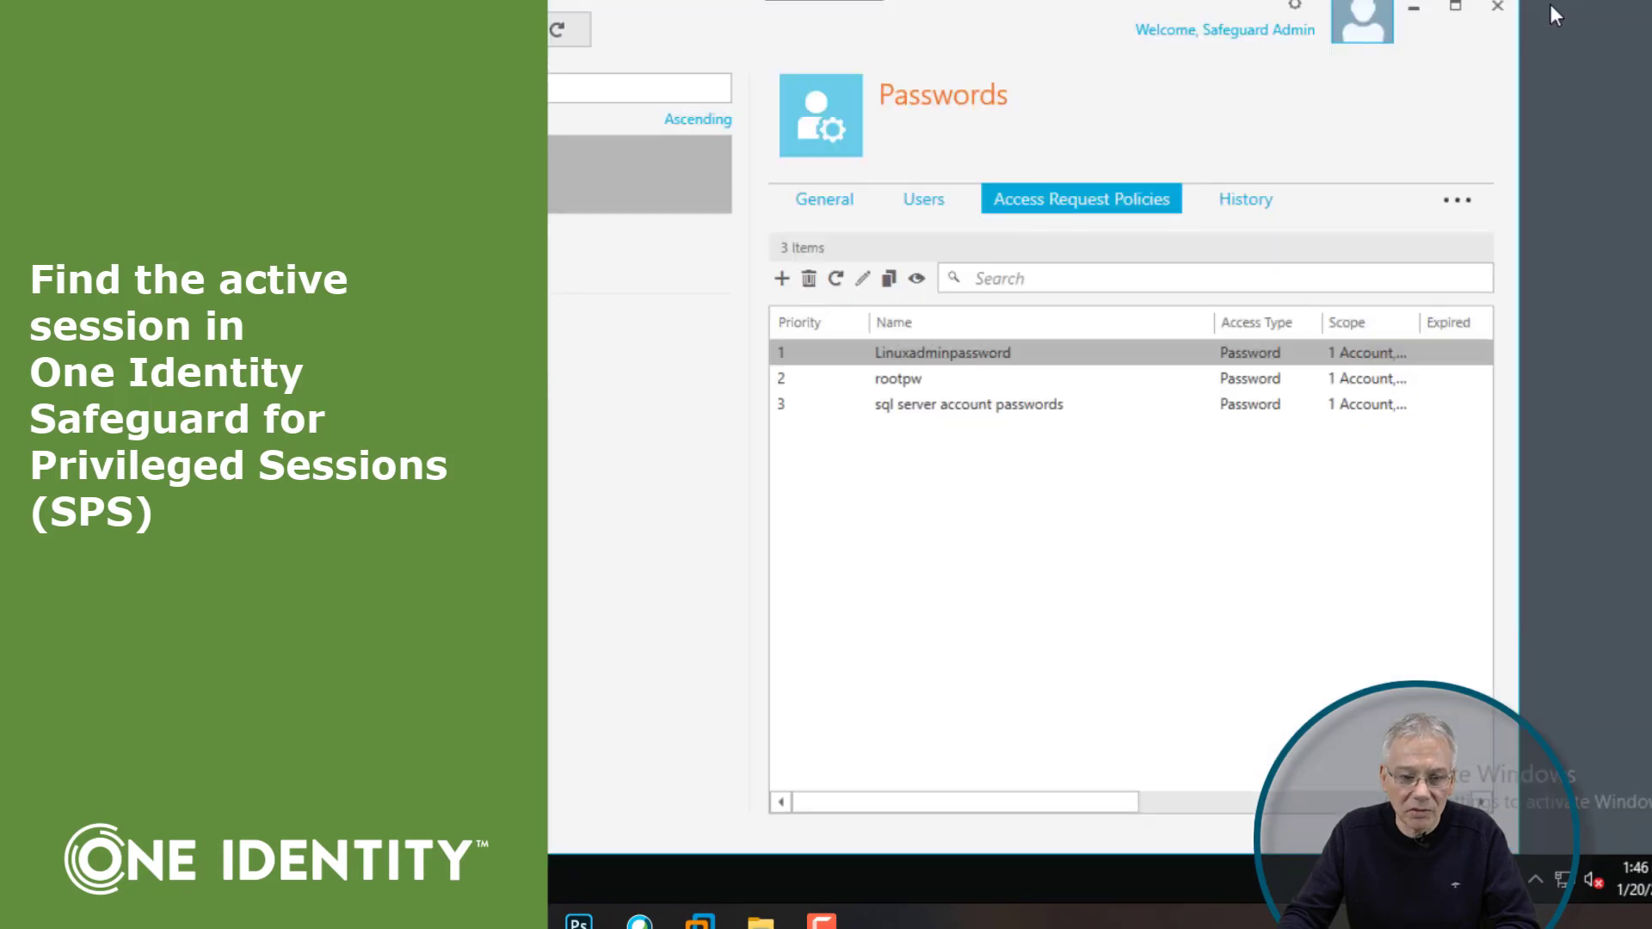
pyautogui.click(1413, 10)
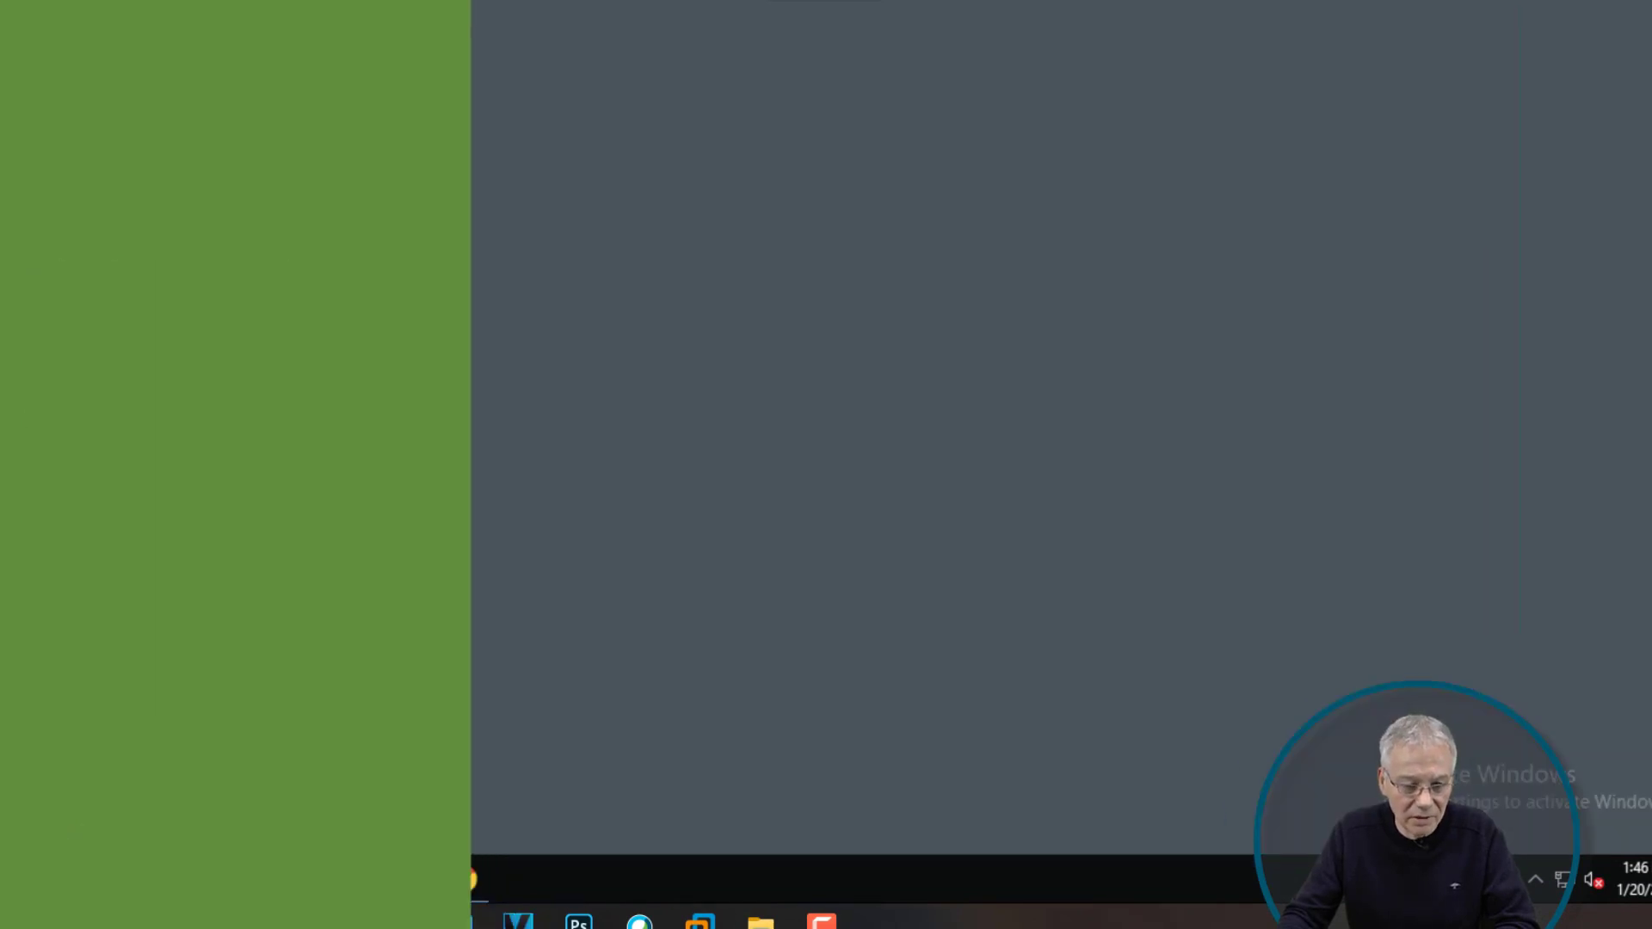
pyautogui.click(465, 879)
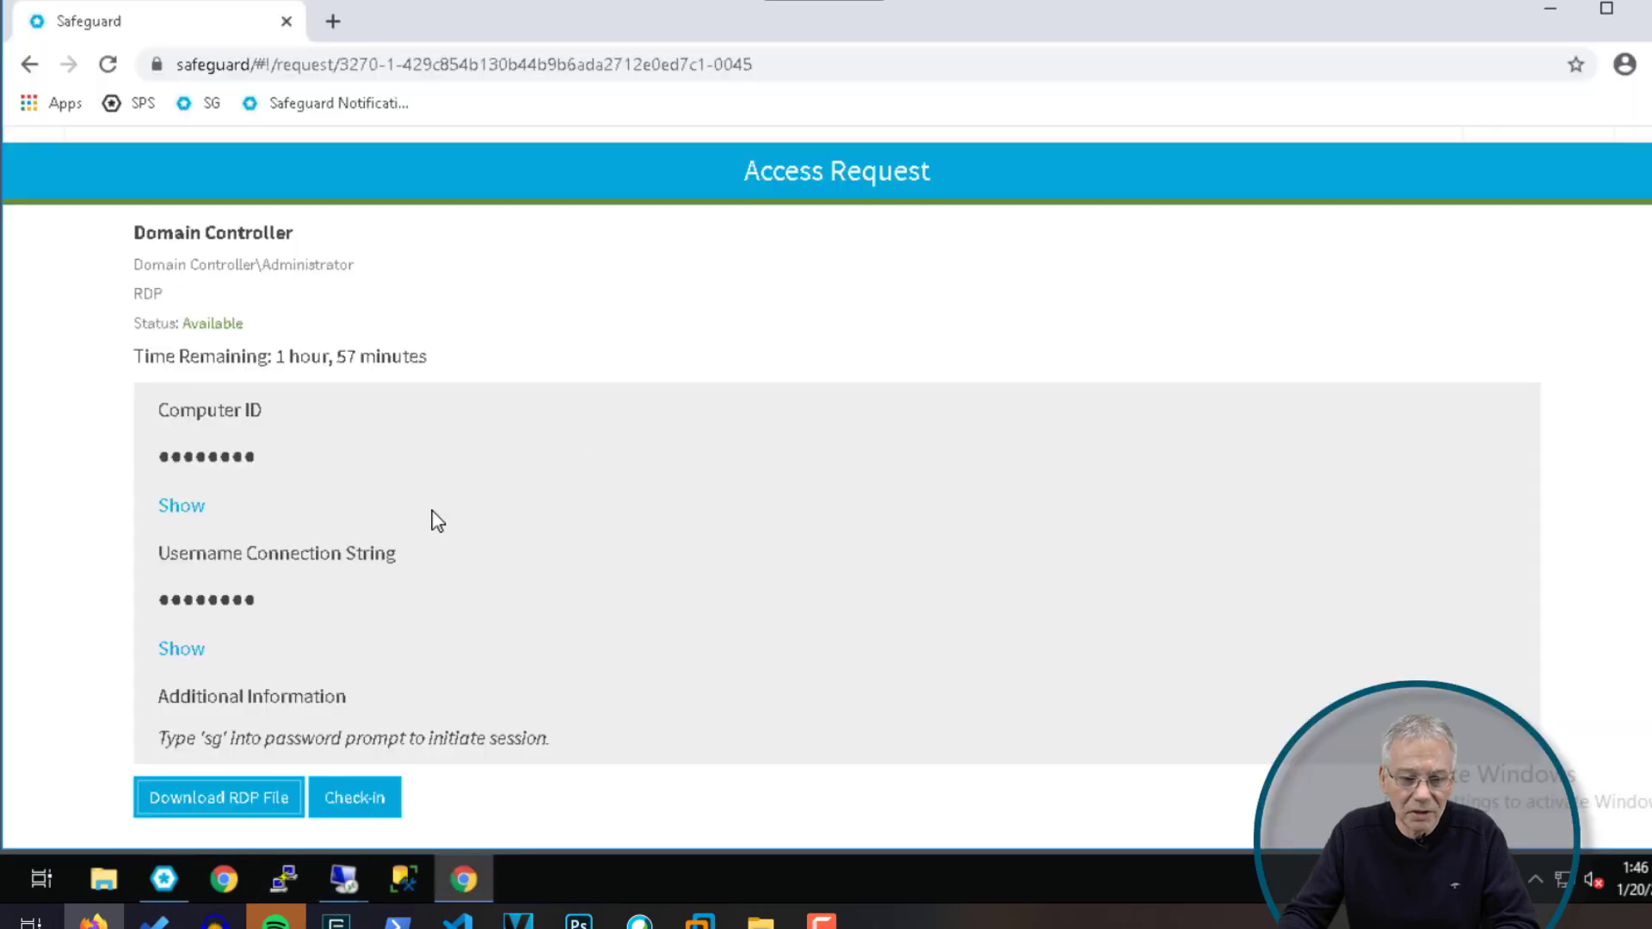
pyautogui.click(334, 23)
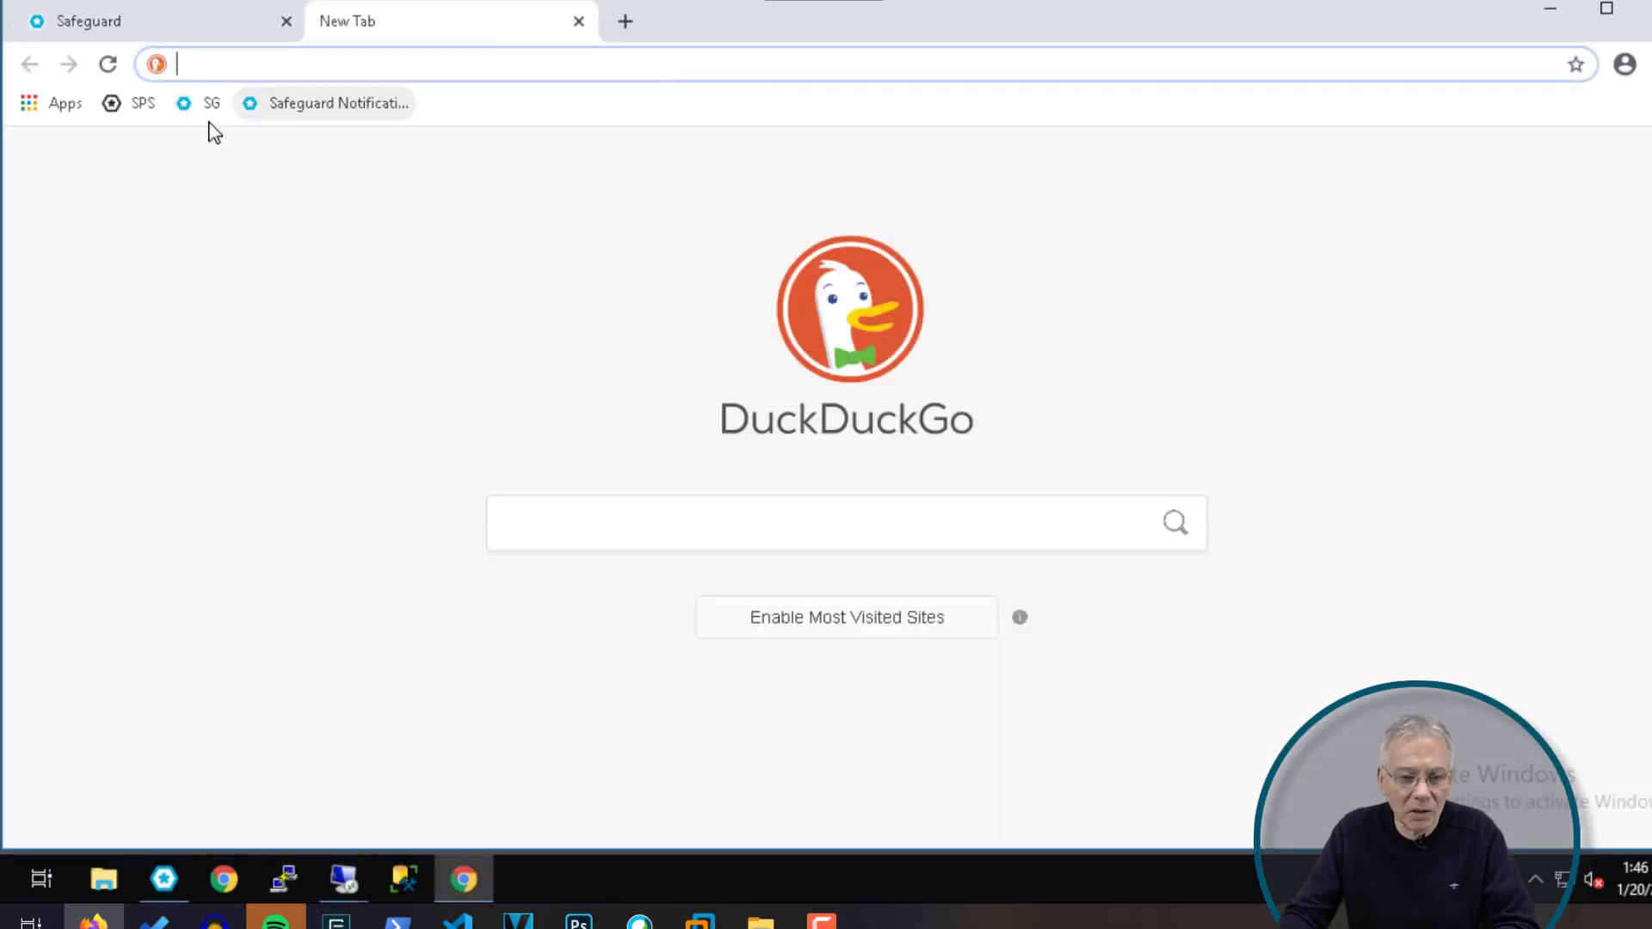
# Step: Log in to Safeguard for Privileged Sessions as admin from the SPS bookmark with saved credentials
pyautogui.click(137, 105)
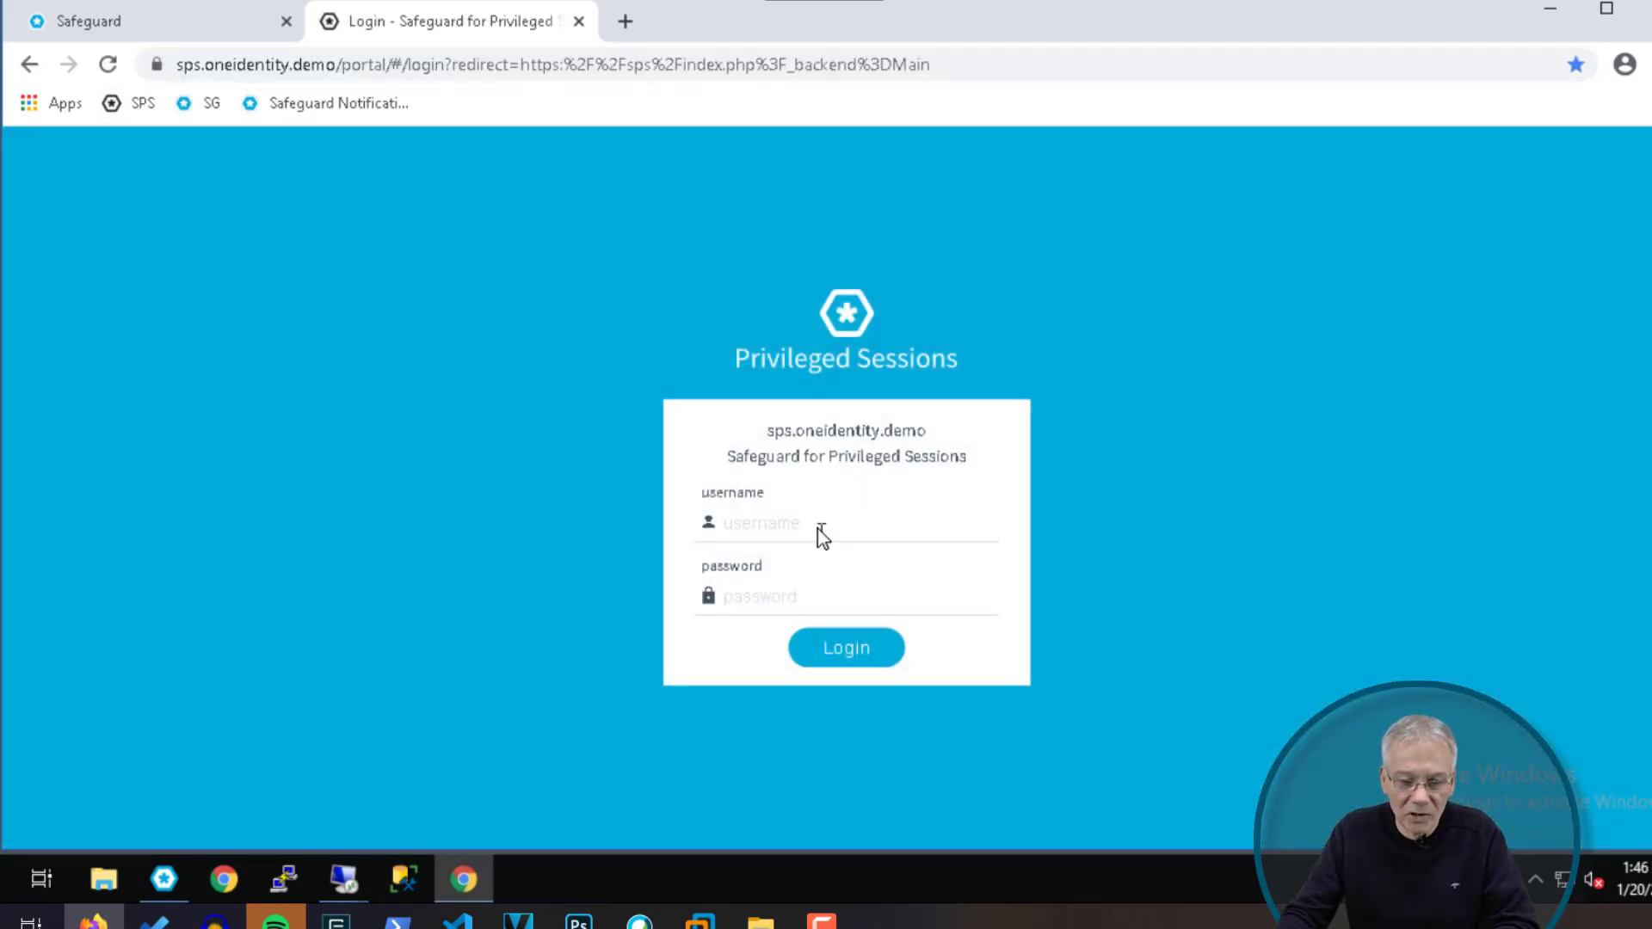
pyautogui.click(819, 527)
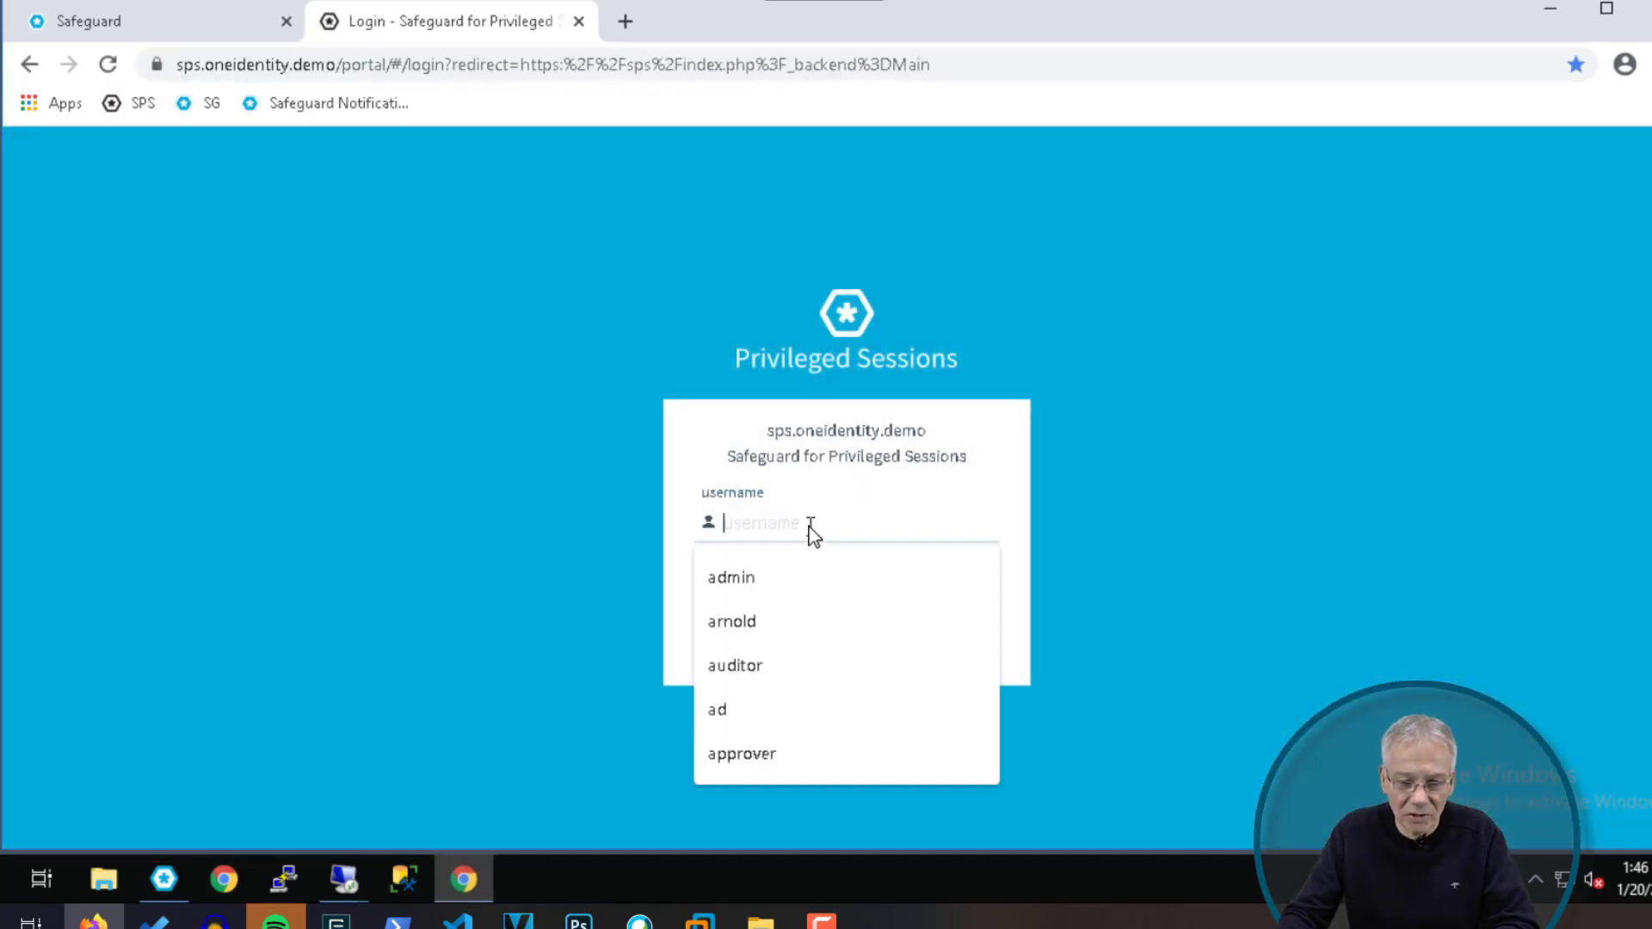
pyautogui.click(737, 578)
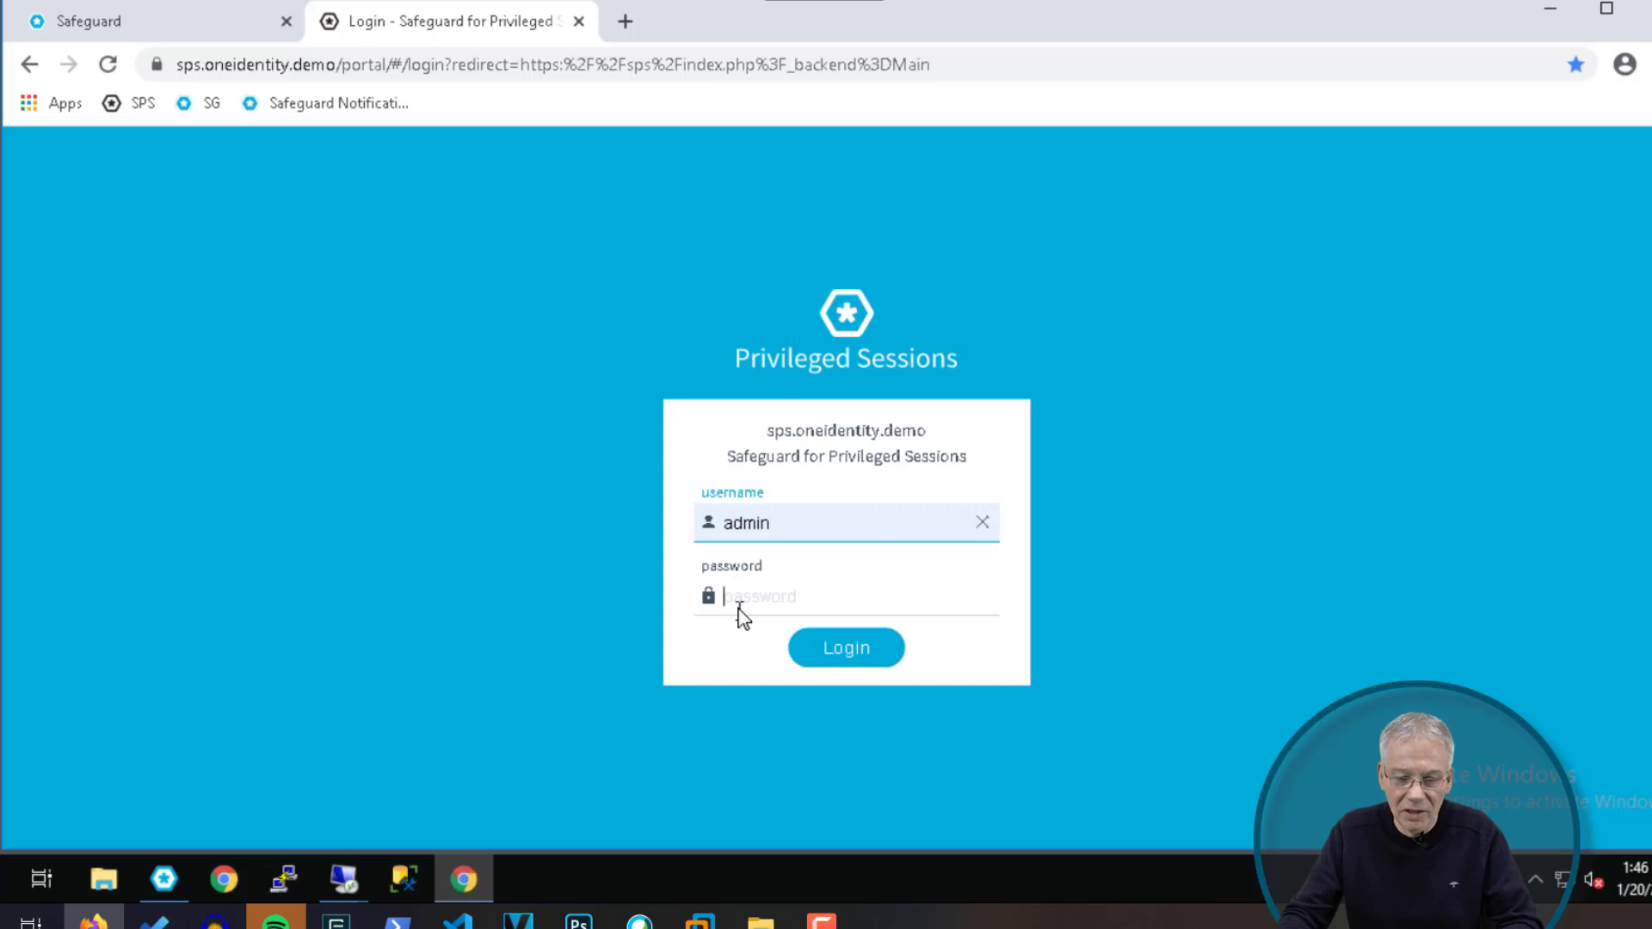
pyautogui.click(738, 608)
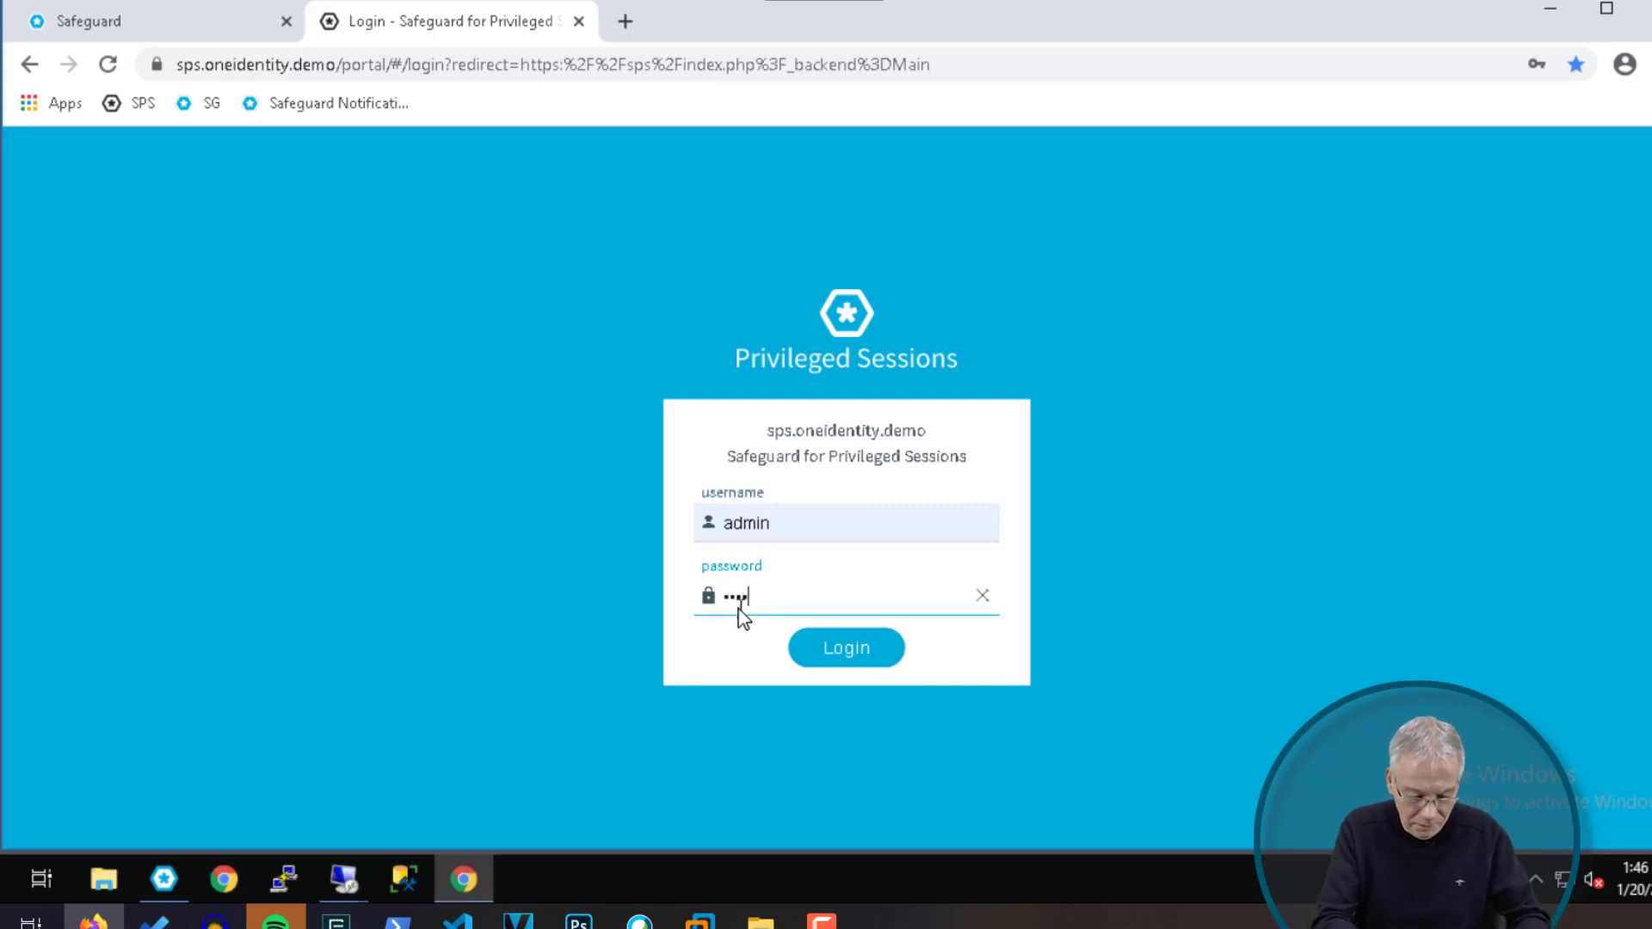
pyautogui.press('Return')
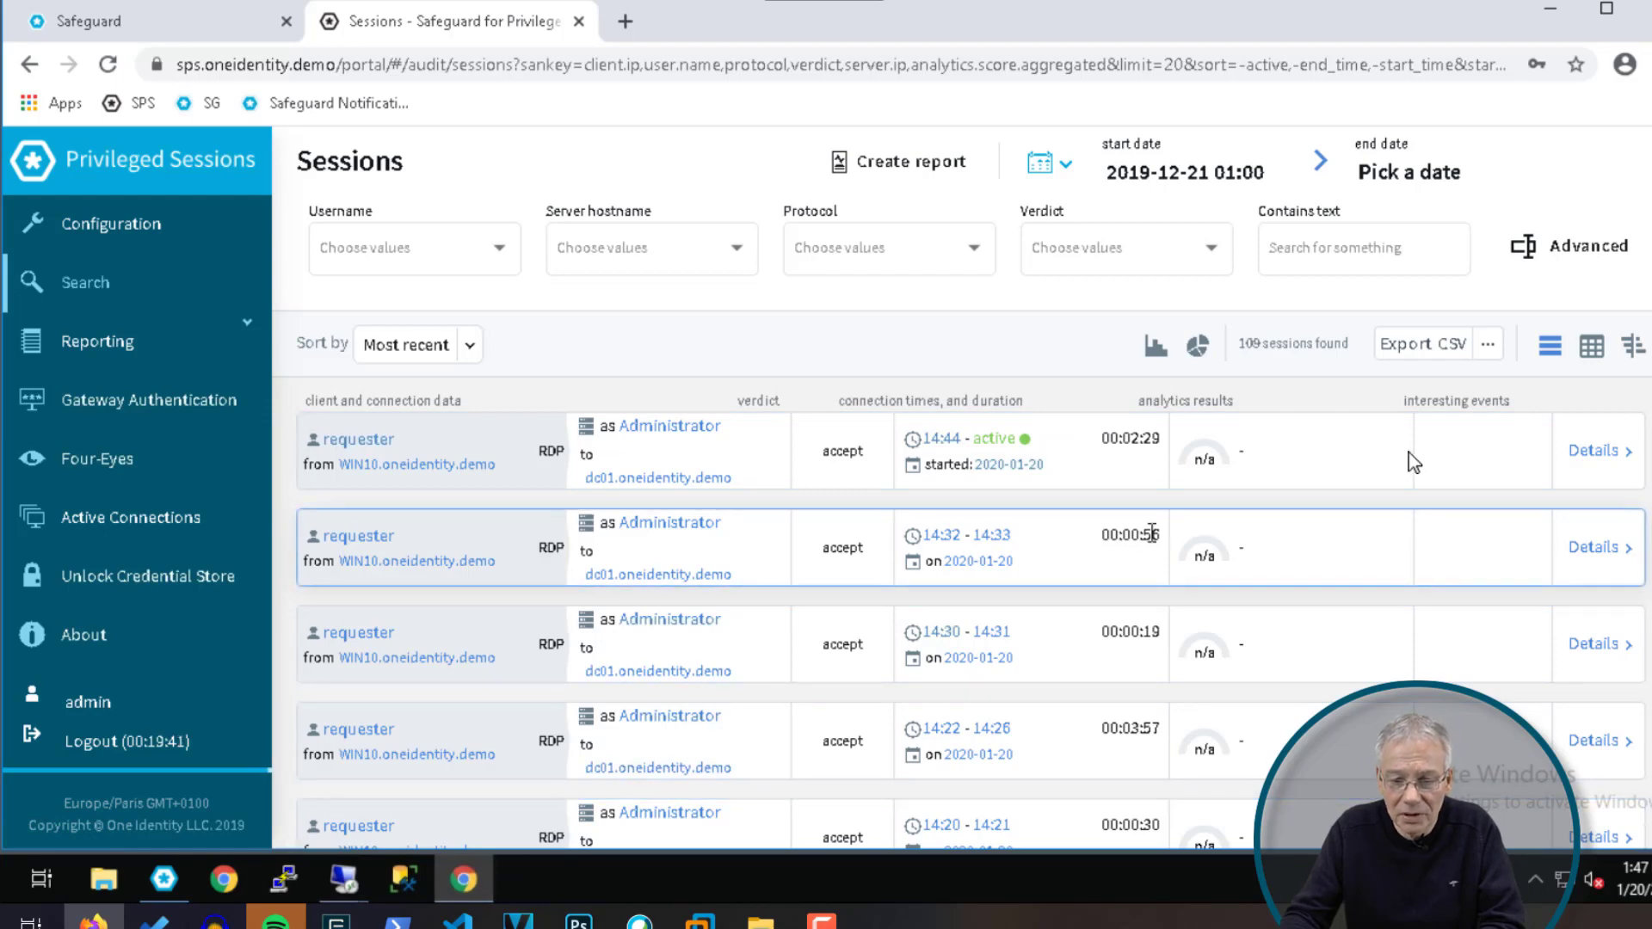
# Step: Close the SQL Server connection dialog, SSMS and PowerShell on the domain controller, then sign out
pyautogui.moveTo(350, 884)
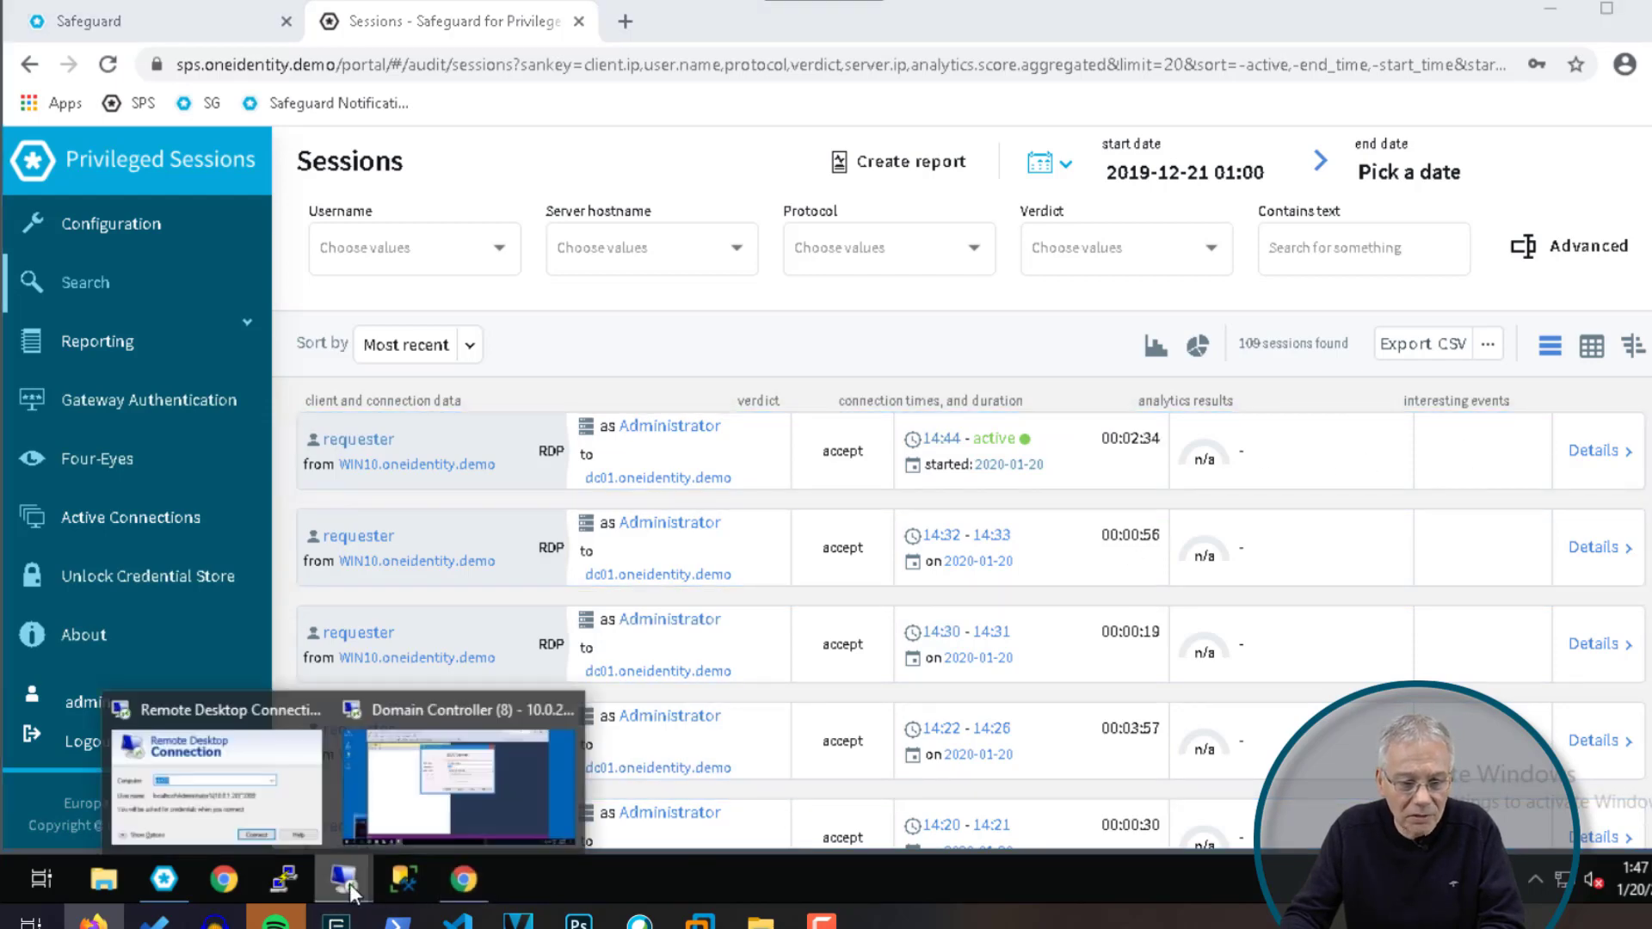
pyautogui.click(456, 792)
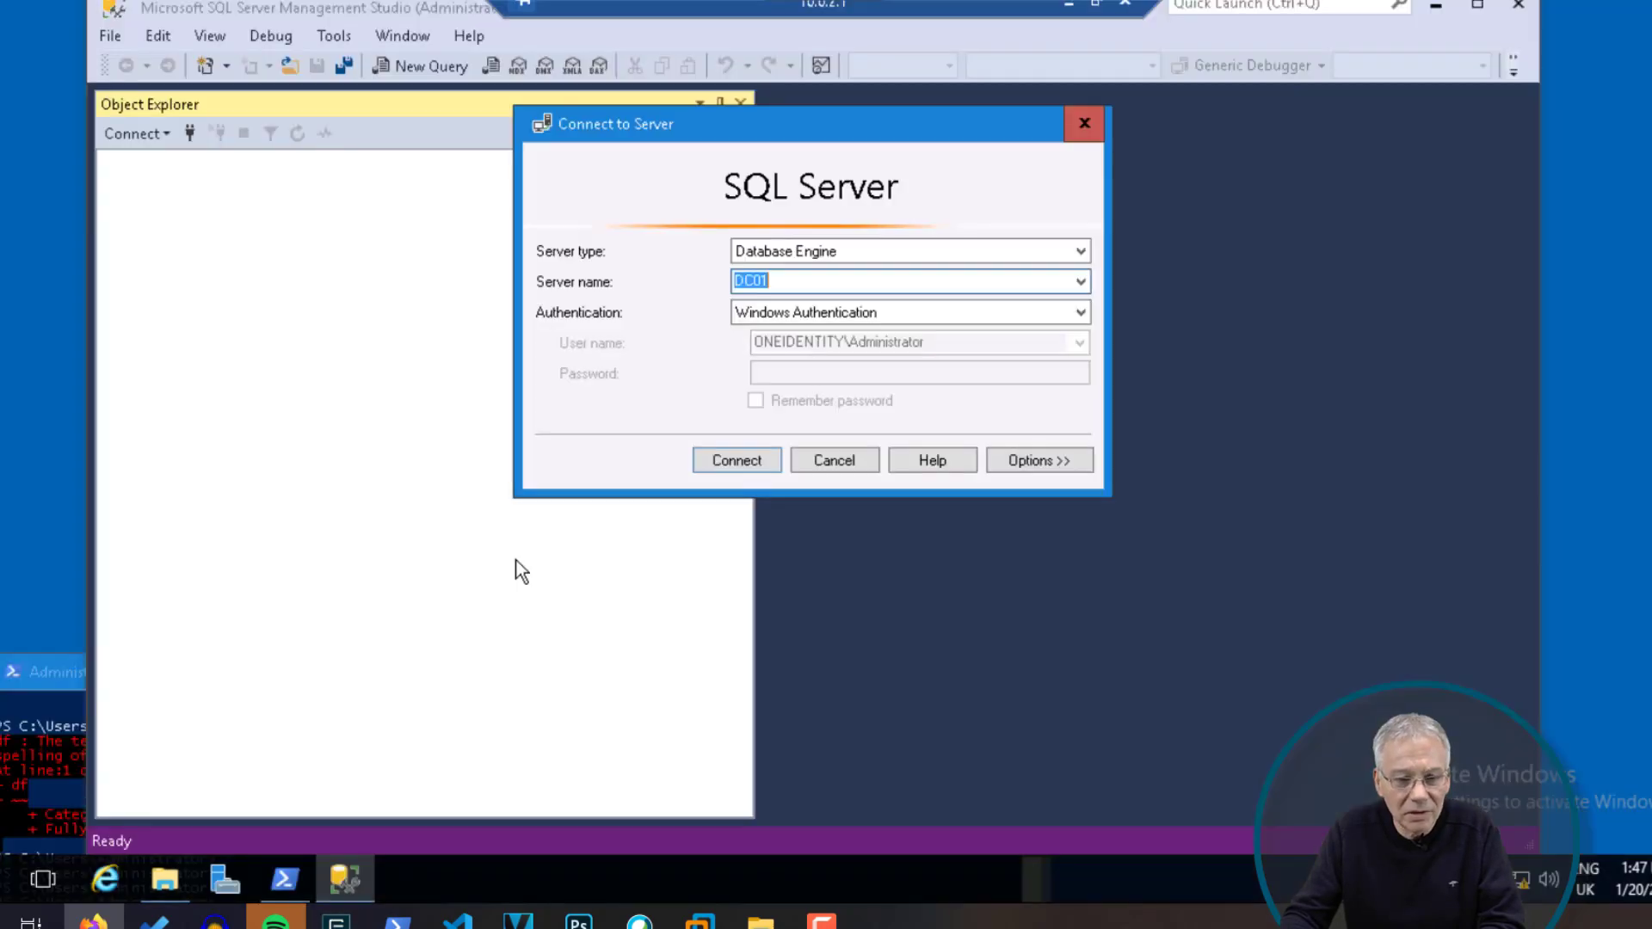
pyautogui.click(1084, 123)
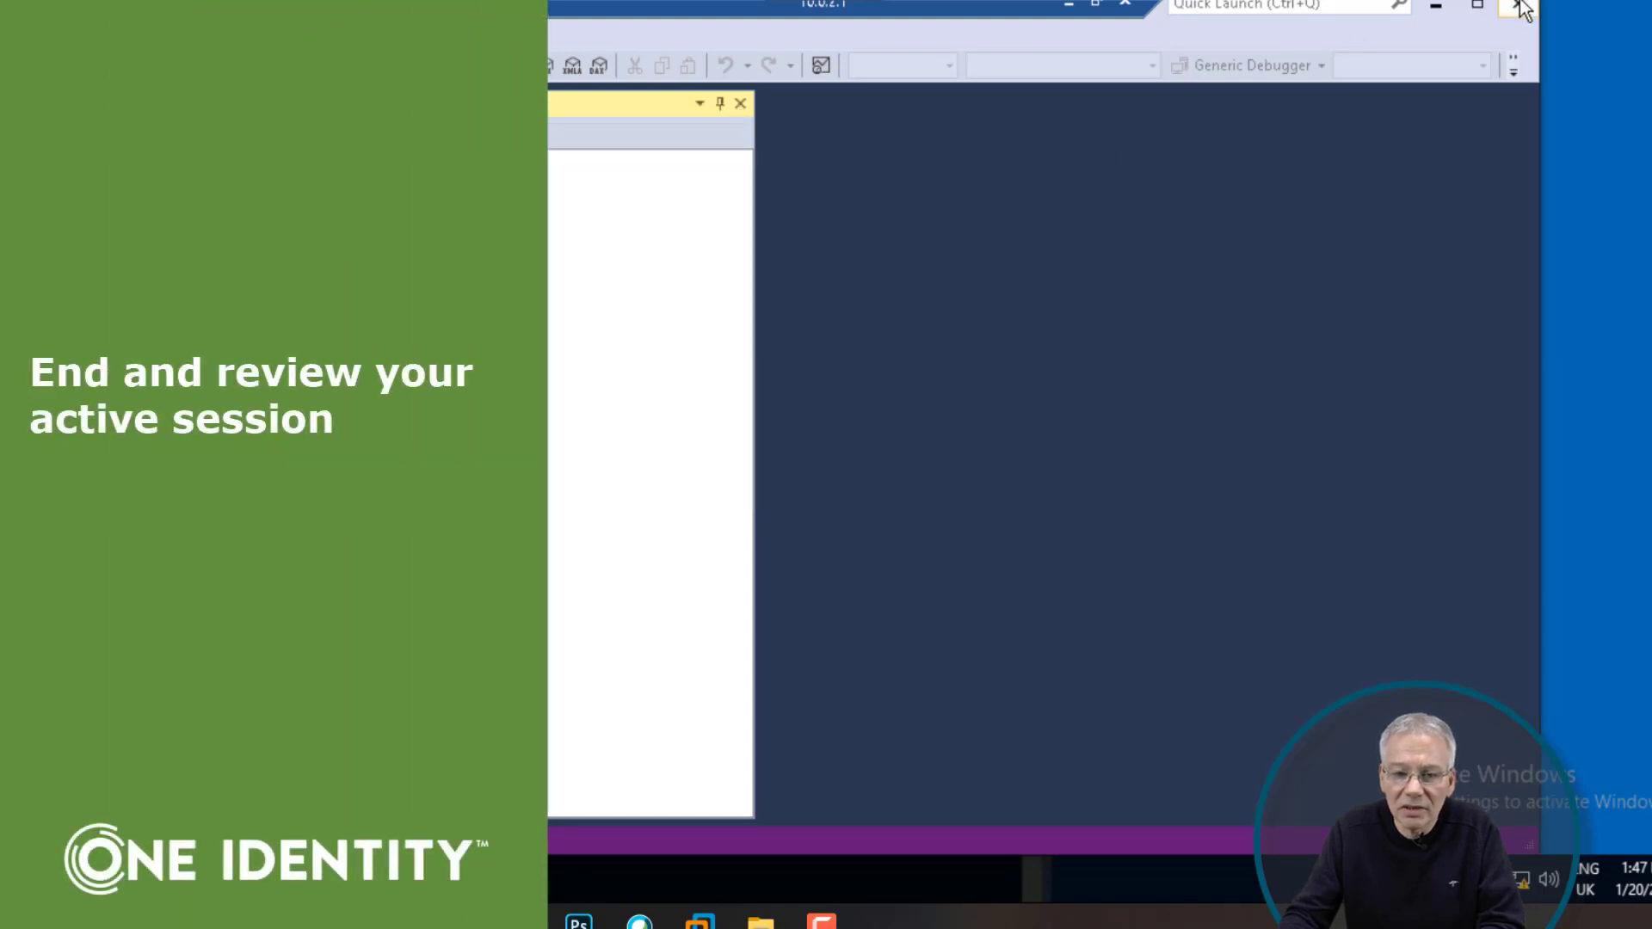
pyautogui.click(1518, 5)
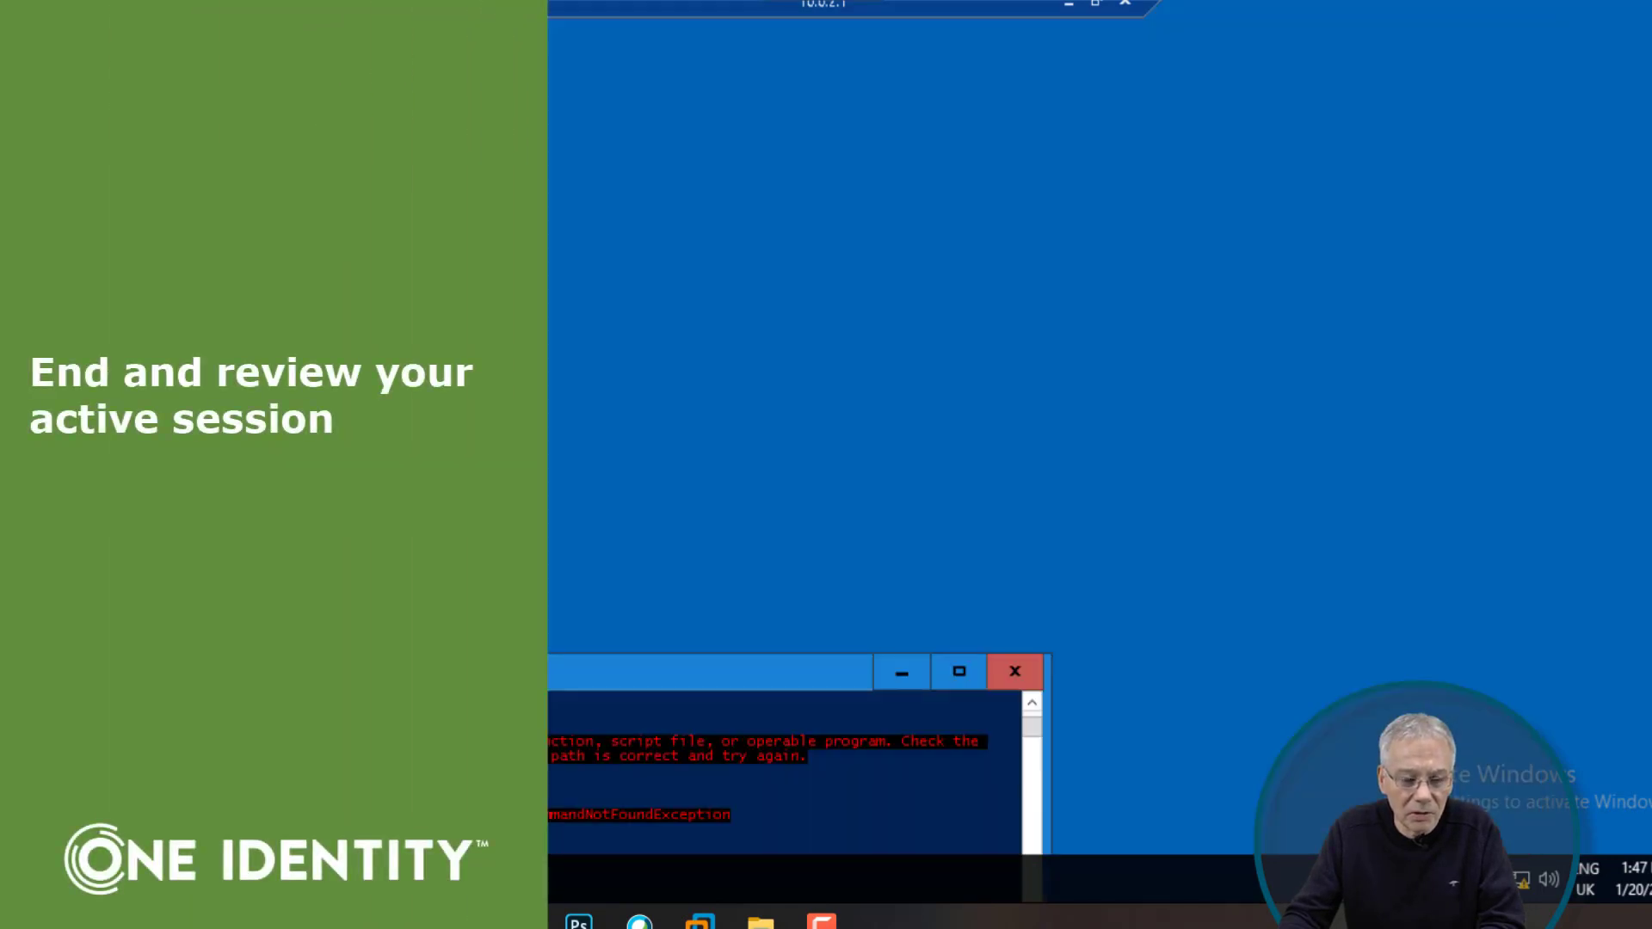
pyautogui.click(998, 671)
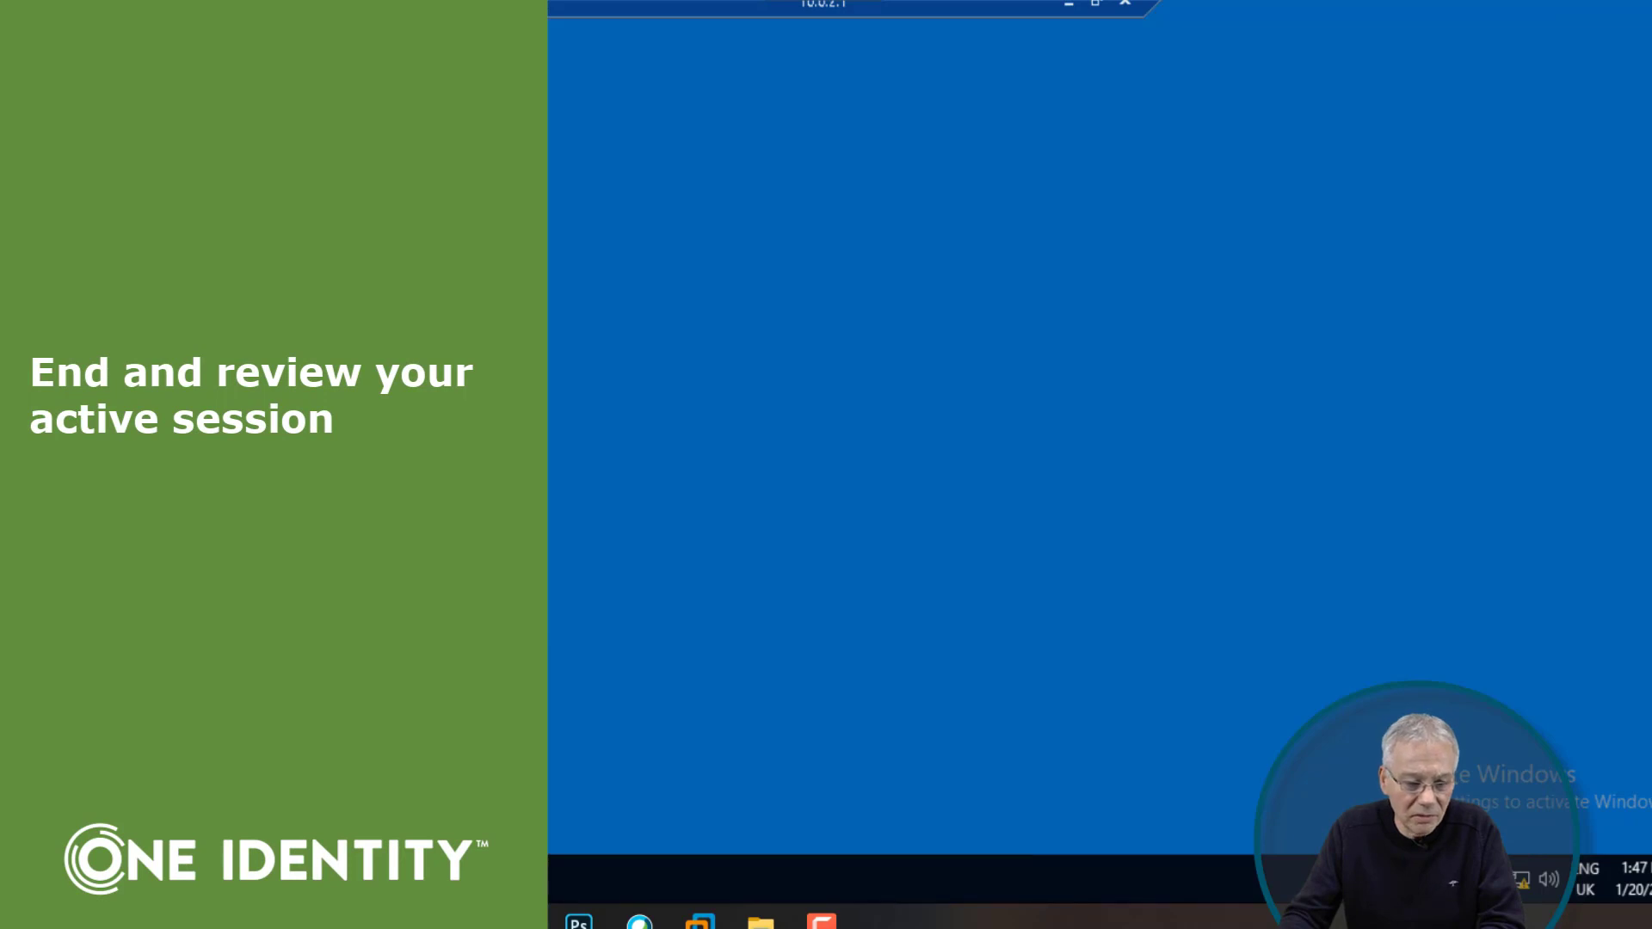
pyautogui.press('super')
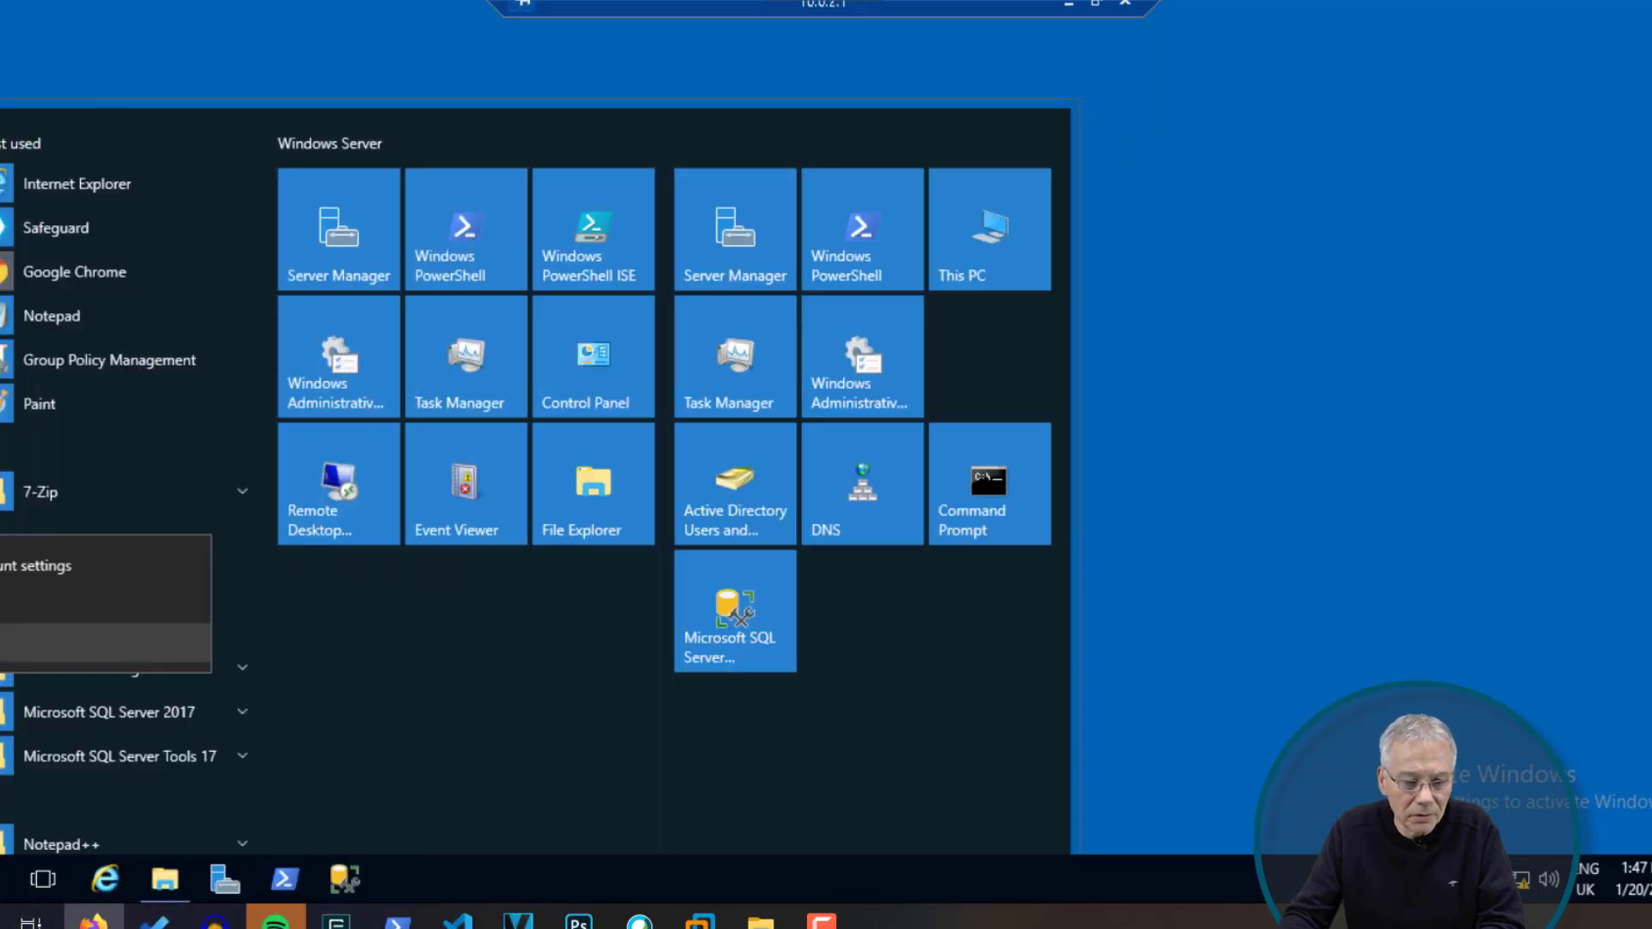
pyautogui.click(69, 643)
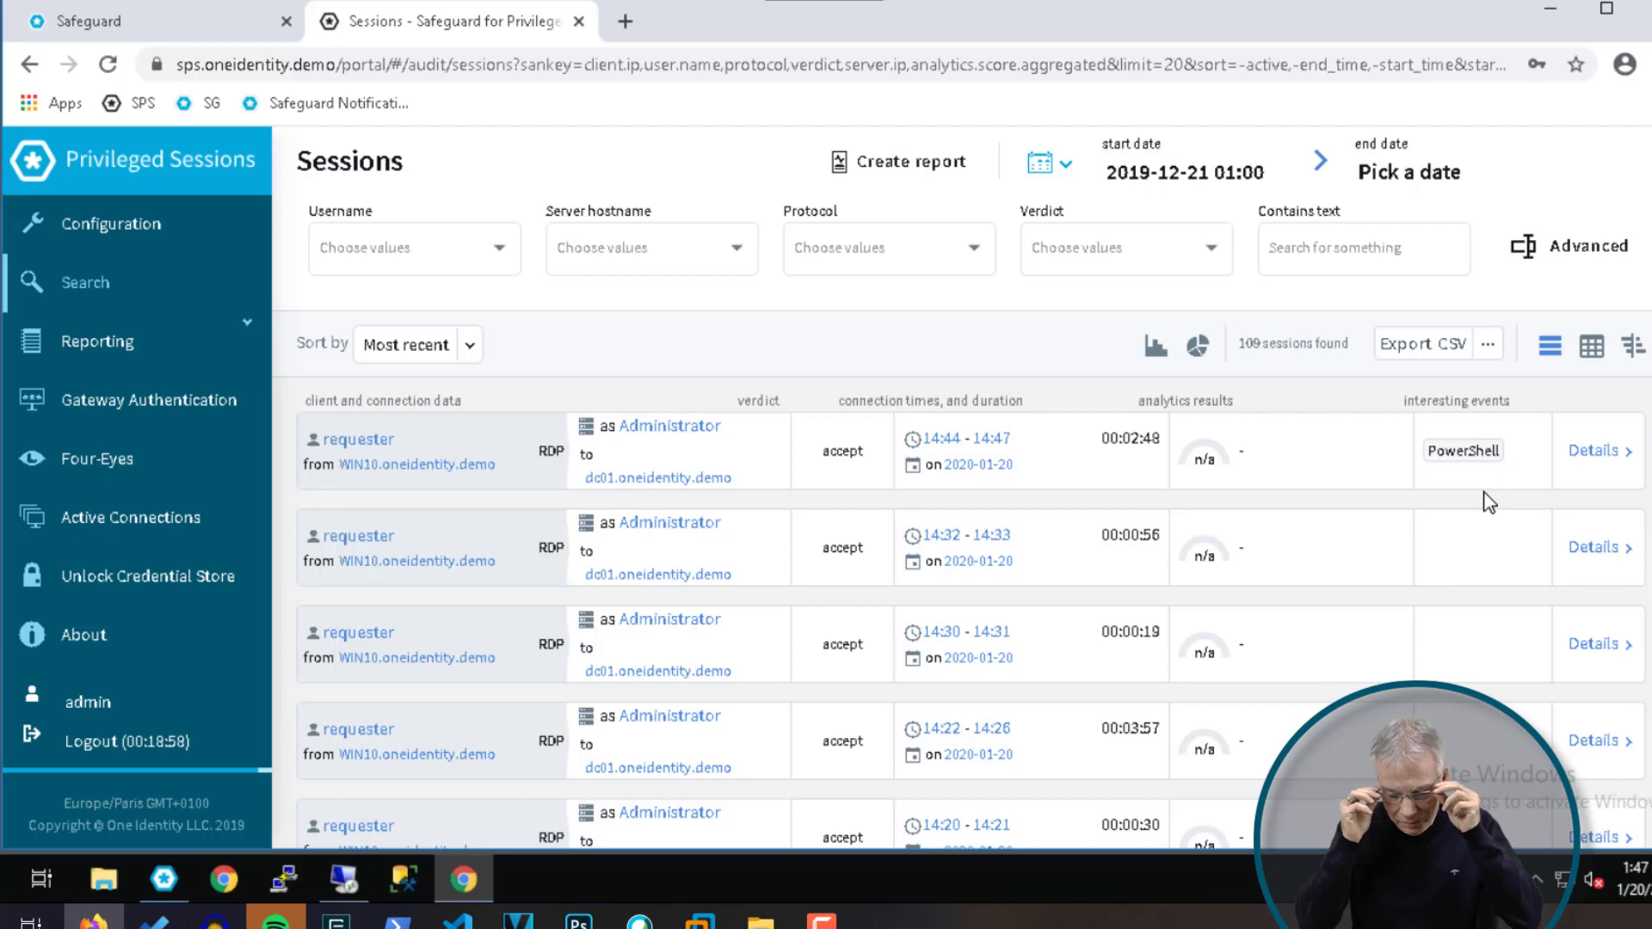
# Step: Open the finished dc01 session's details and page through its events, returning to page 1
pyautogui.click(1595, 452)
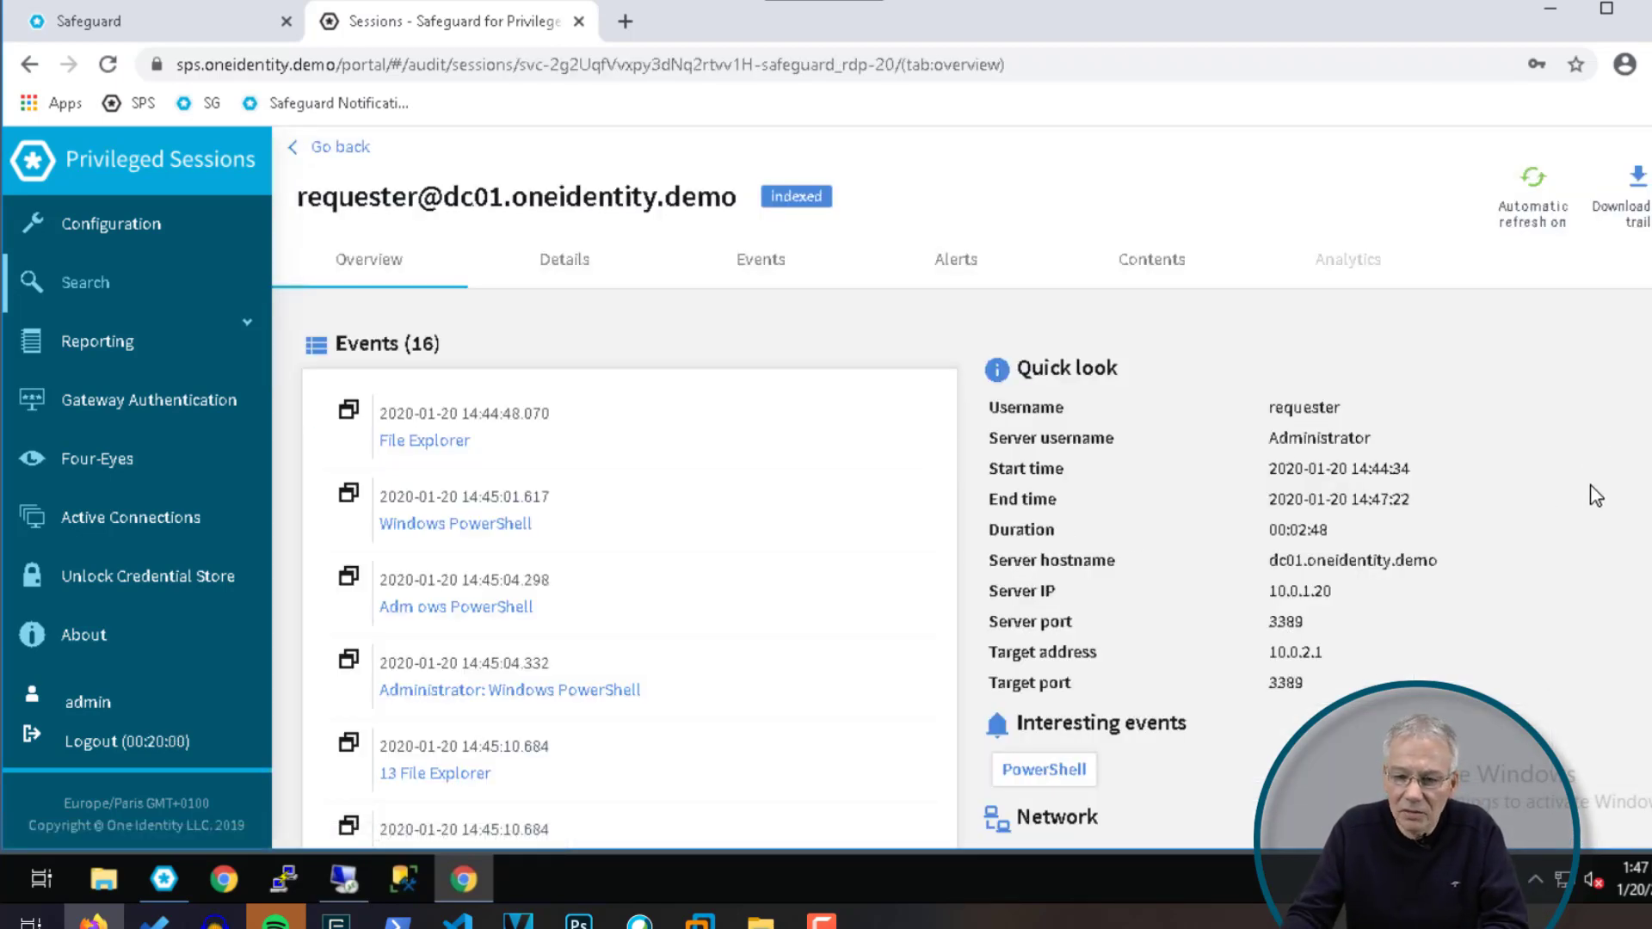
pyautogui.scroll(-1, 869, 568)
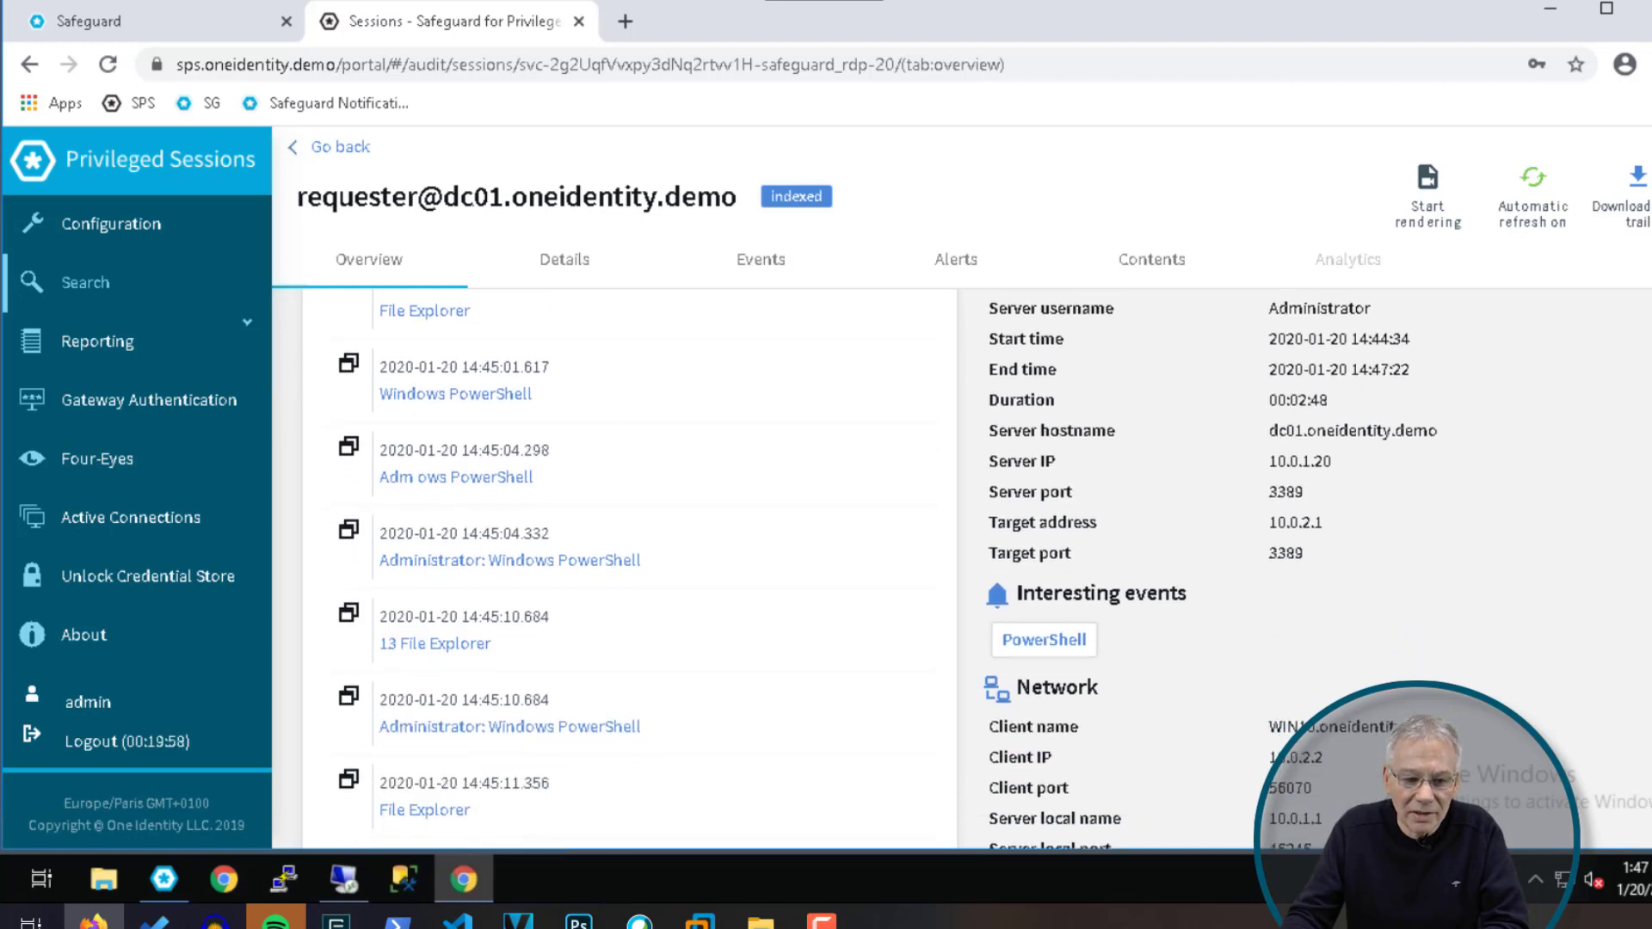
pyautogui.scroll(-1, 405, 525)
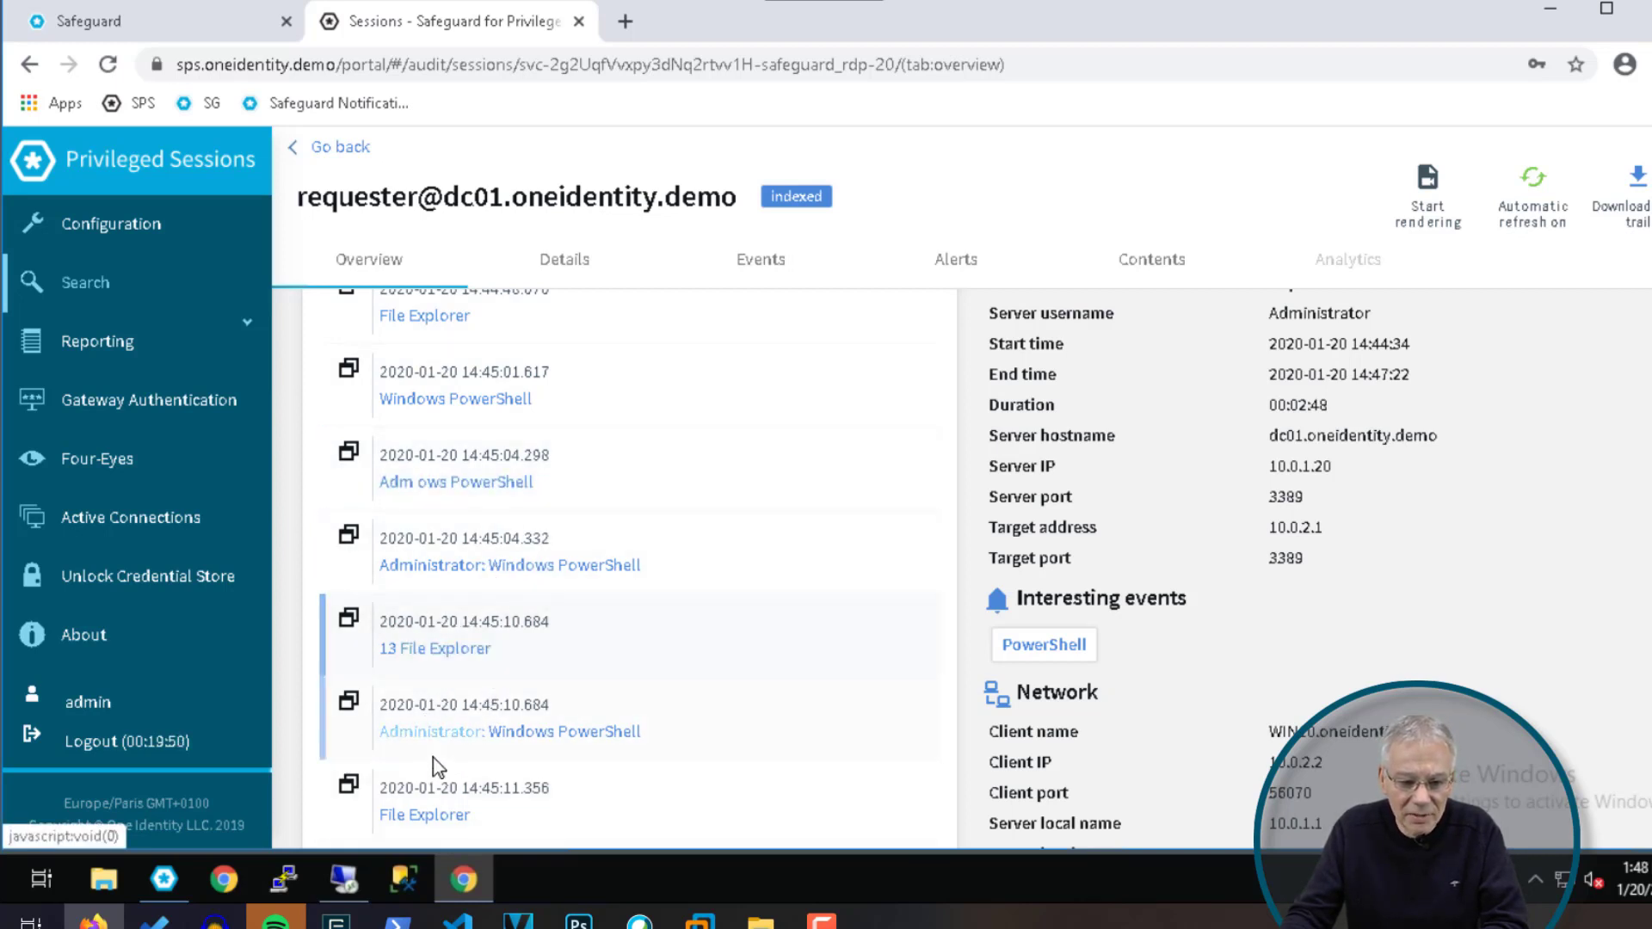
pyautogui.scroll(-4, 887, 568)
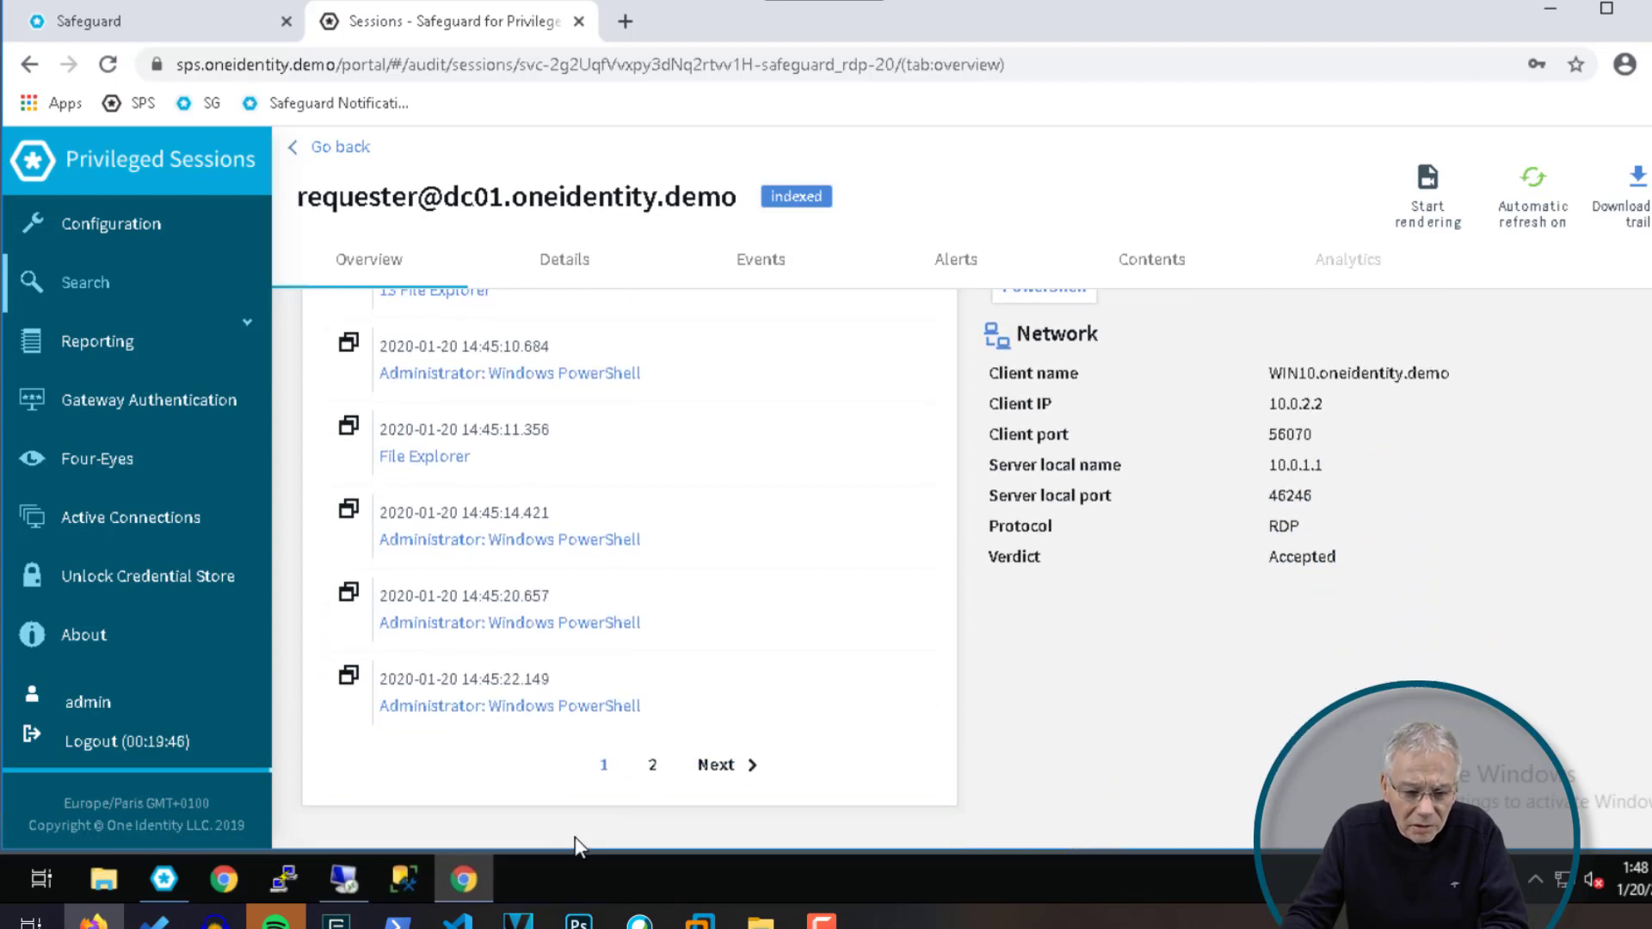
pyautogui.click(730, 773)
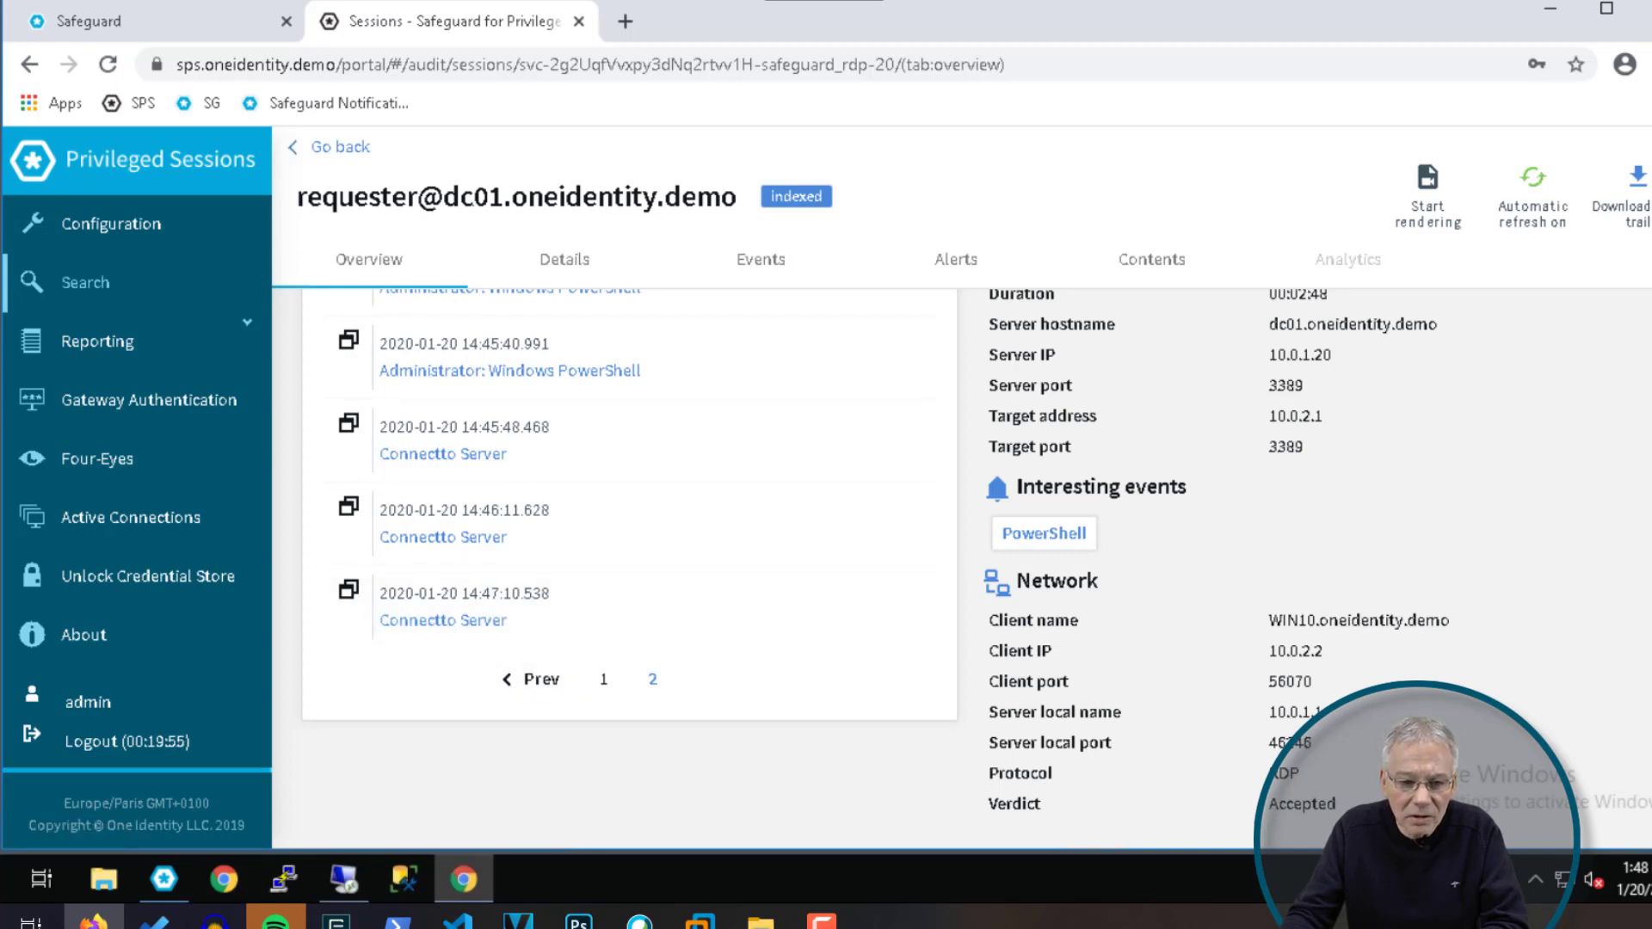
pyautogui.scroll(3, 628, 568)
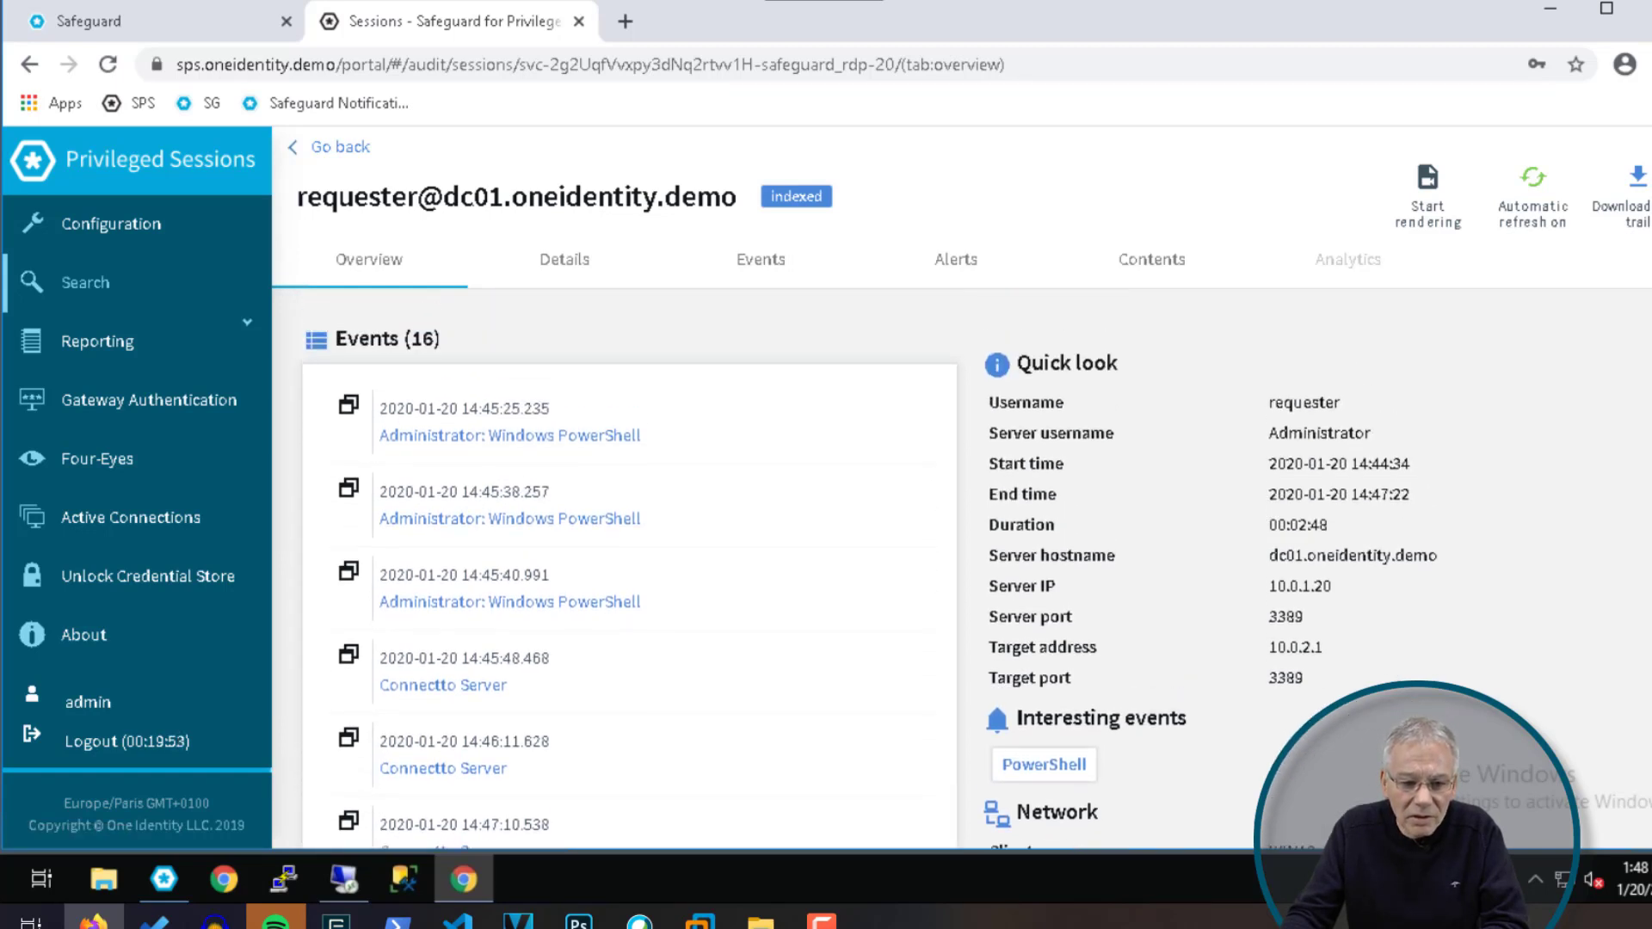
pyautogui.scroll(-2, 1453, 602)
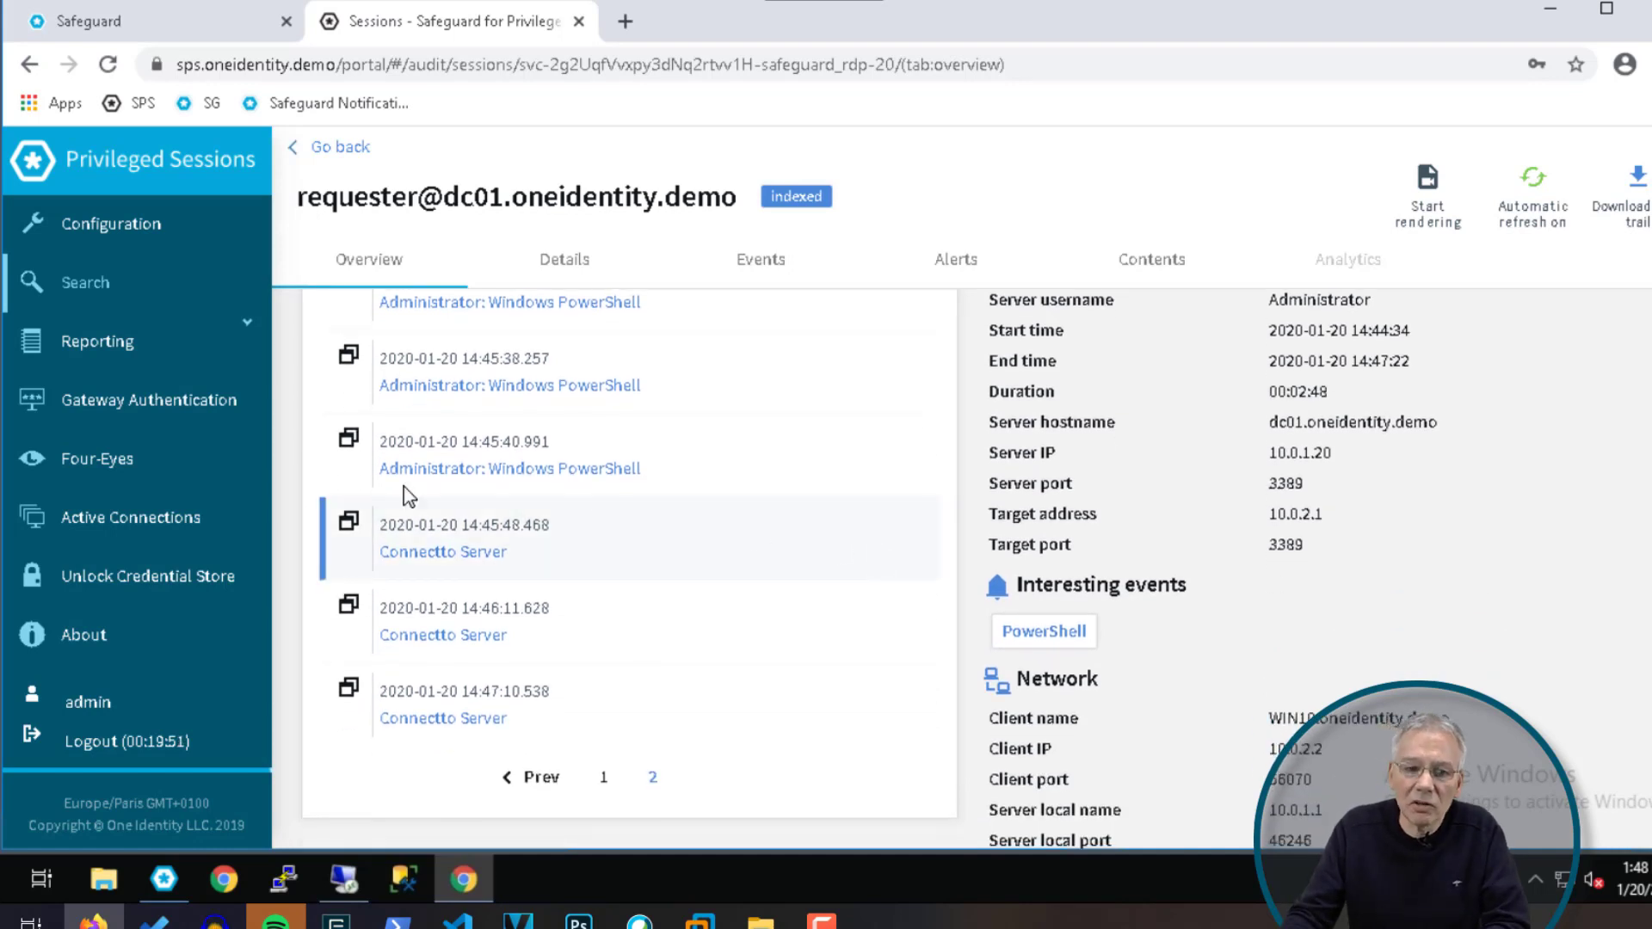
pyautogui.click(606, 784)
pyautogui.scroll(-3, 633, 611)
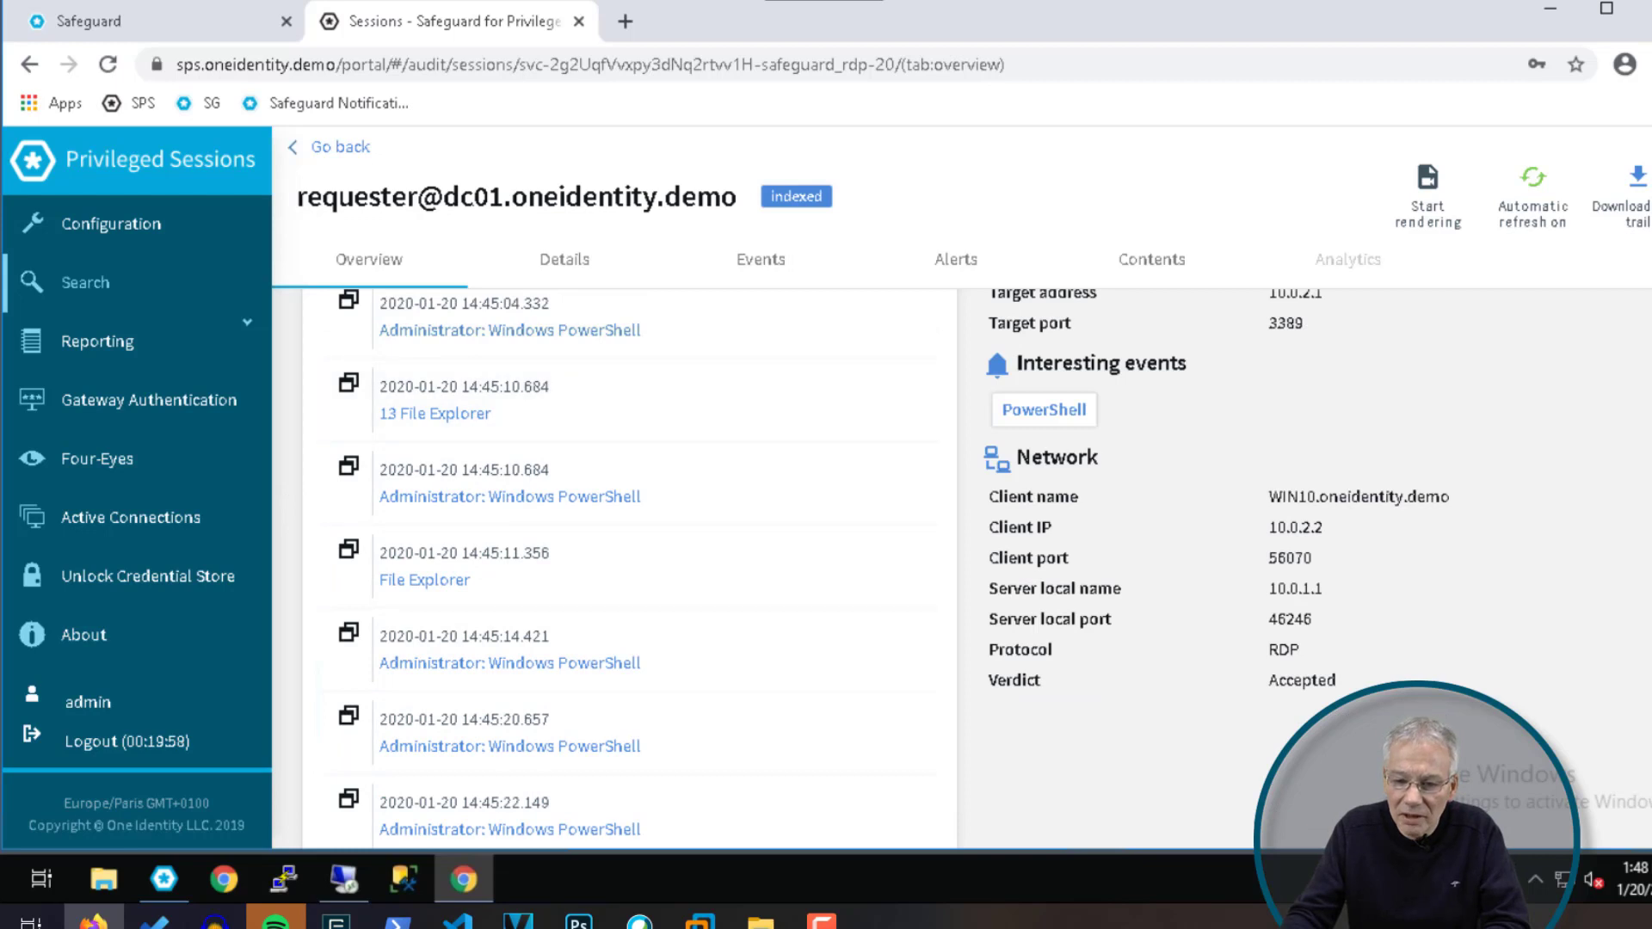
pyautogui.scroll(4, 632, 568)
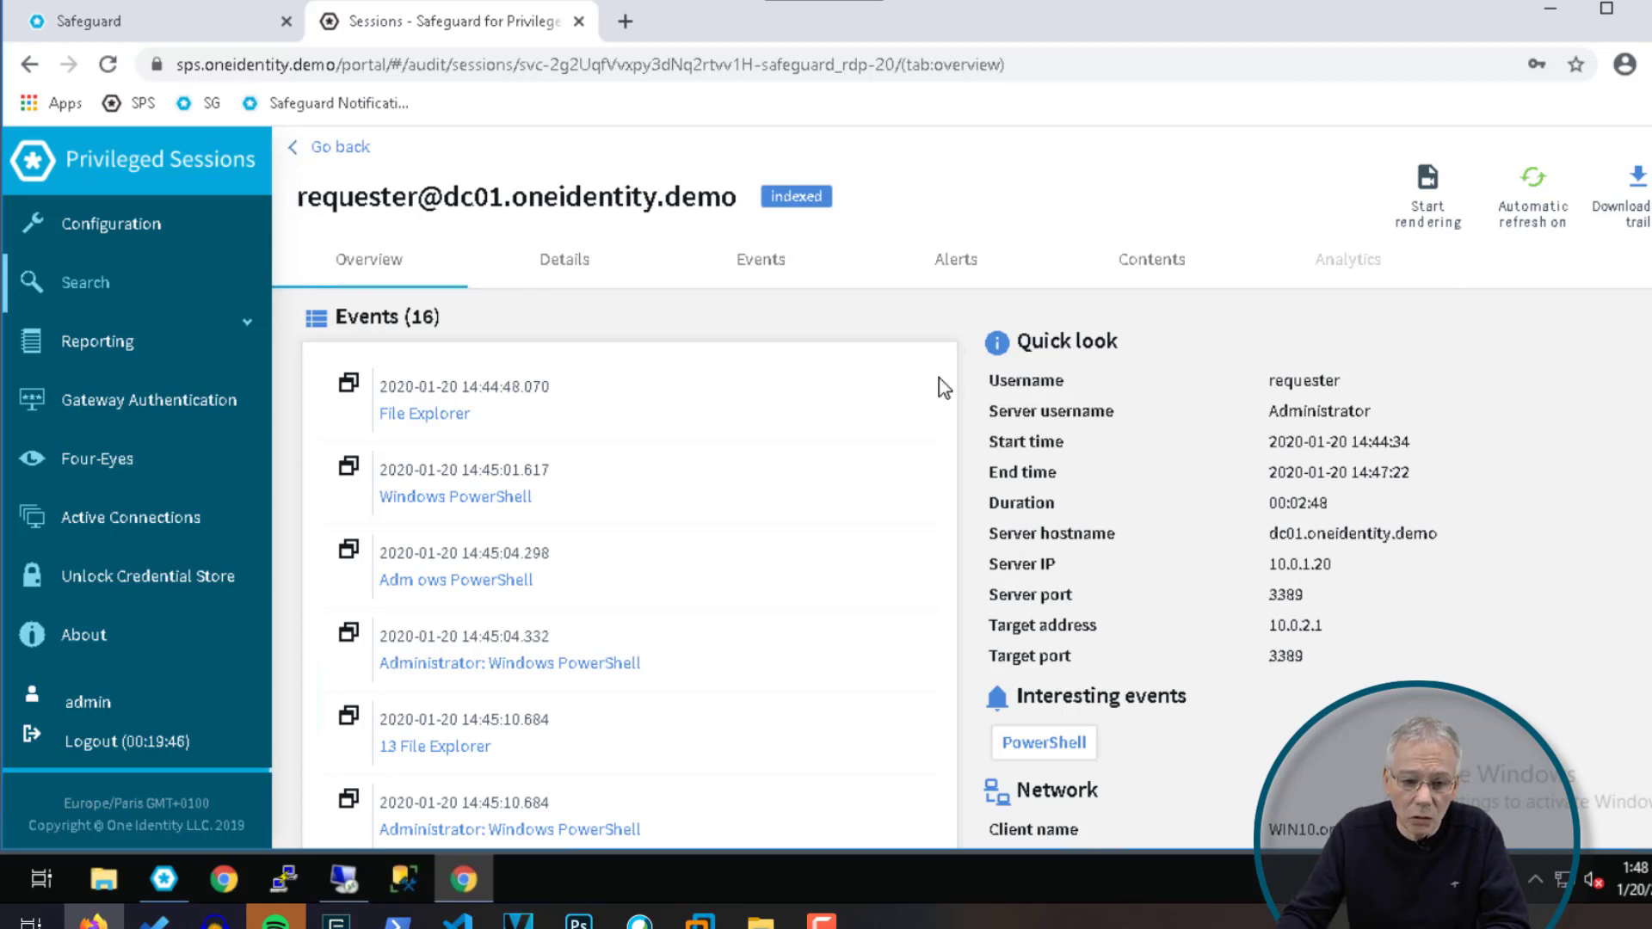
pyautogui.click(568, 262)
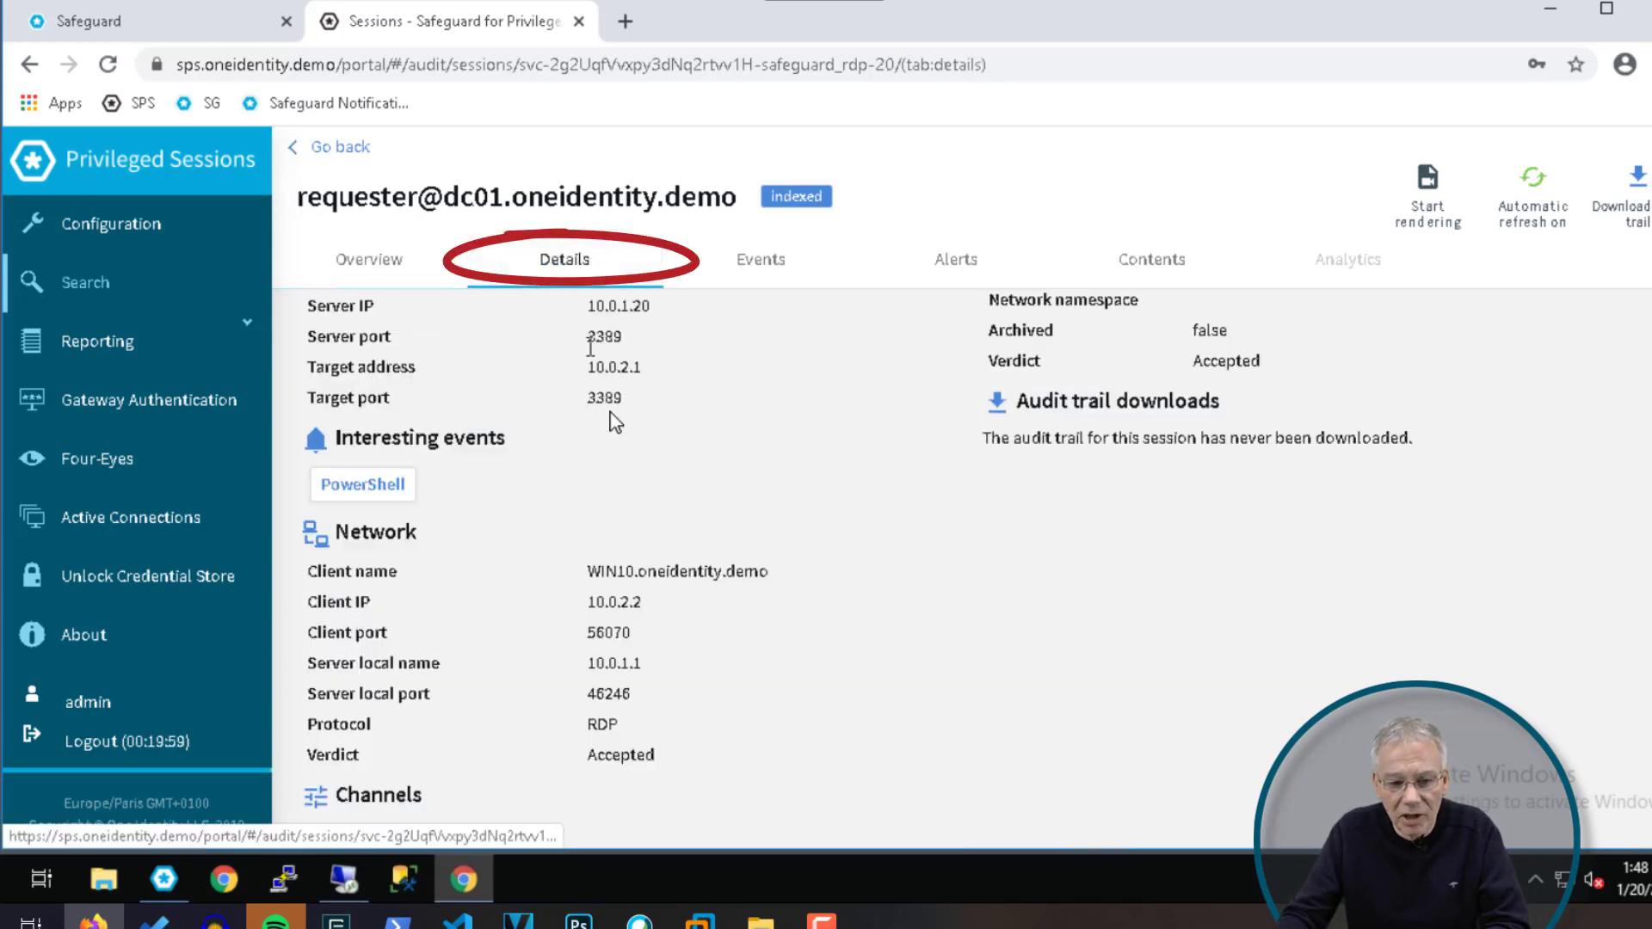
pyautogui.click(752, 274)
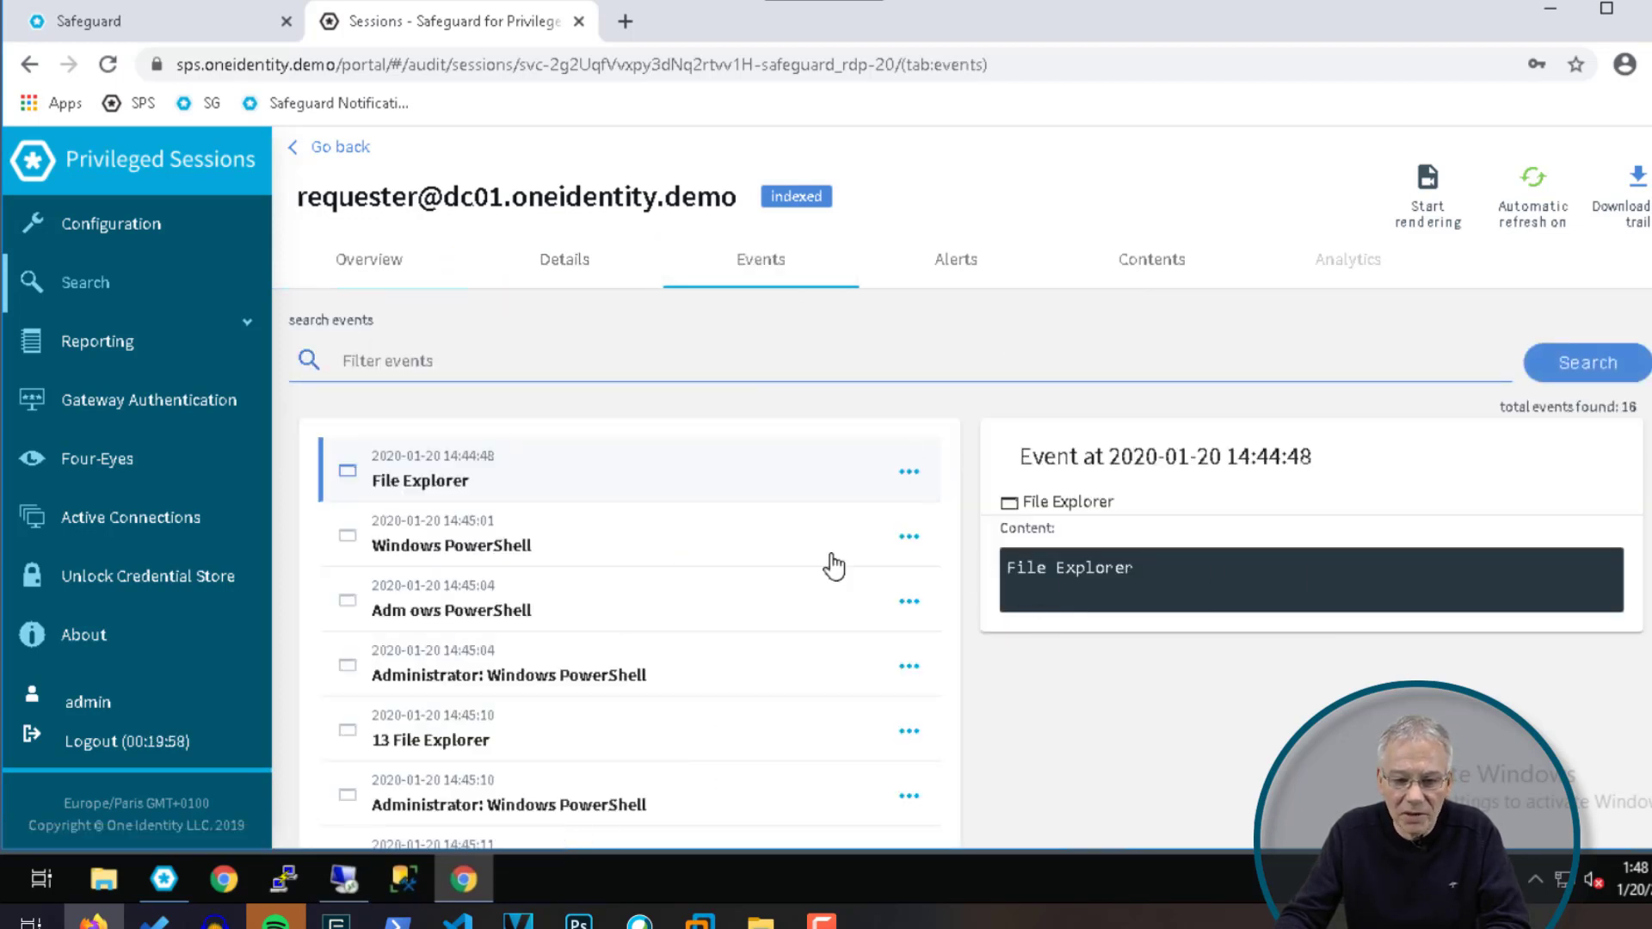
pyautogui.click(1153, 273)
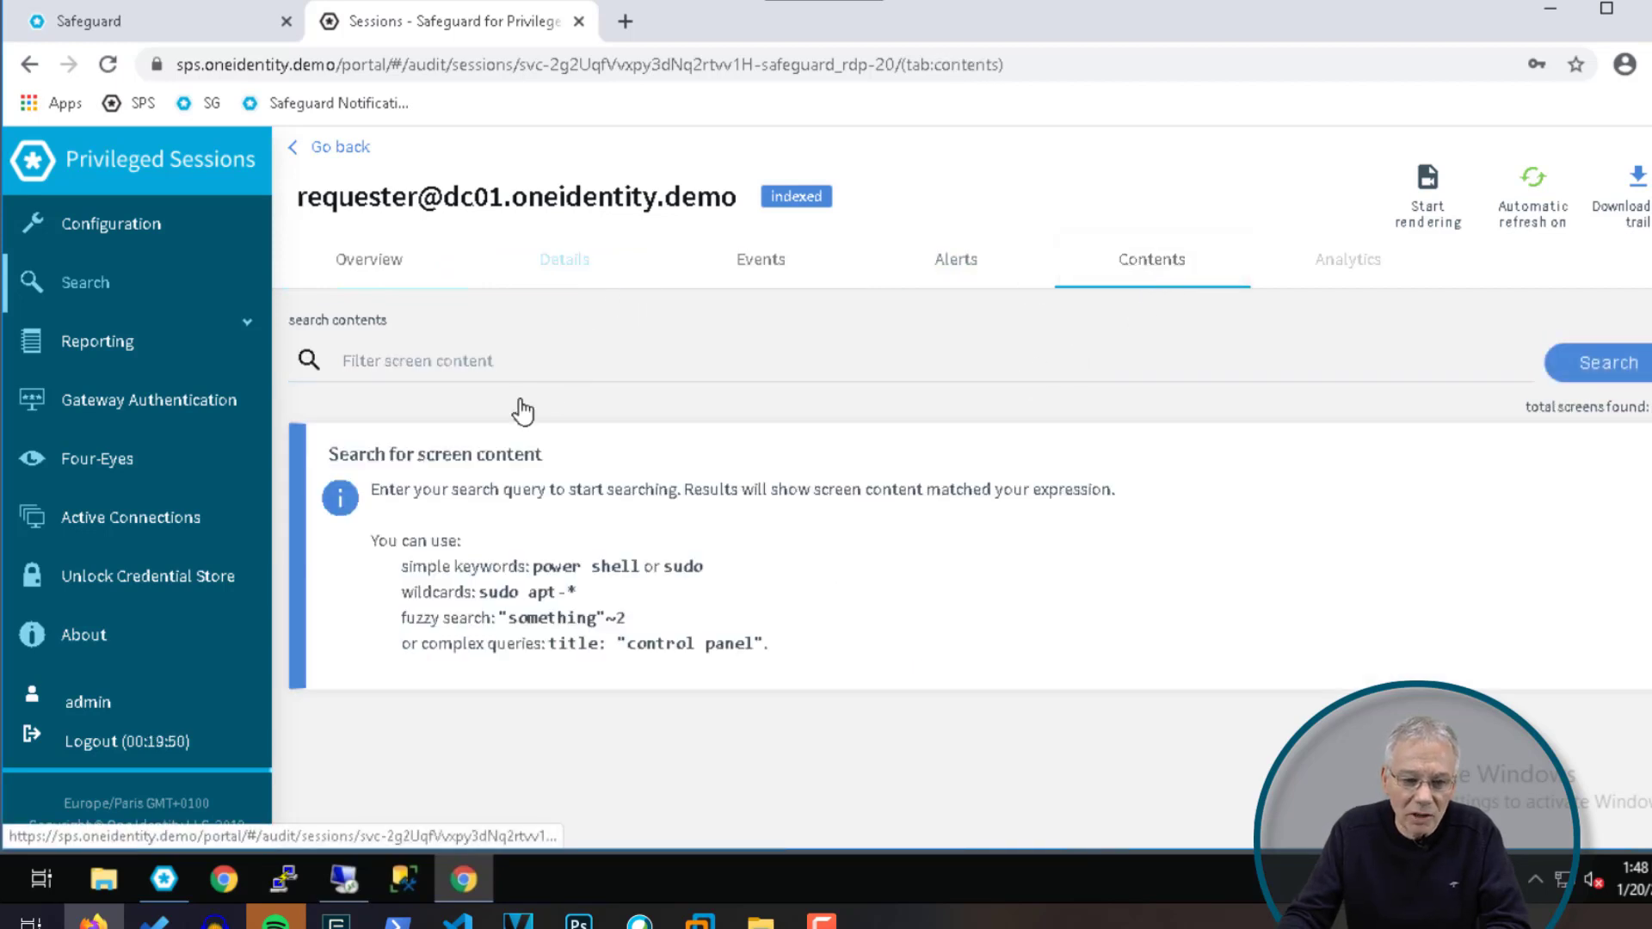
pyautogui.click(353, 271)
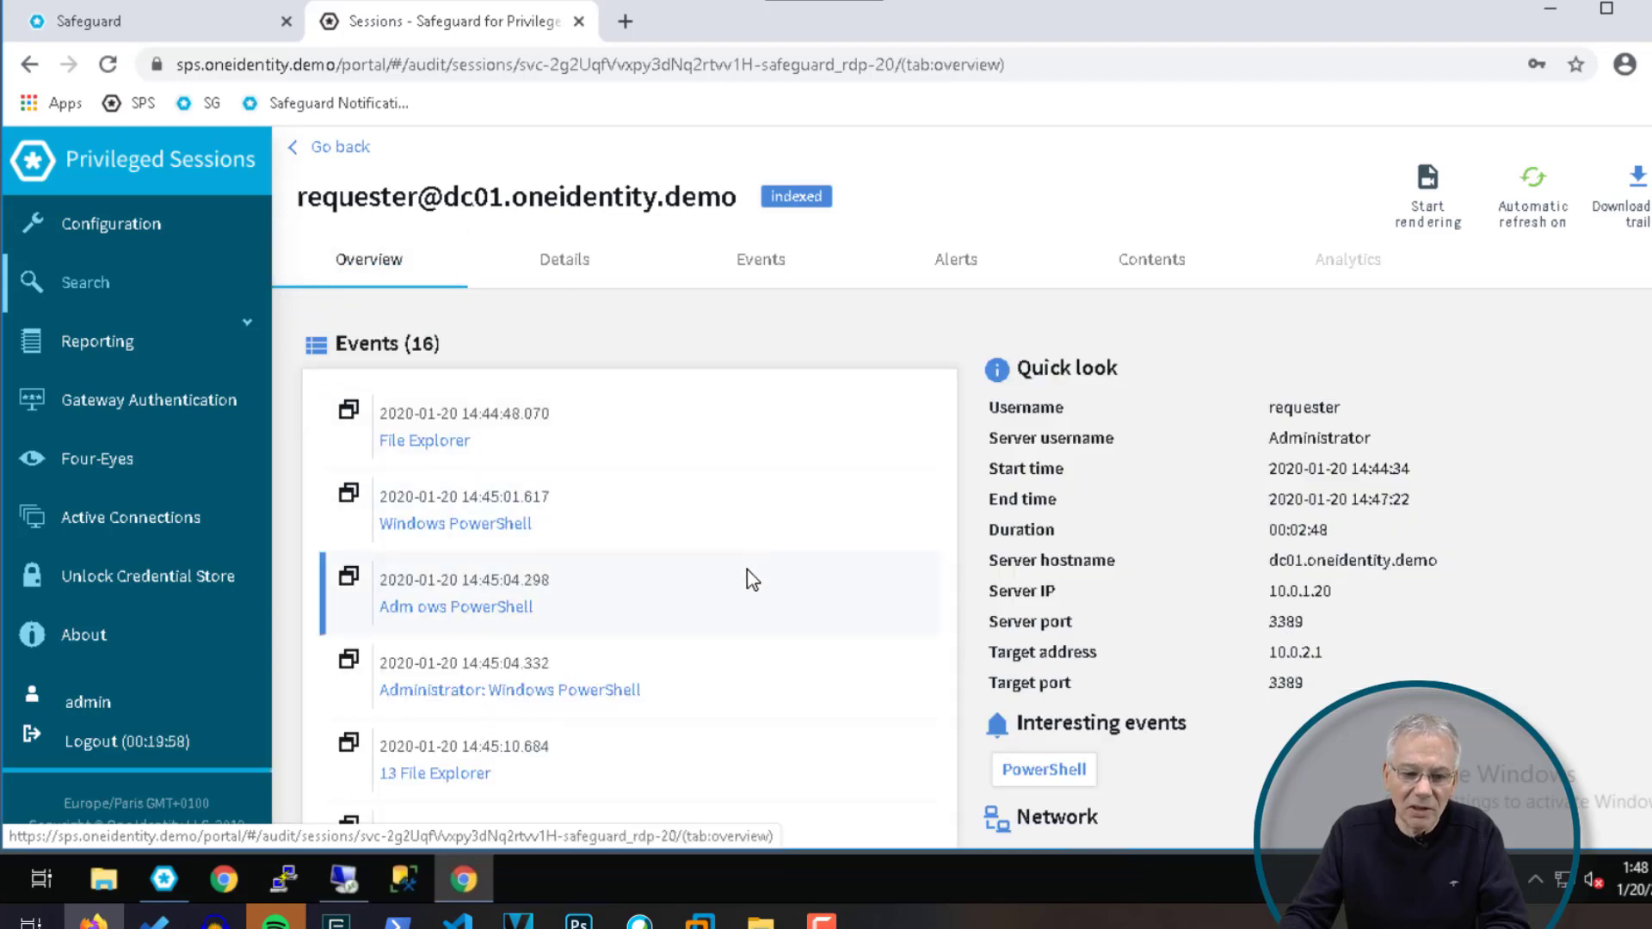
pyautogui.scroll(-4, 753, 573)
pyautogui.scroll(-2, 754, 579)
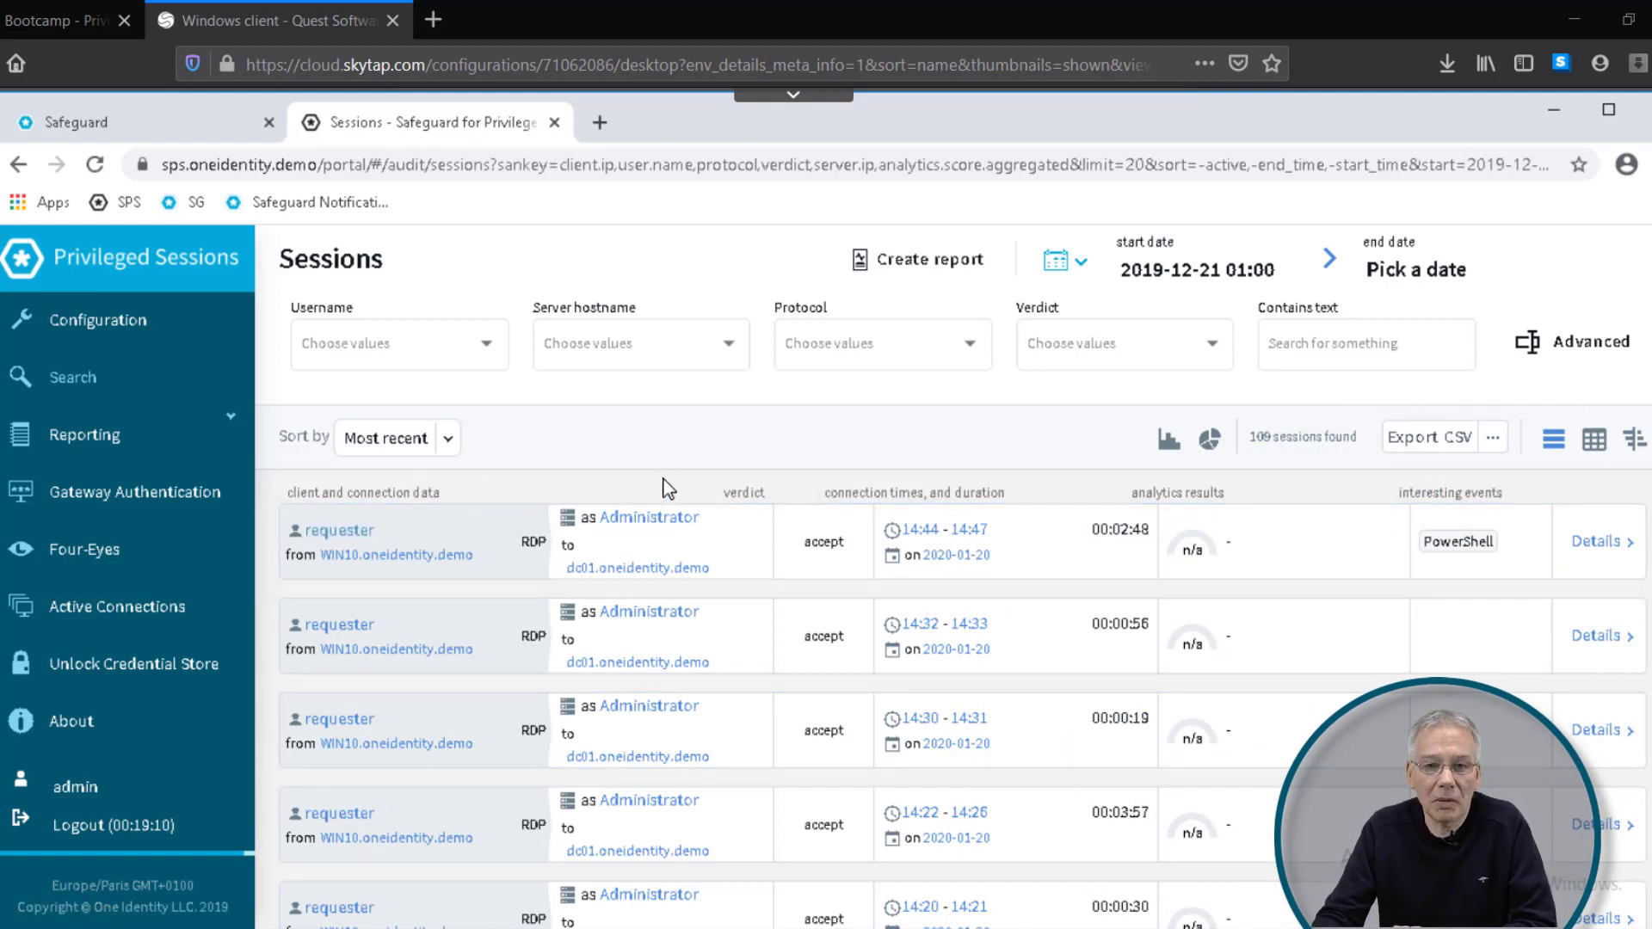
# Step: Go to Configuration > RDP Control > Connections and expand safeguard_rdp down to Analytics policy
pyautogui.click(78, 329)
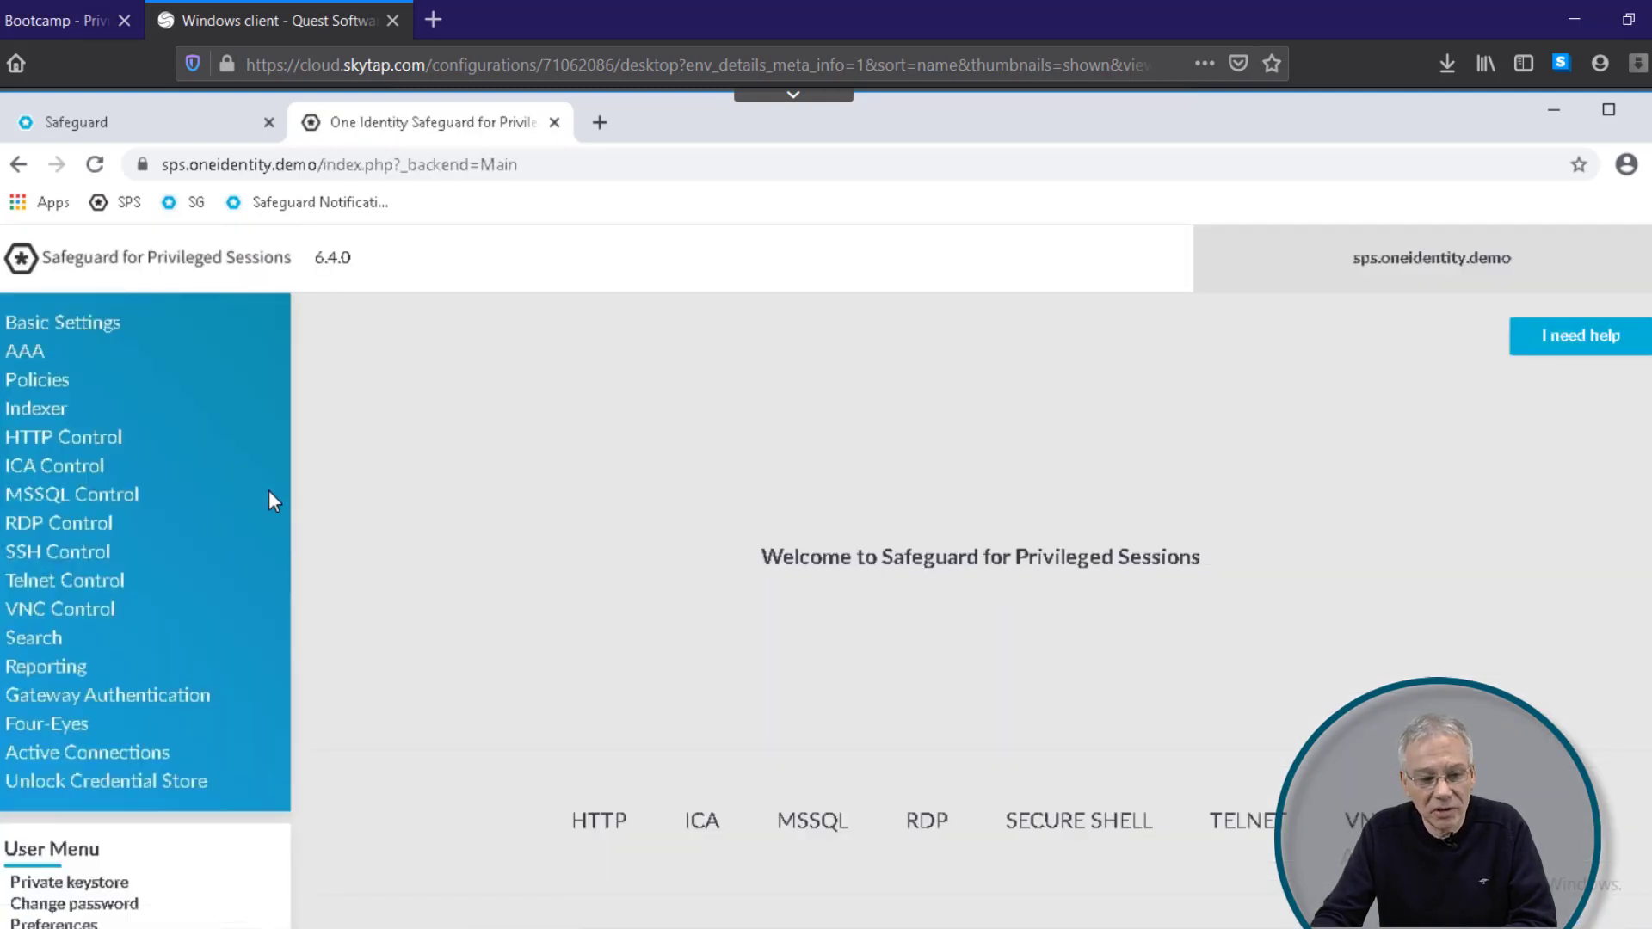
pyautogui.click(89, 521)
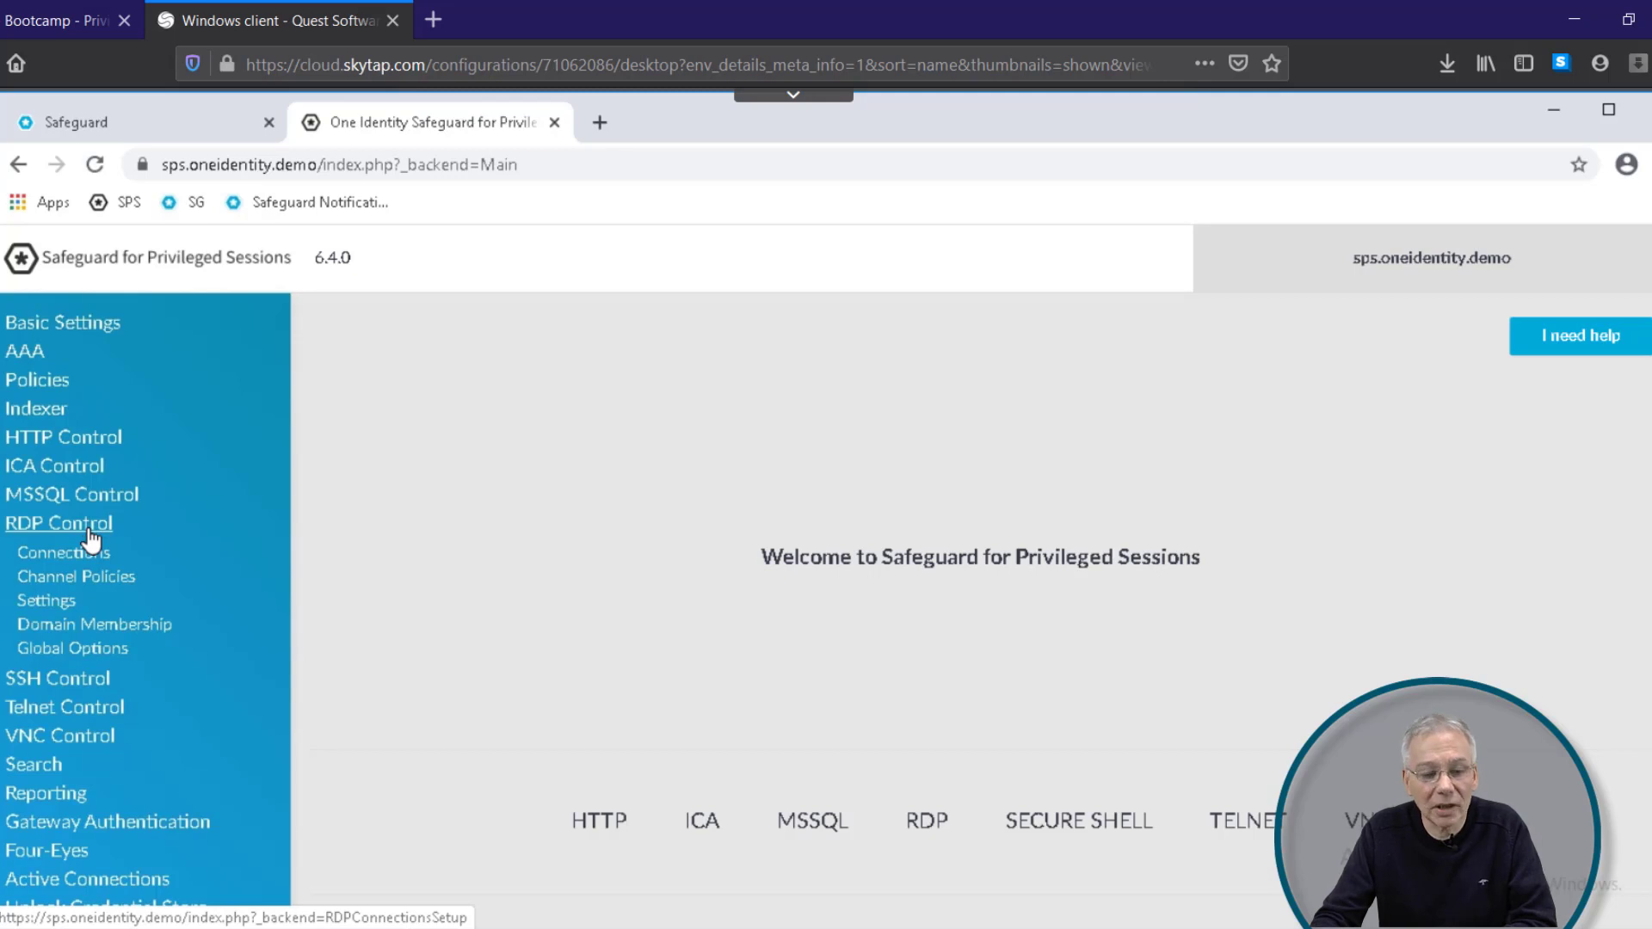
pyautogui.click(81, 557)
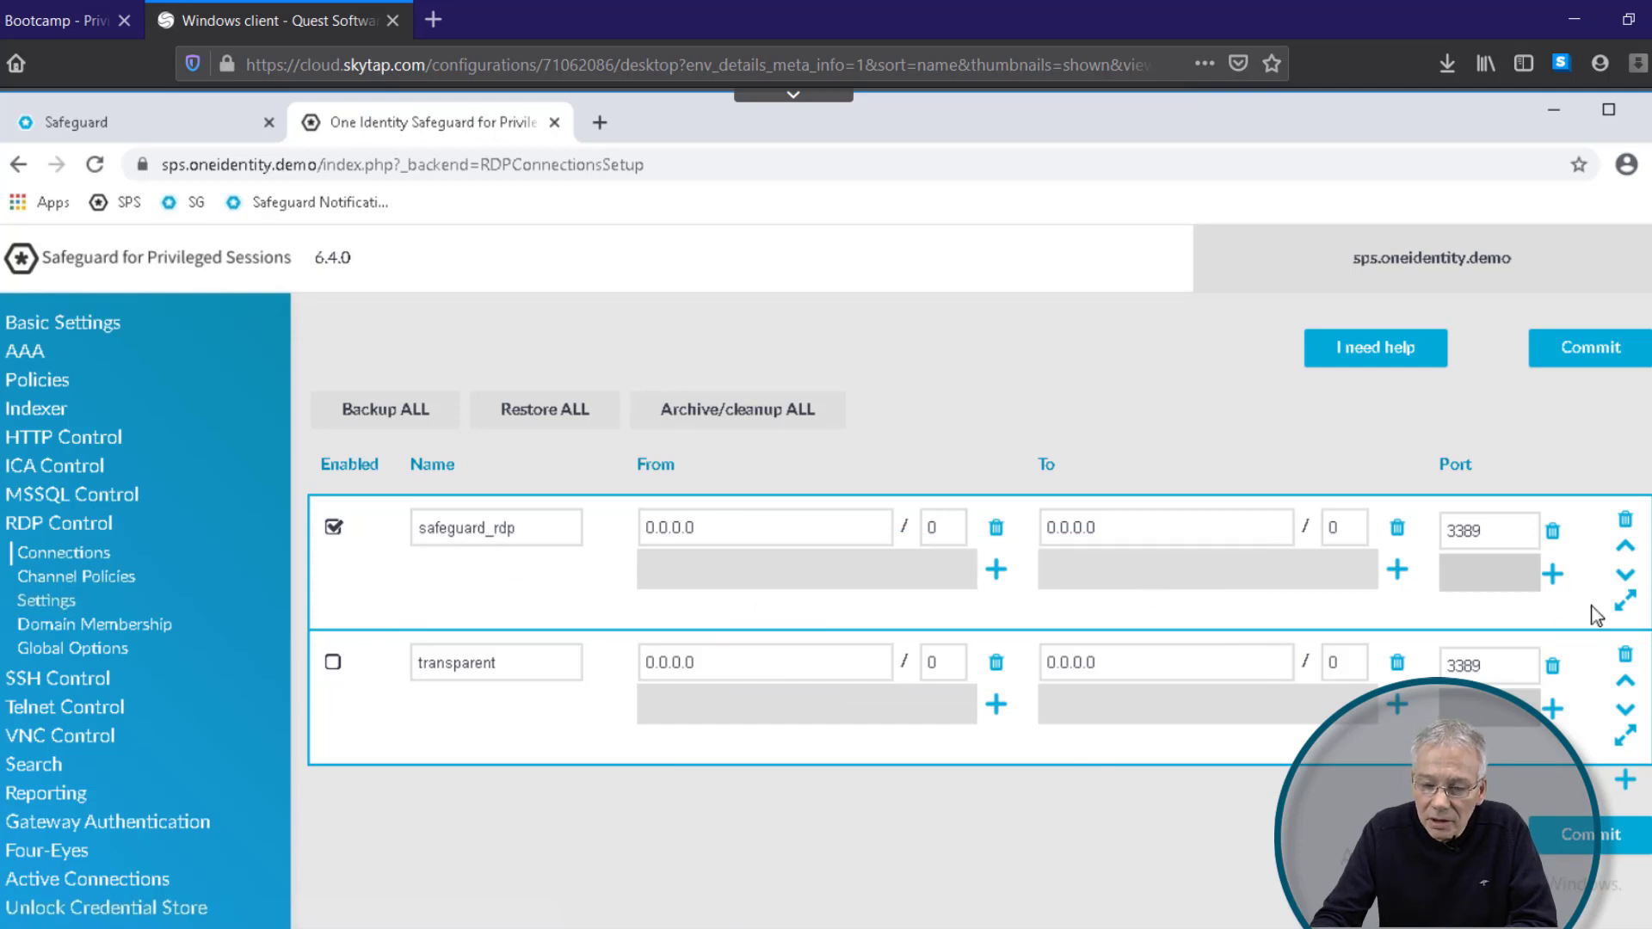
pyautogui.click(1624, 602)
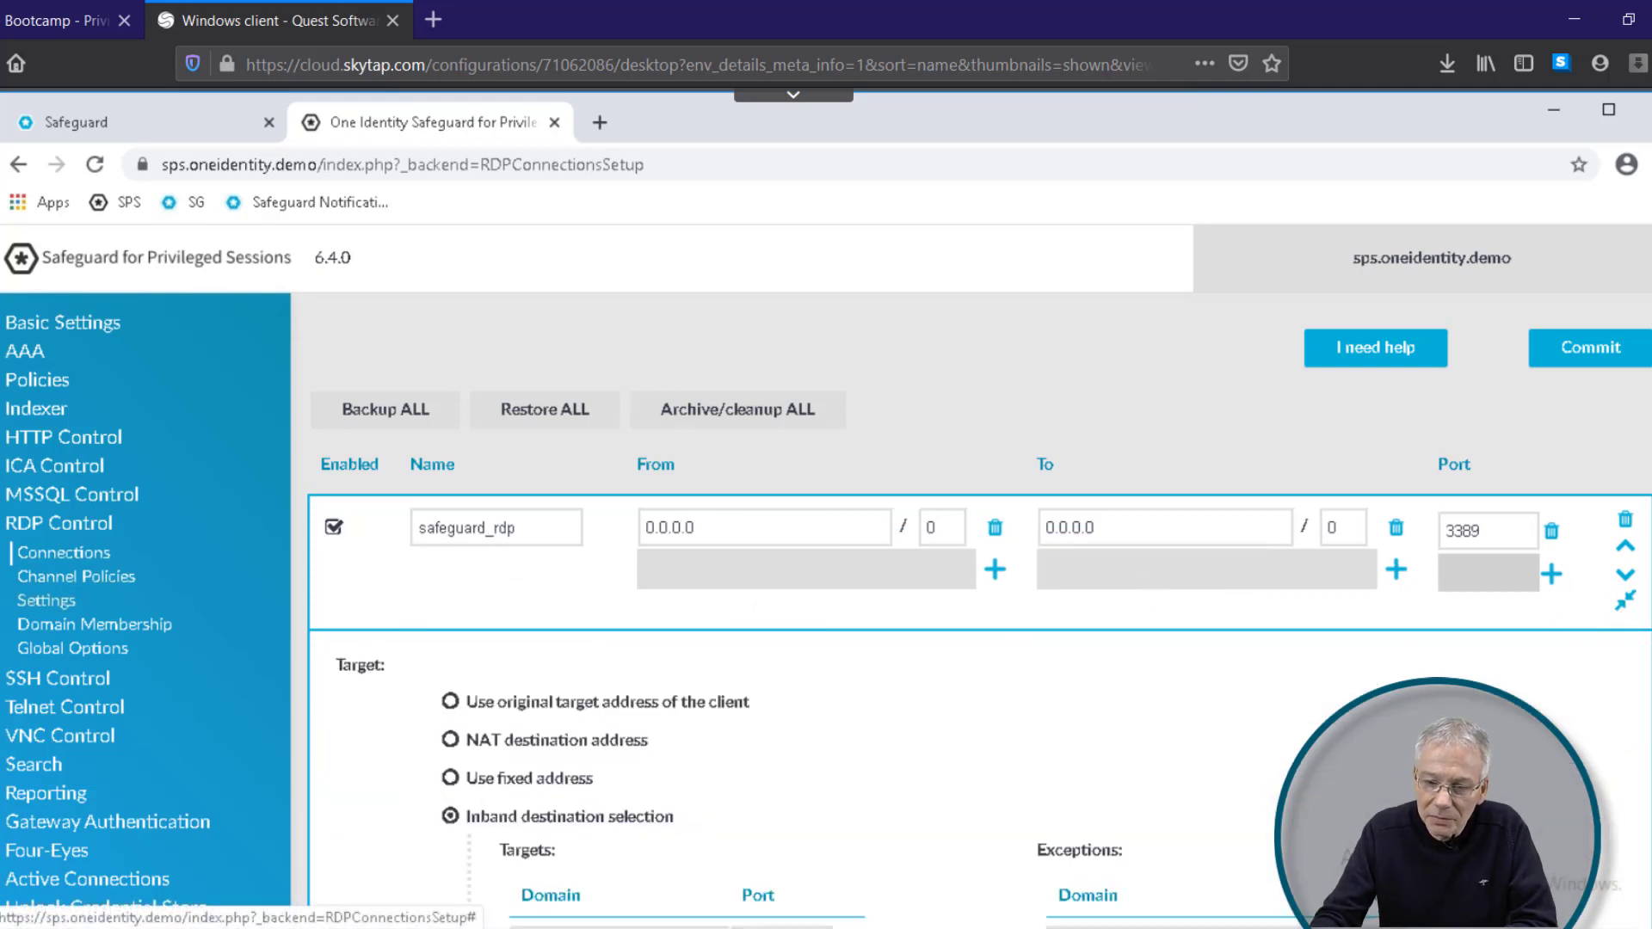
pyautogui.scroll(-10, 972, 577)
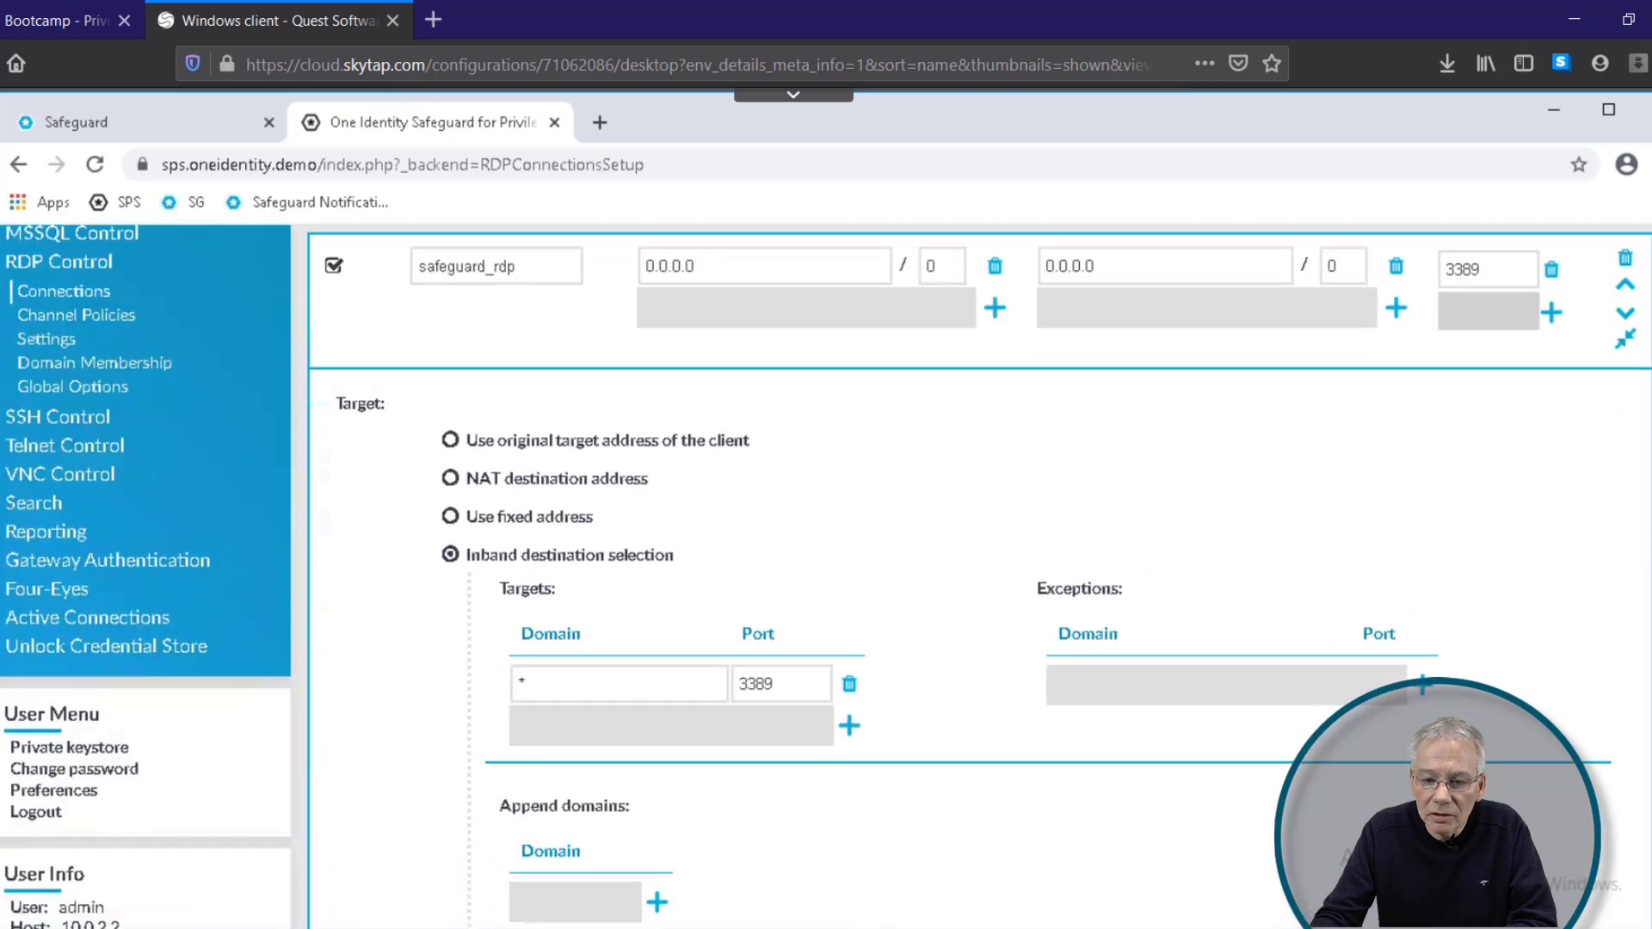
pyautogui.scroll(-15, 1644, 731)
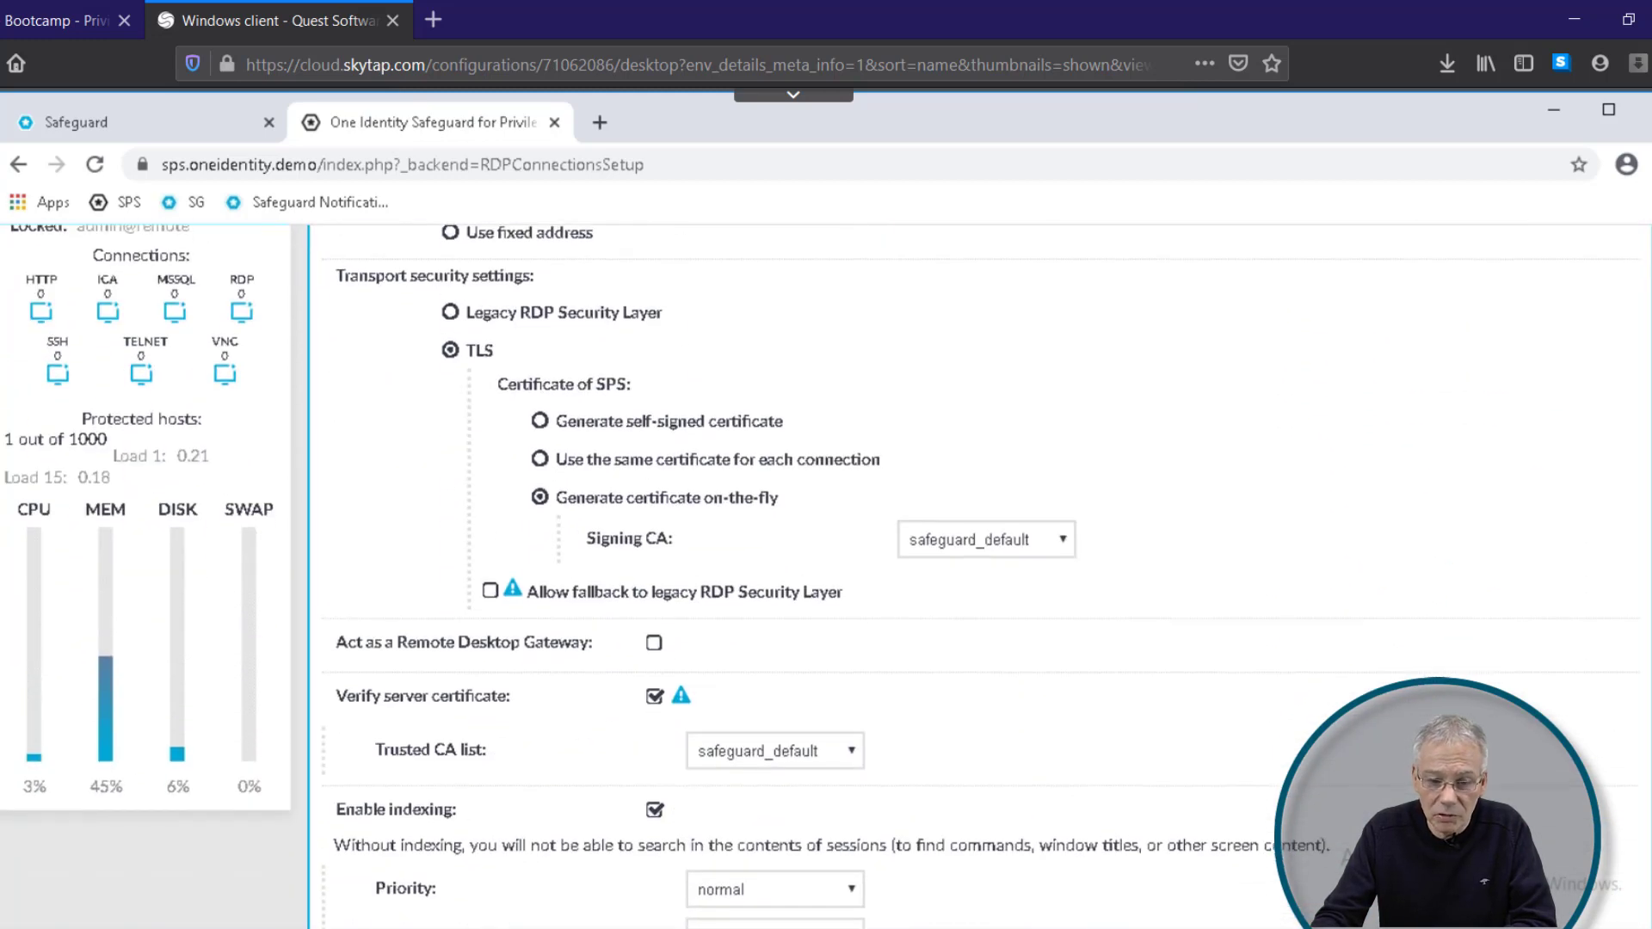
pyautogui.scroll(3, 1644, 745)
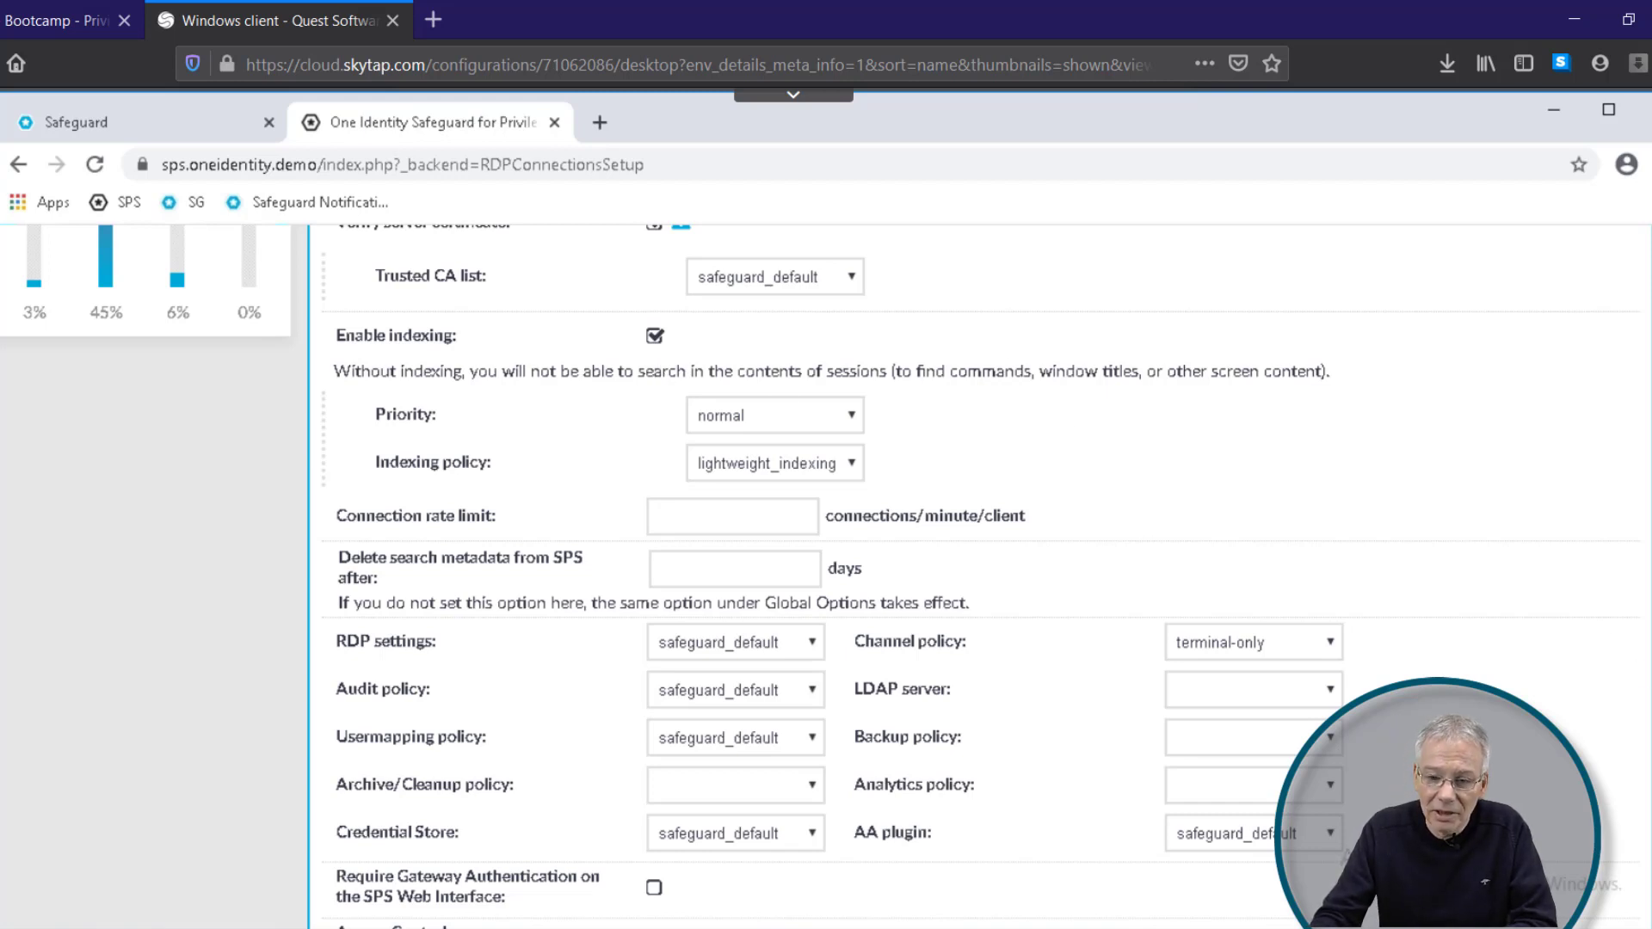
pyautogui.scroll(-3, 1305, 610)
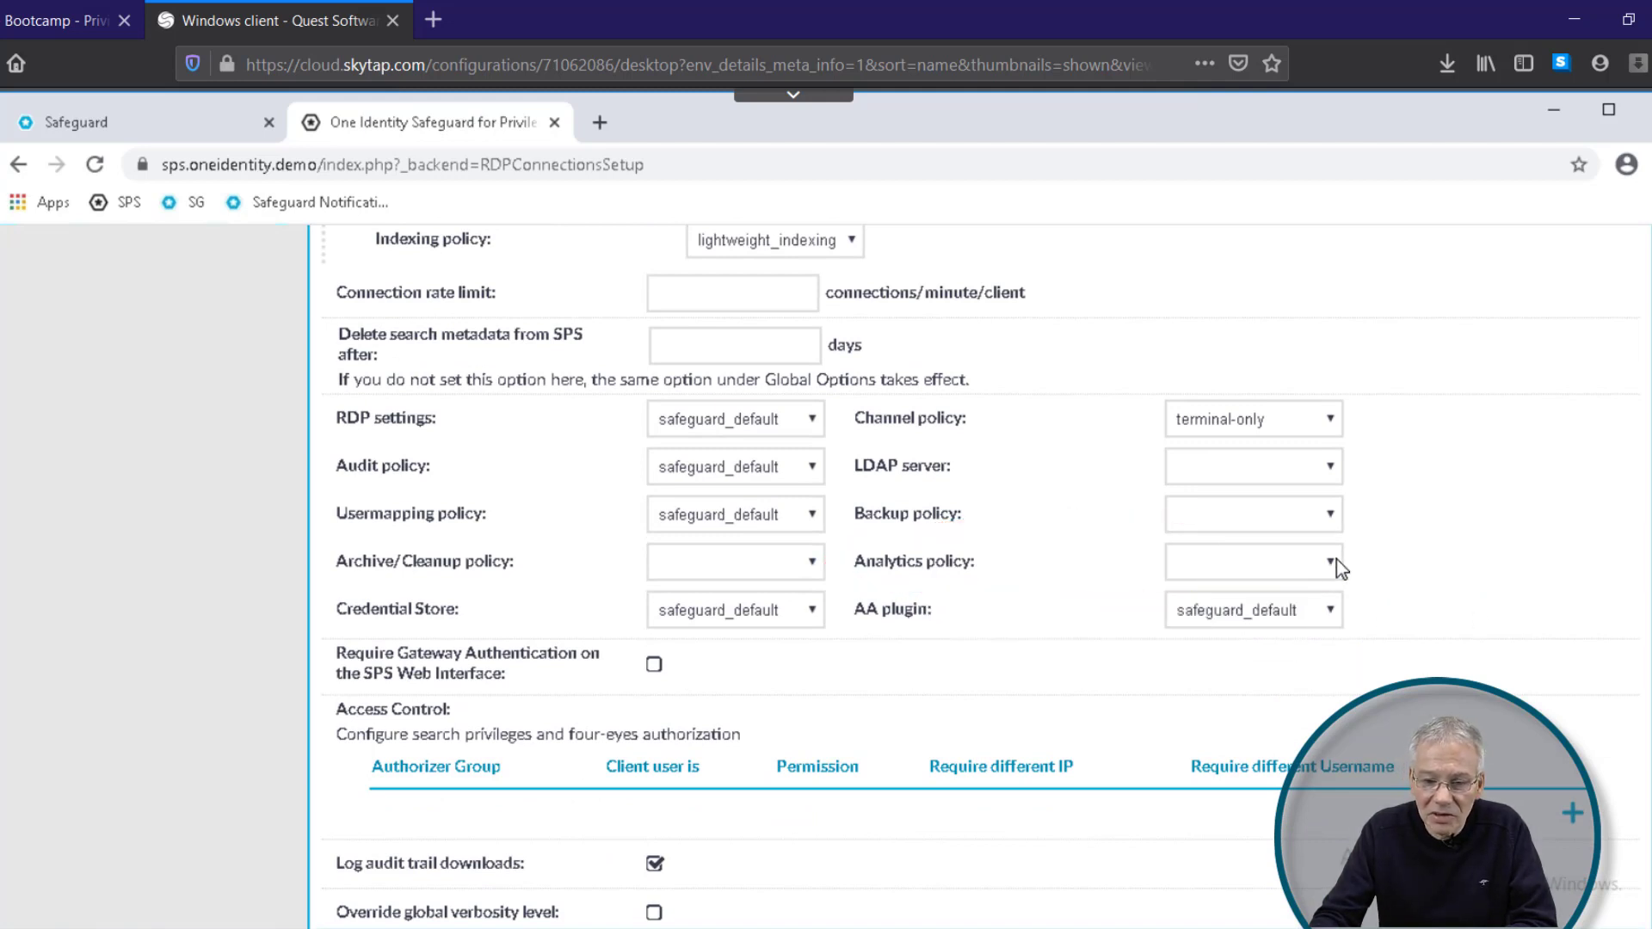
# Step: Set the safeguard_rdp connection's Analytics policy to 'default' and commit the change
pyautogui.moveTo(1341, 571)
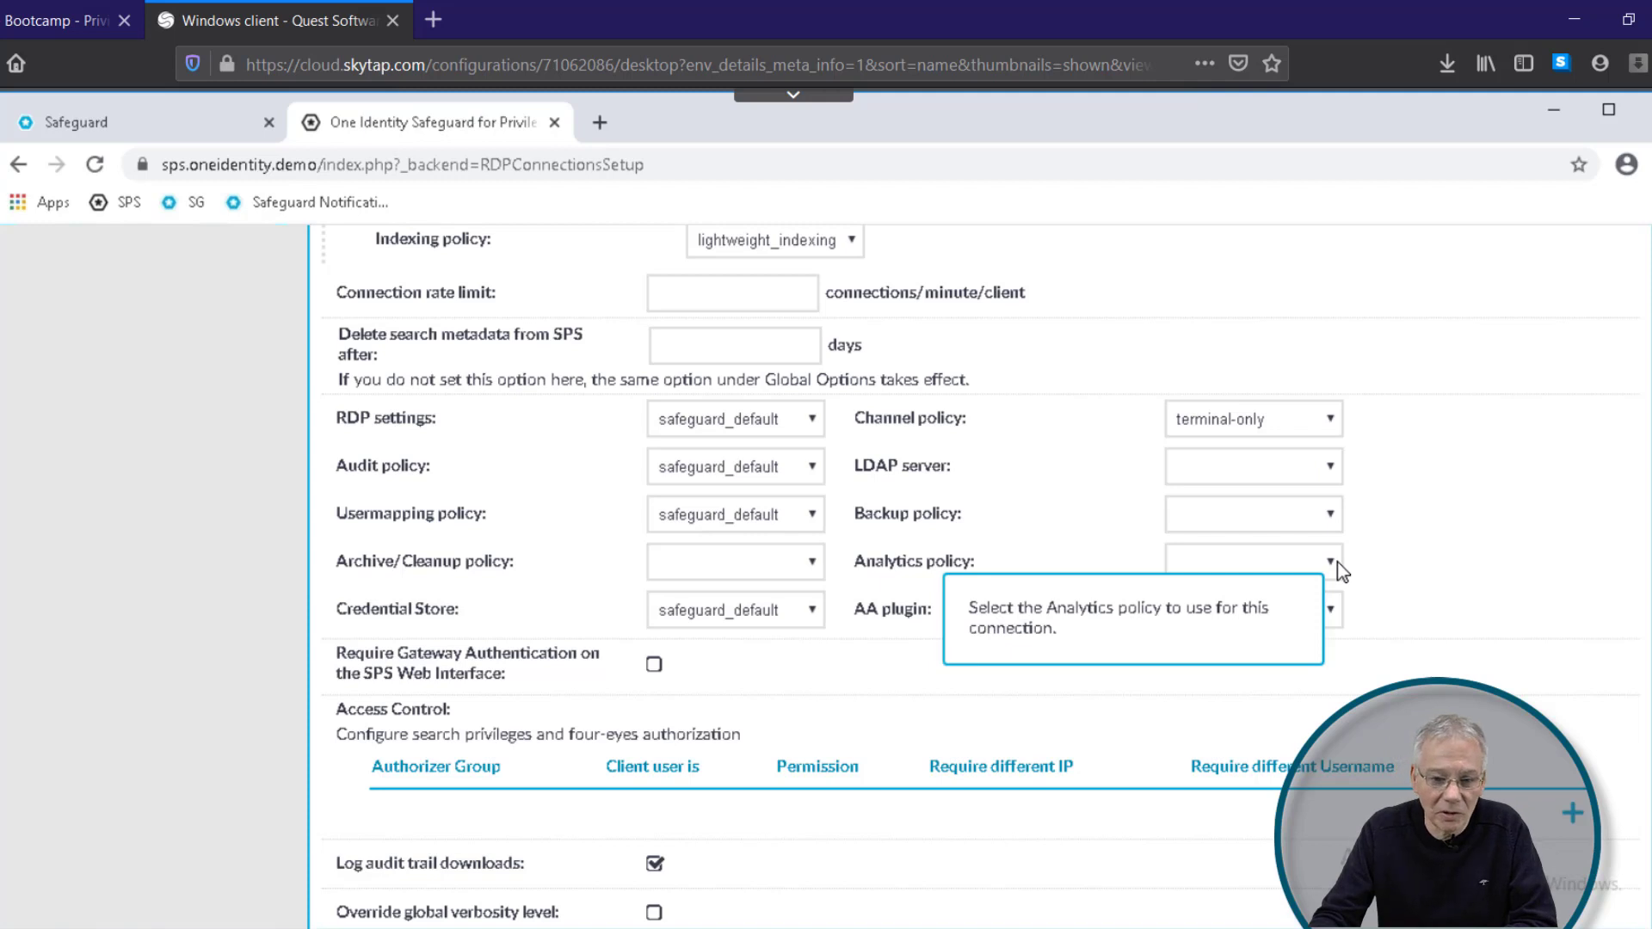
pyautogui.click(1330, 563)
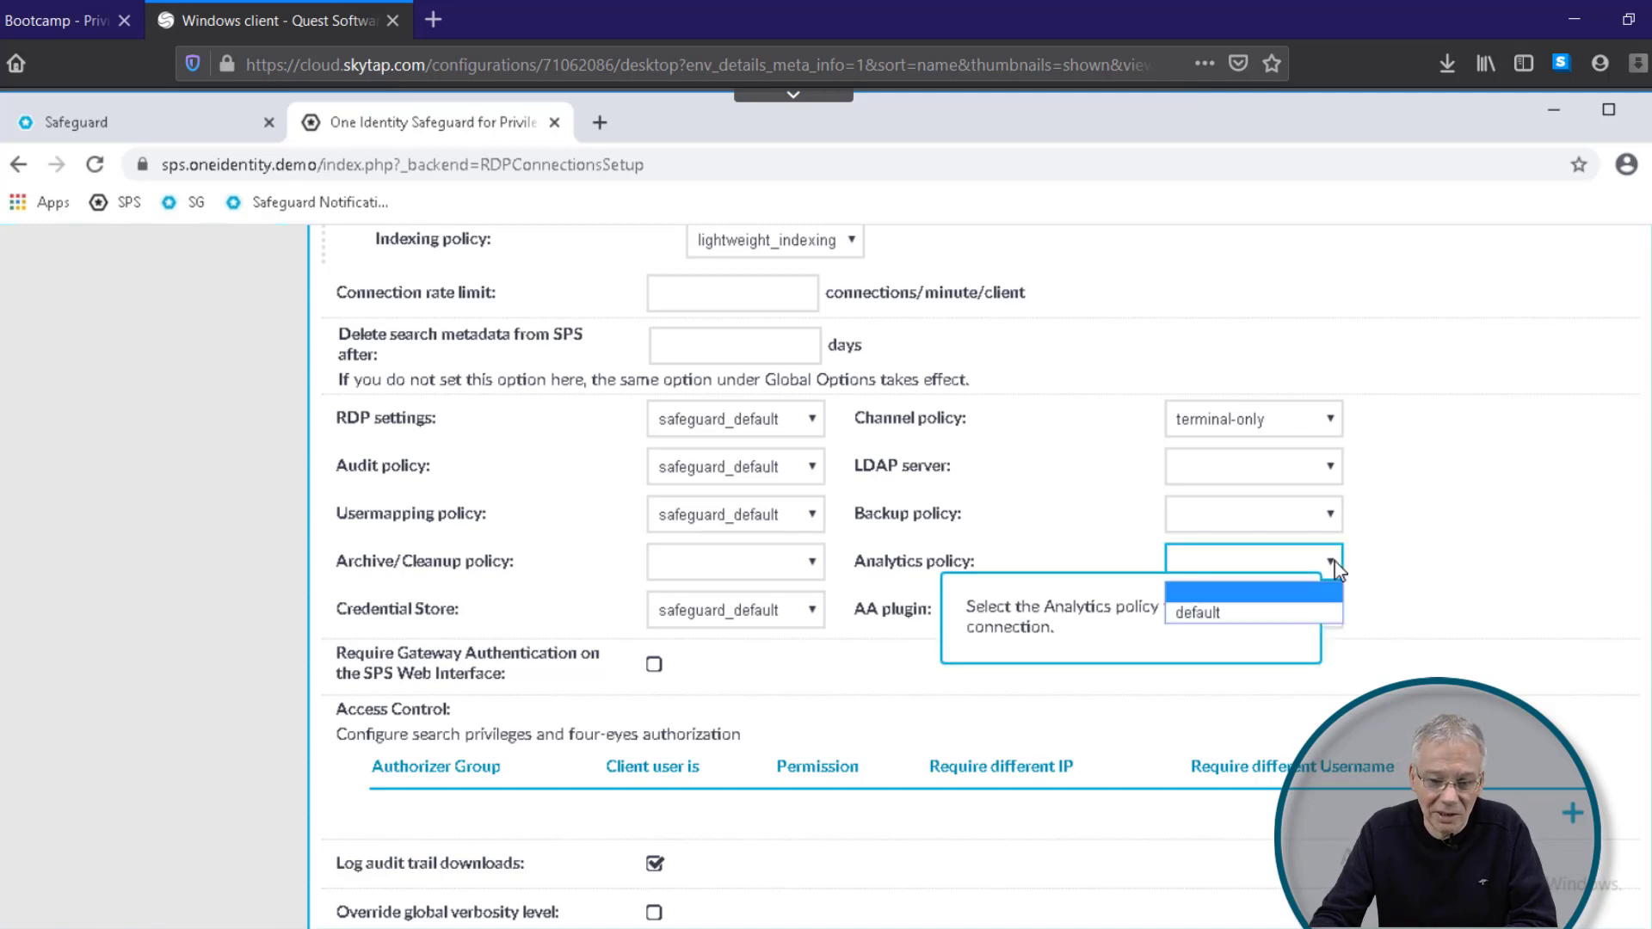
pyautogui.click(1264, 614)
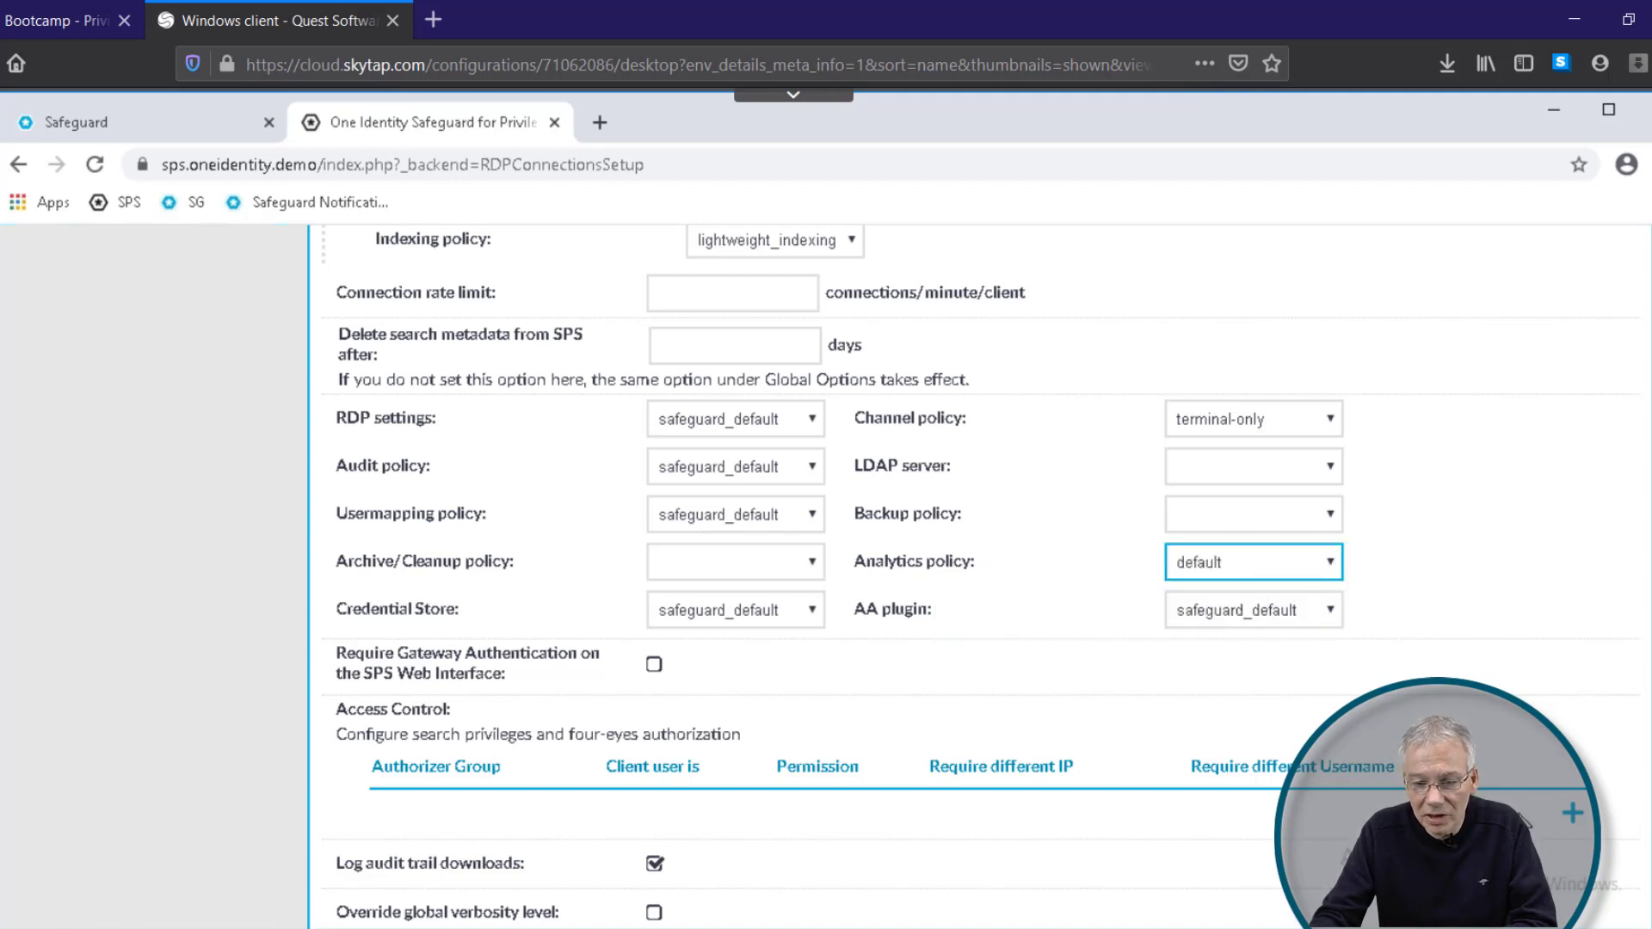
pyautogui.scroll(15, 1642, 328)
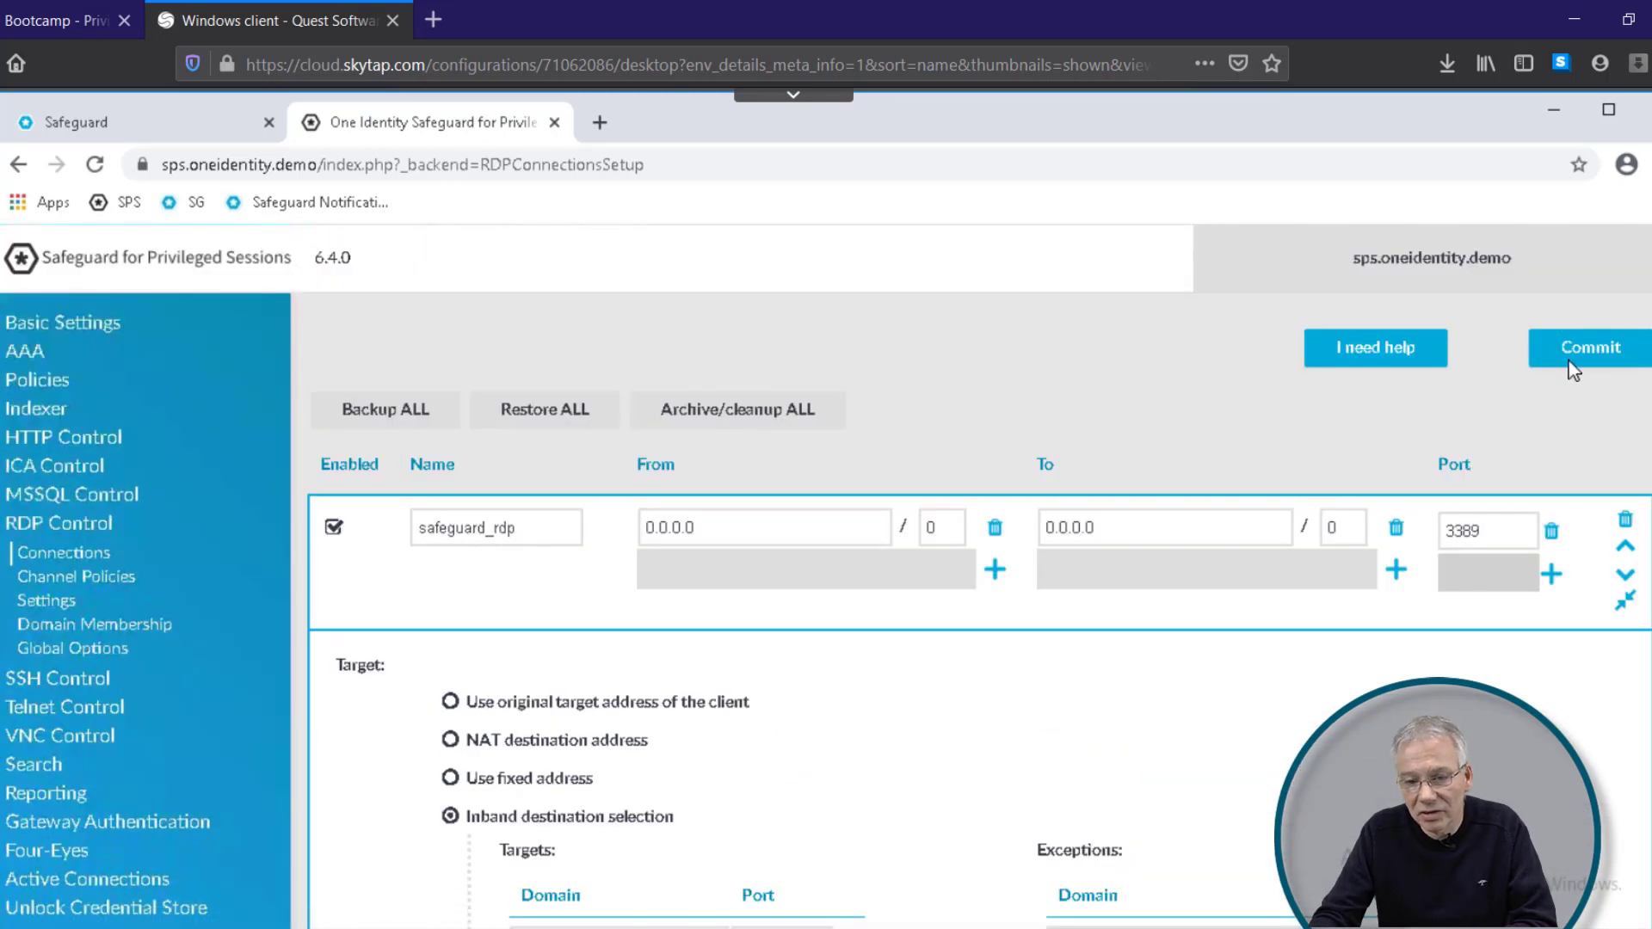
pyautogui.click(1576, 361)
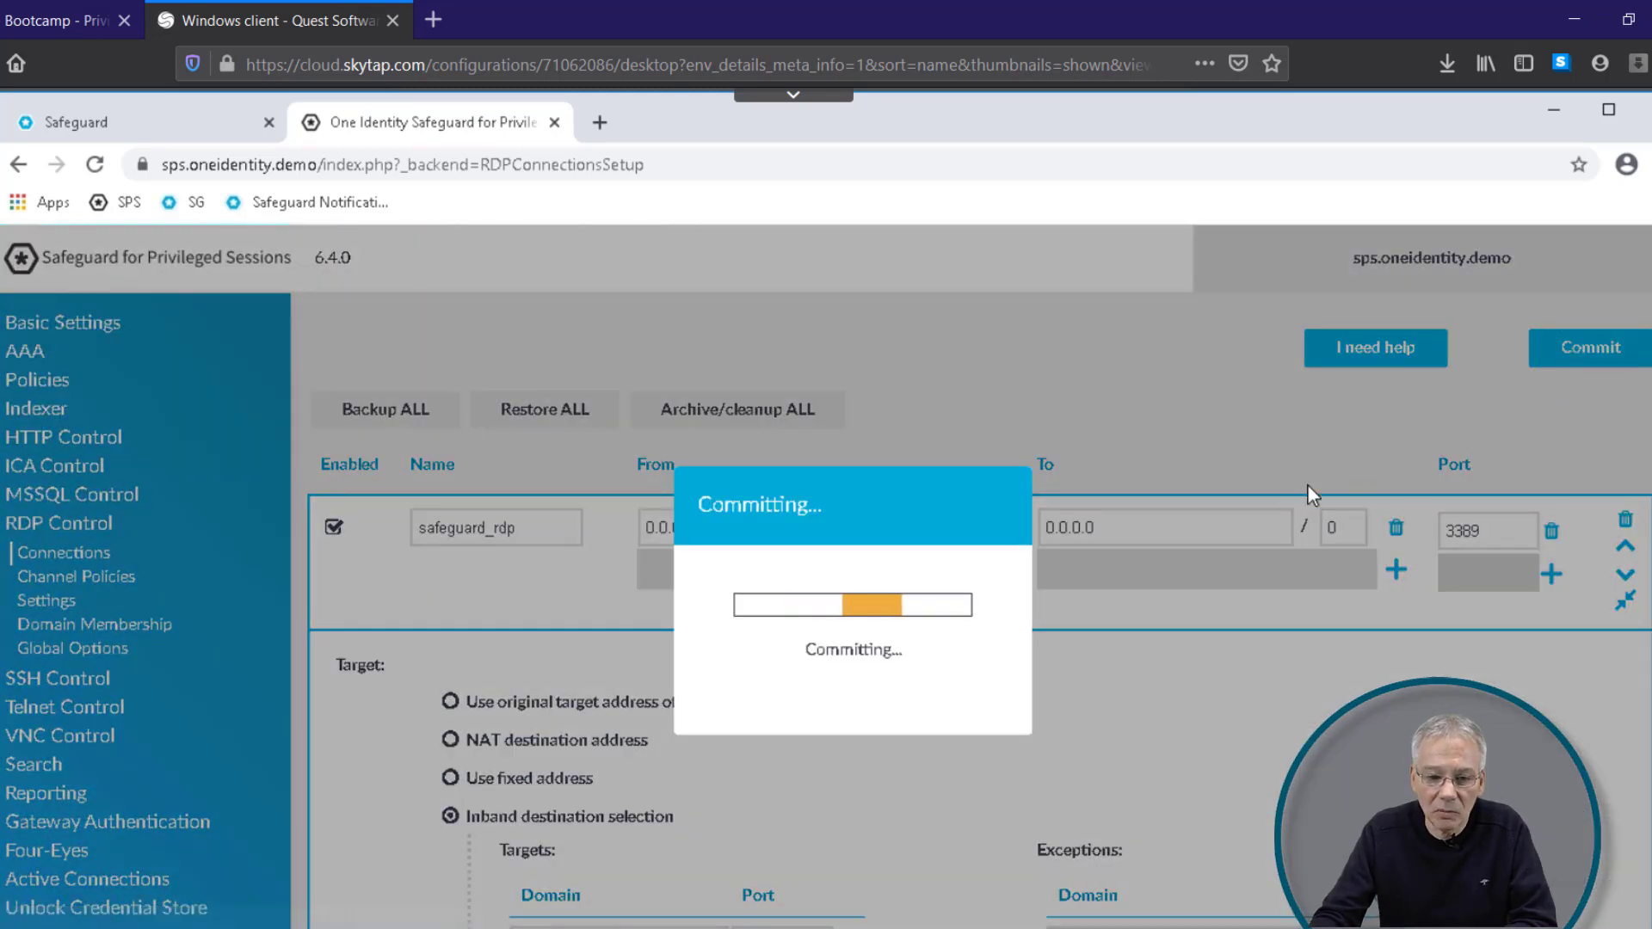
pyautogui.click(850, 651)
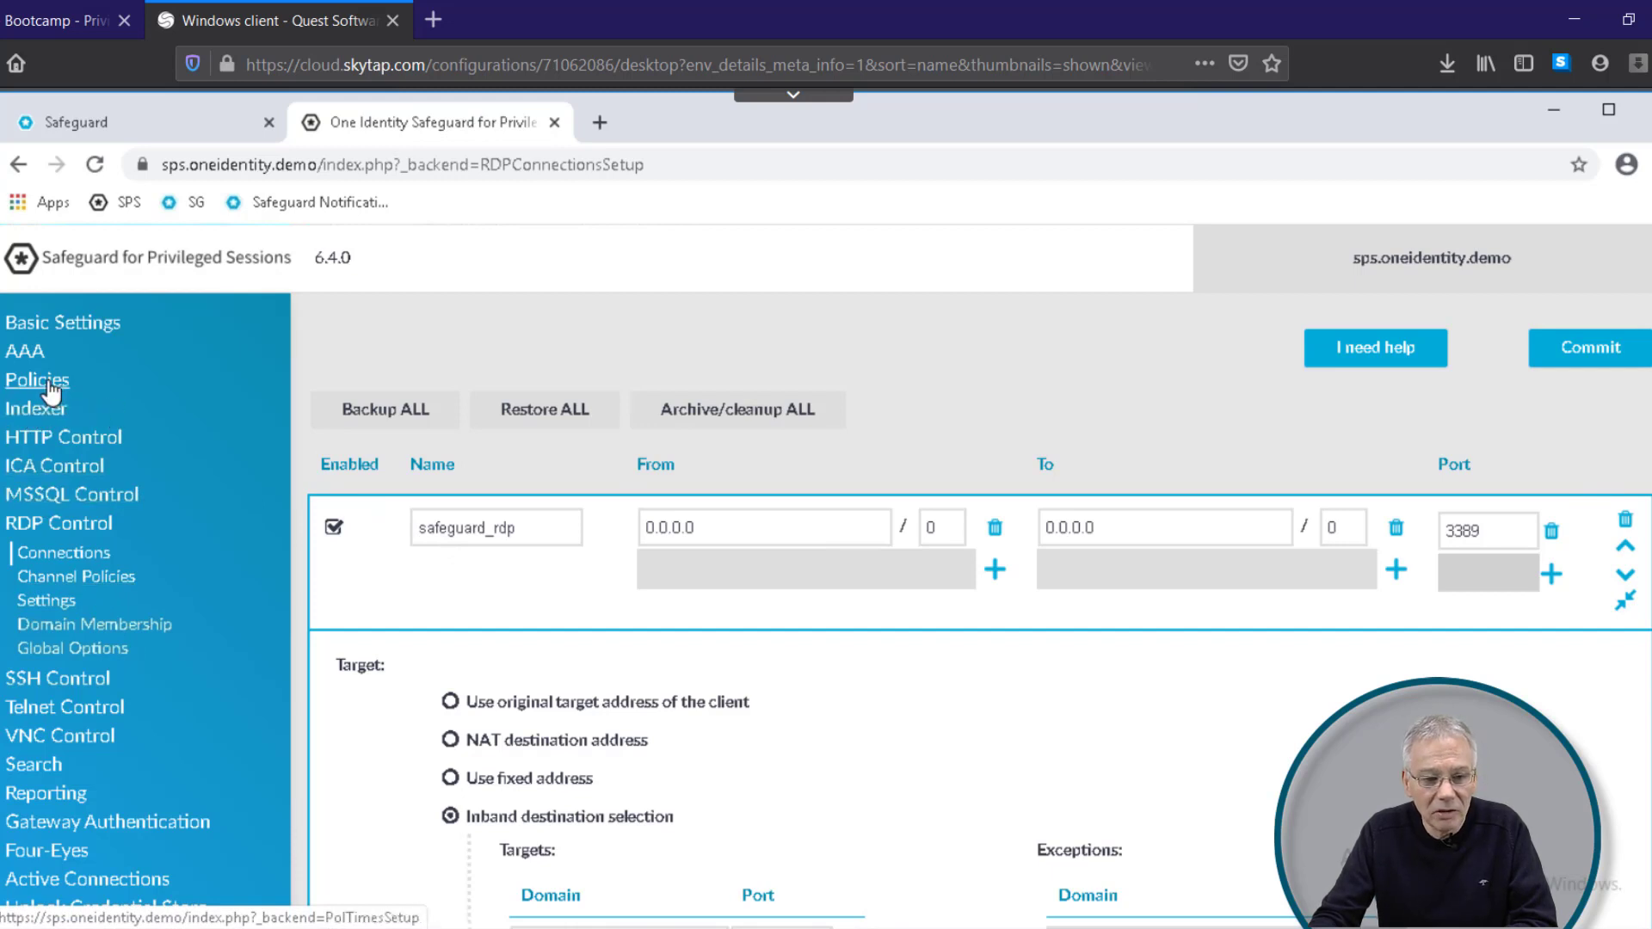
# Step: Expand the 'default' policy under Policies > Analytics Policies to review its Trust and Use settings
pyautogui.click(52, 387)
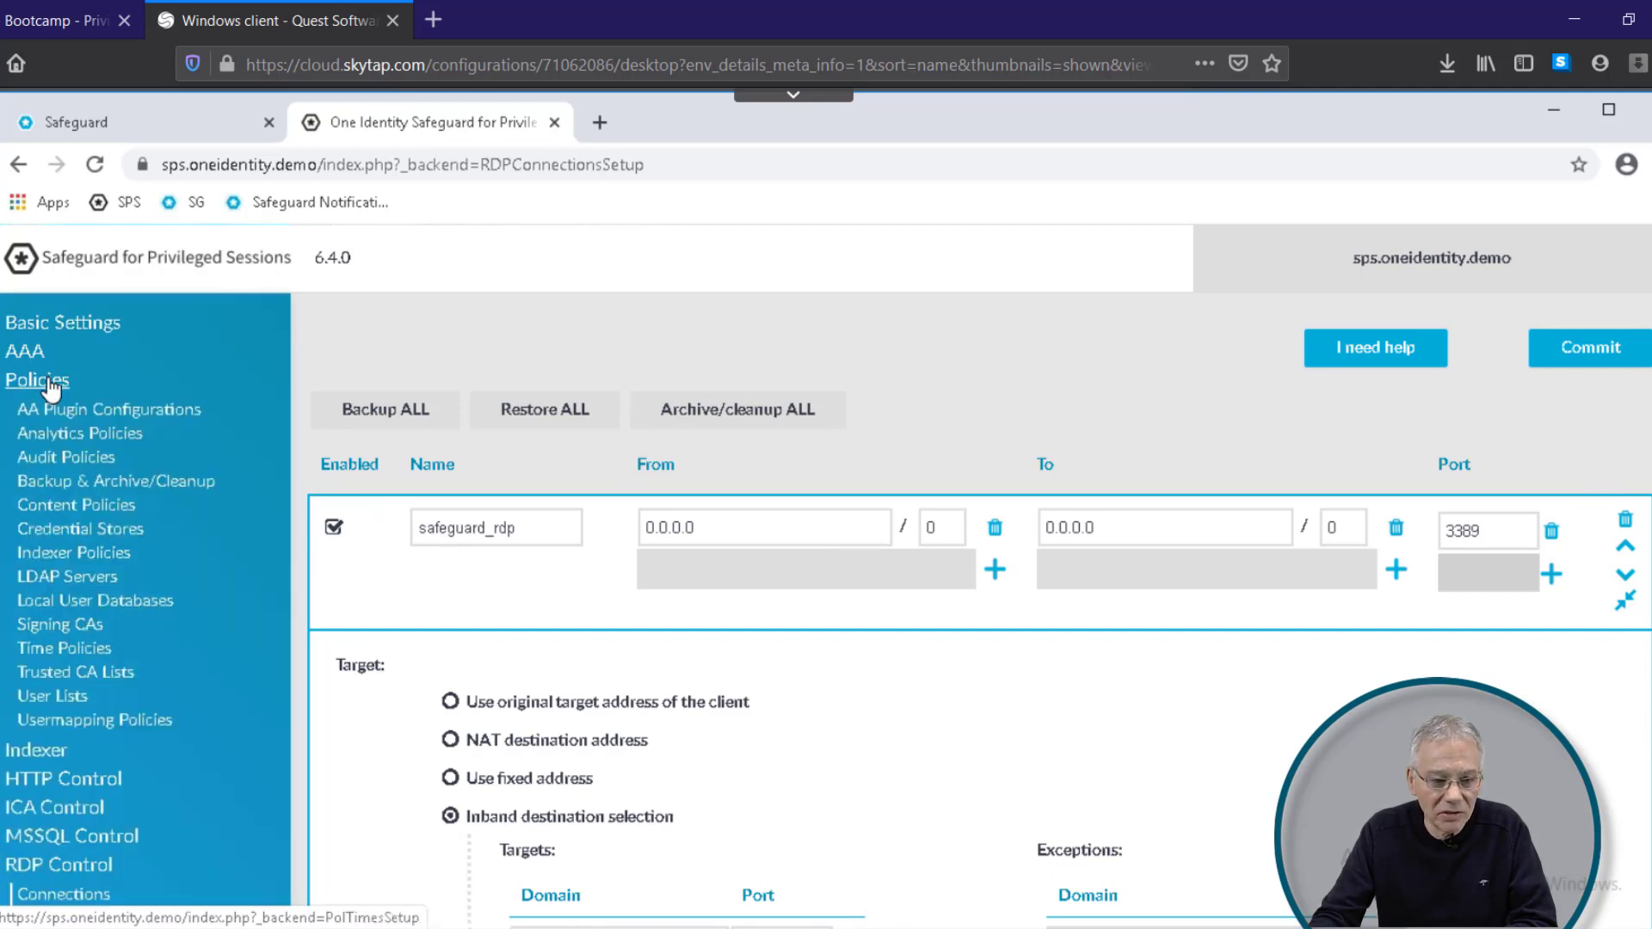
pyautogui.click(76, 441)
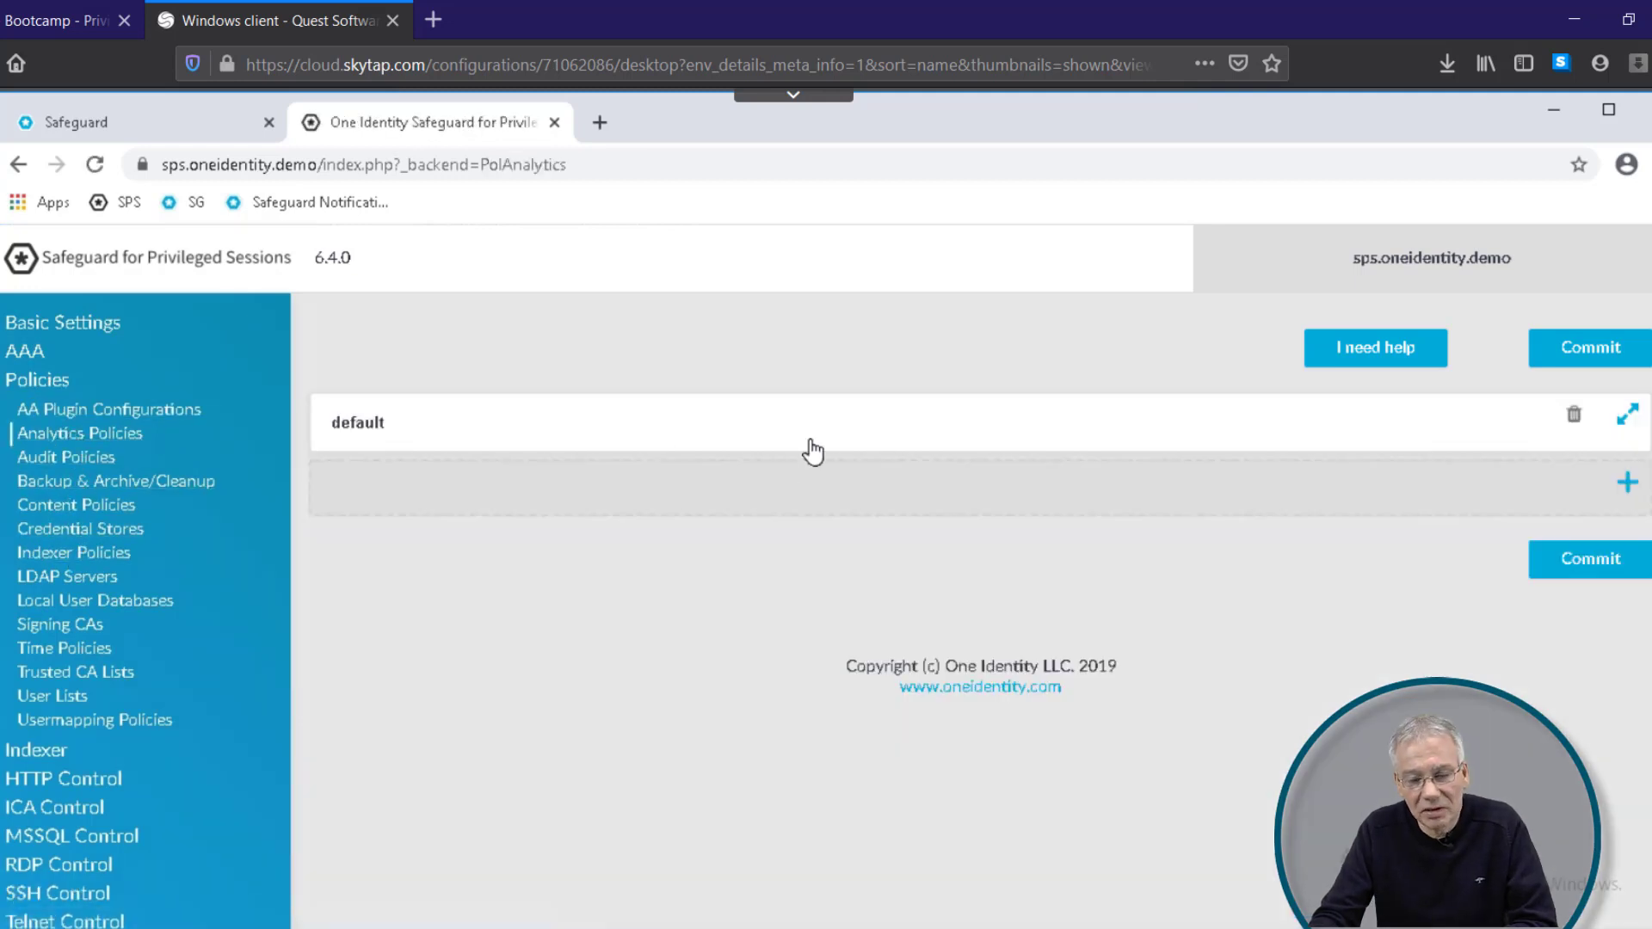
pyautogui.click(1627, 415)
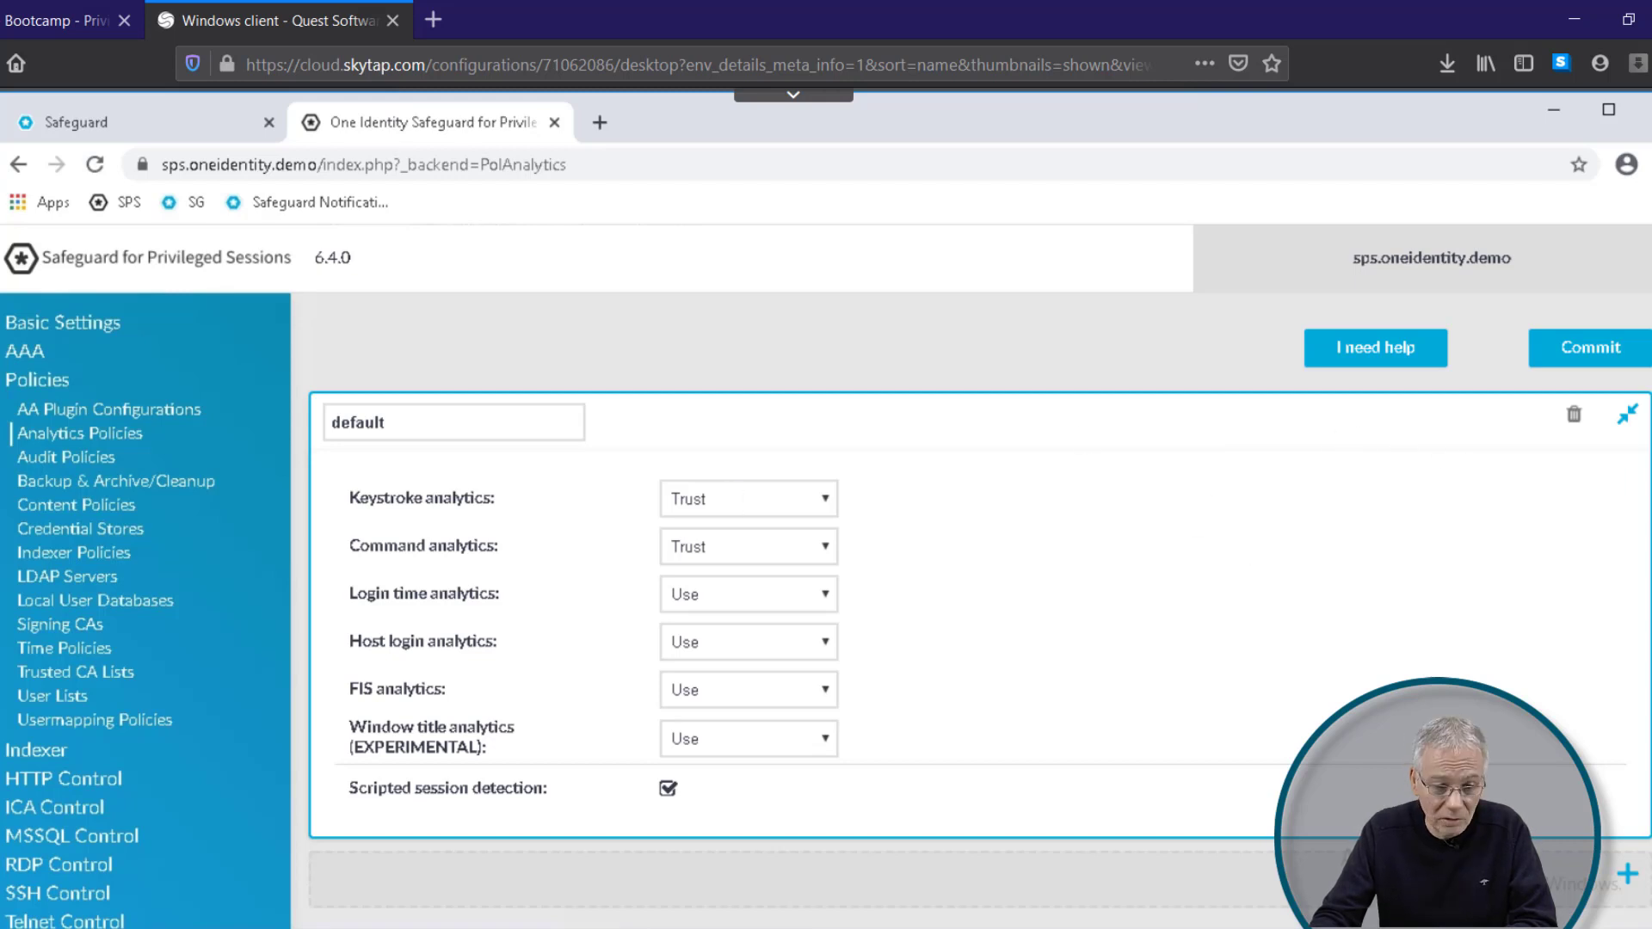
# Step: Set aside the Remote Desktop Connection dialog and download the Domain Controller request's RDP file
pyautogui.moveTo(284, 925)
pyautogui.click(323, 861)
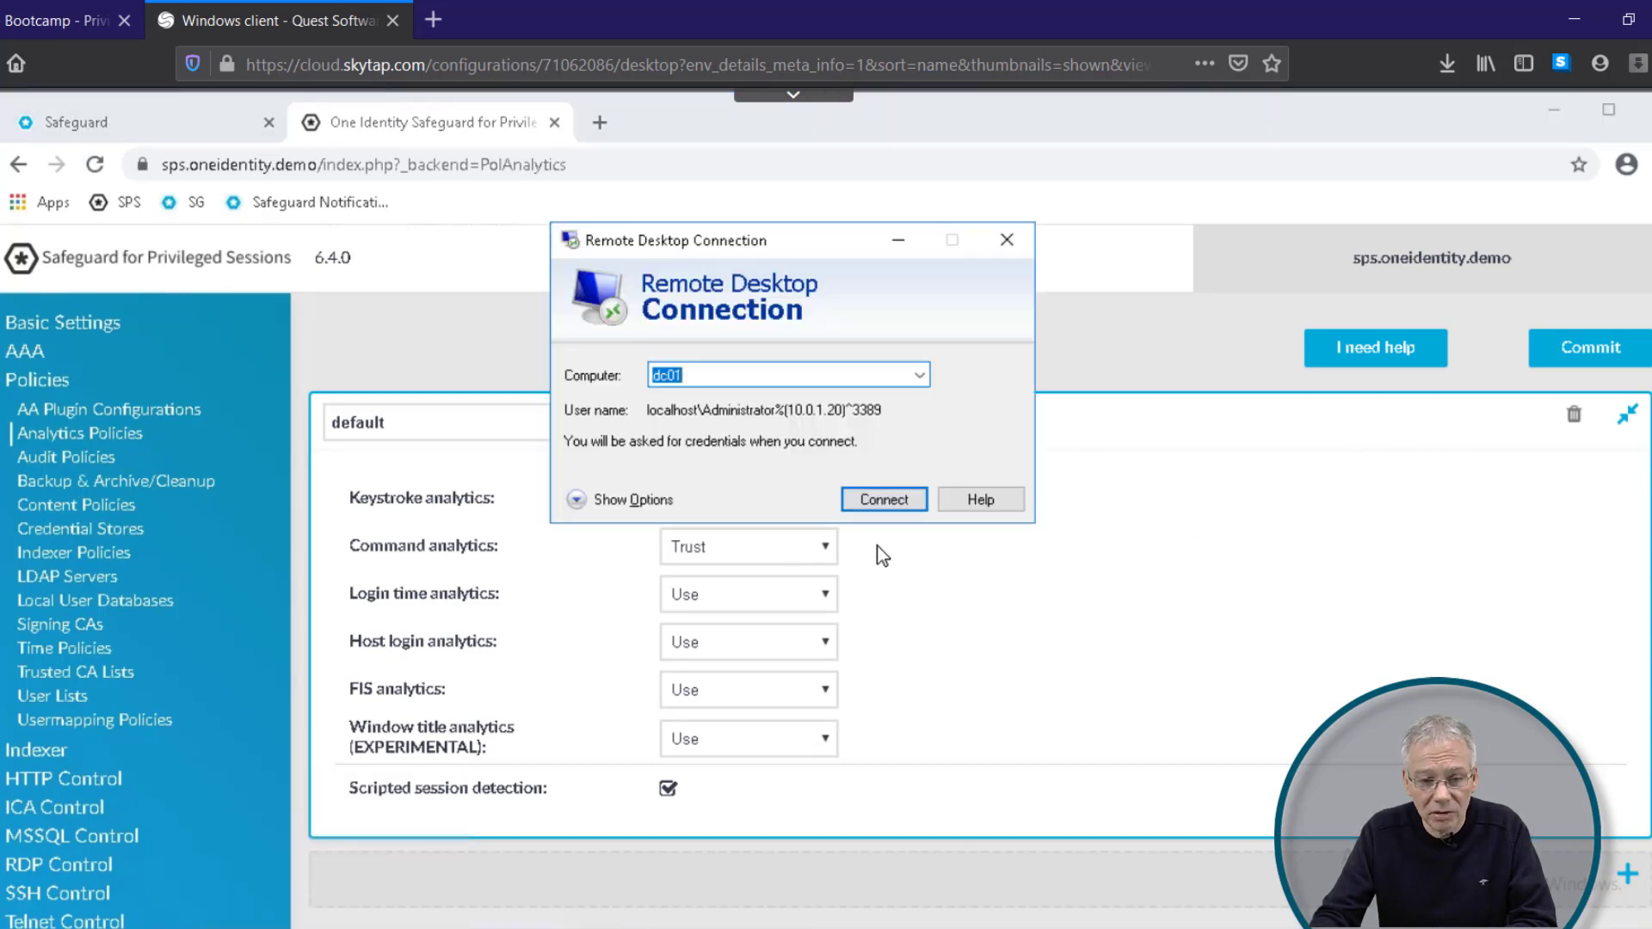
pyautogui.click(887, 241)
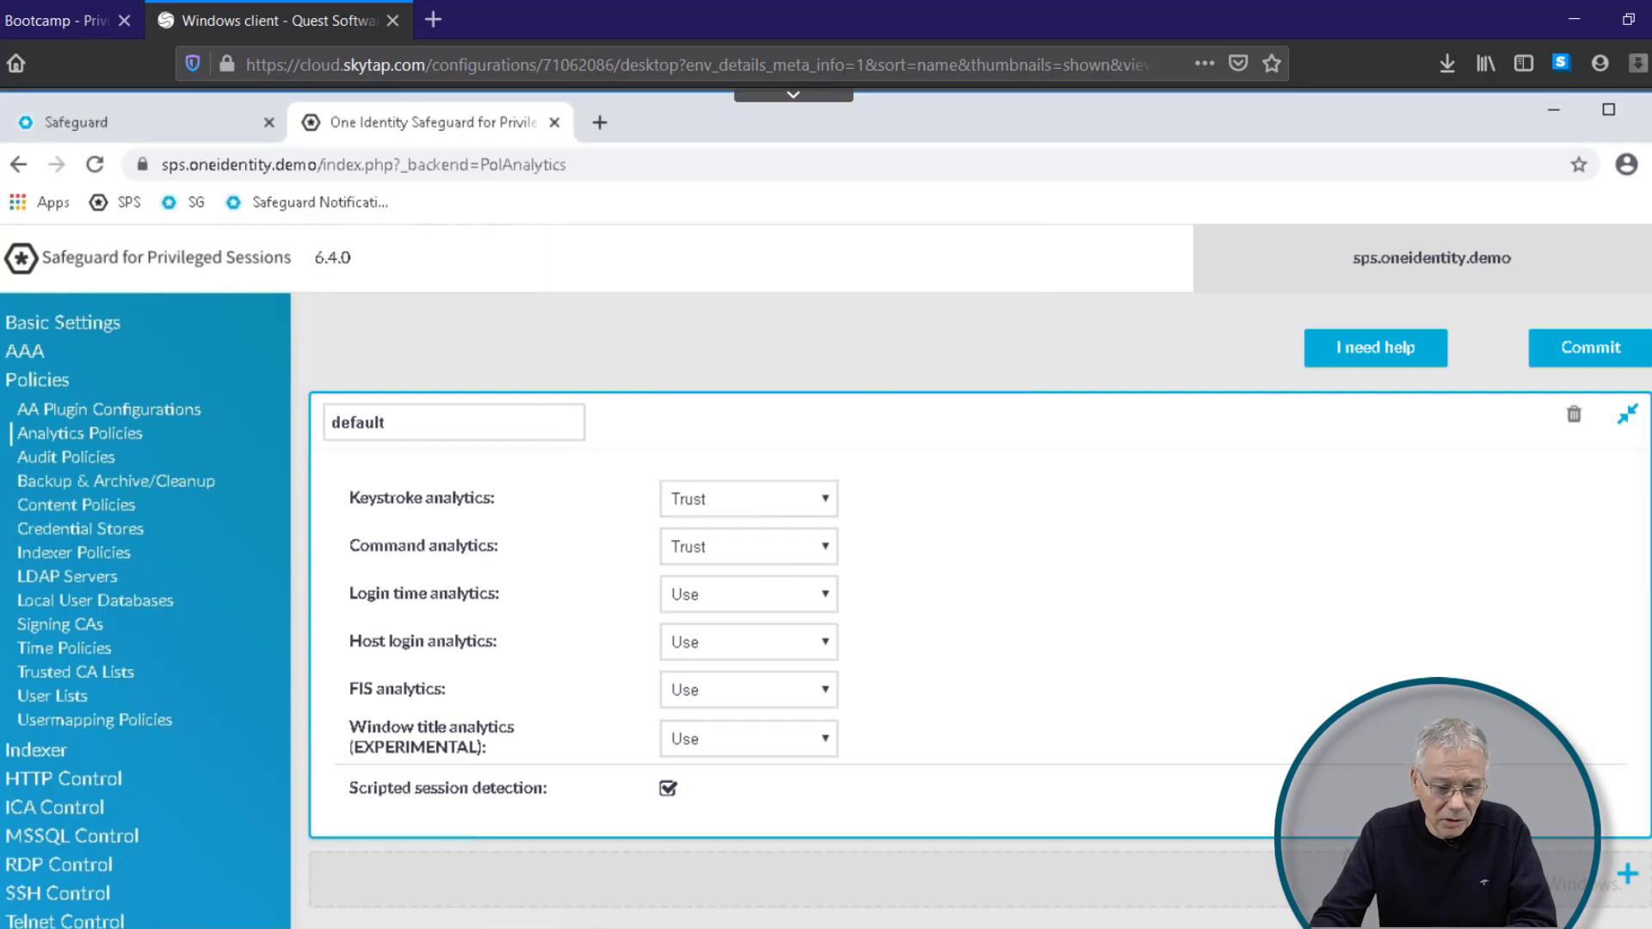
pyautogui.click(160, 131)
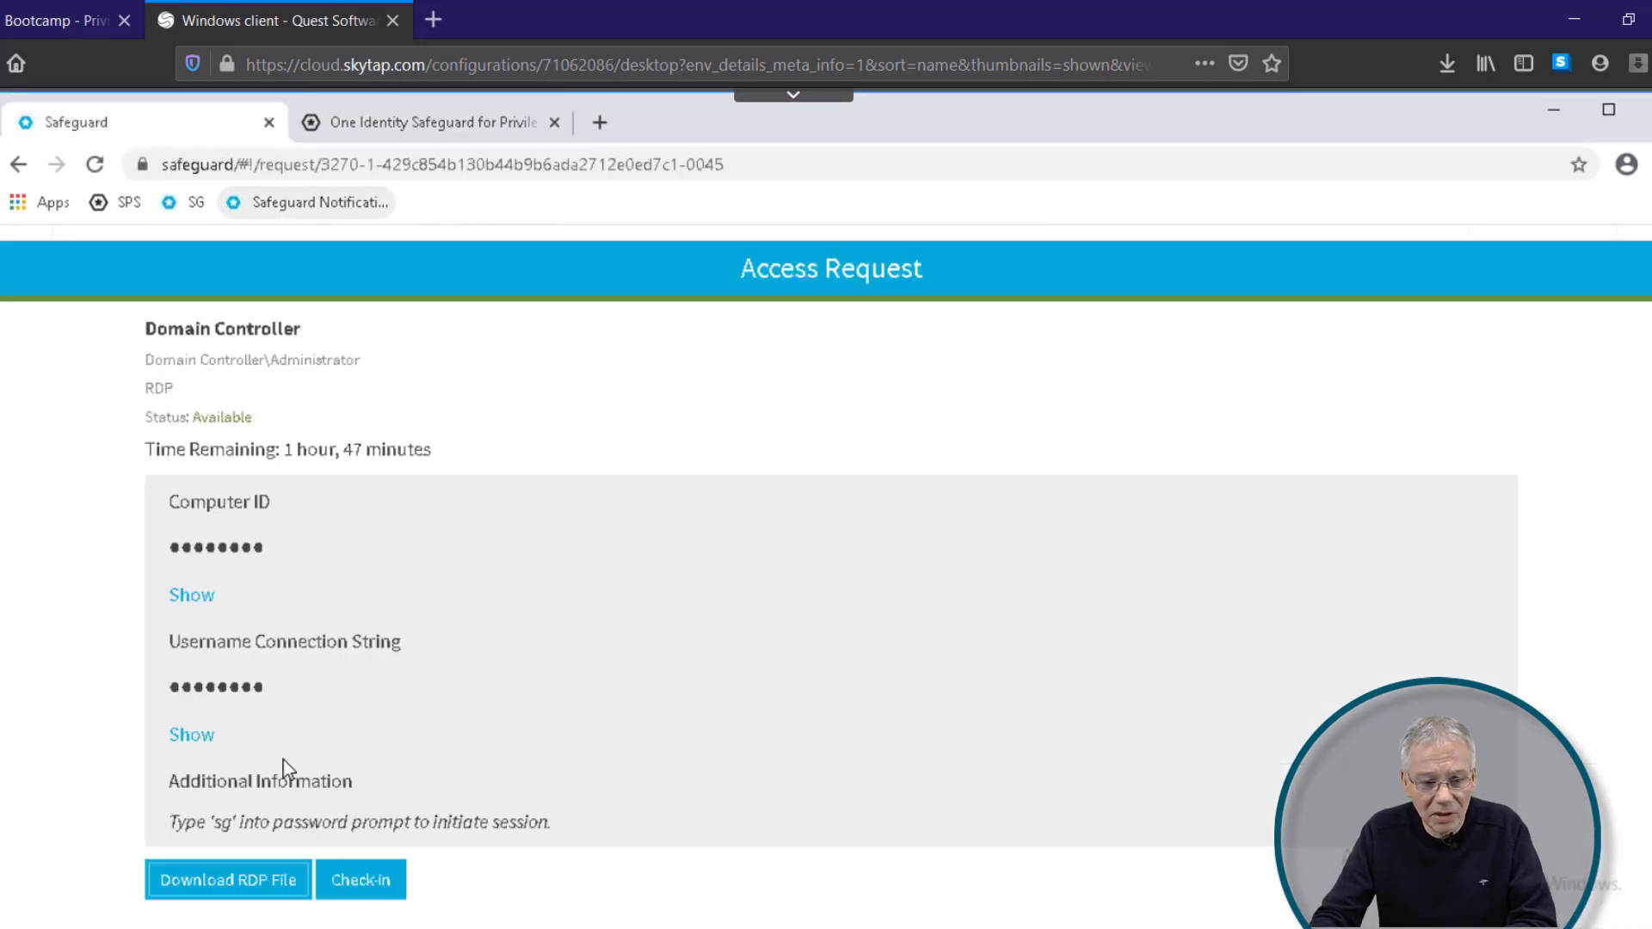
pyautogui.click(263, 893)
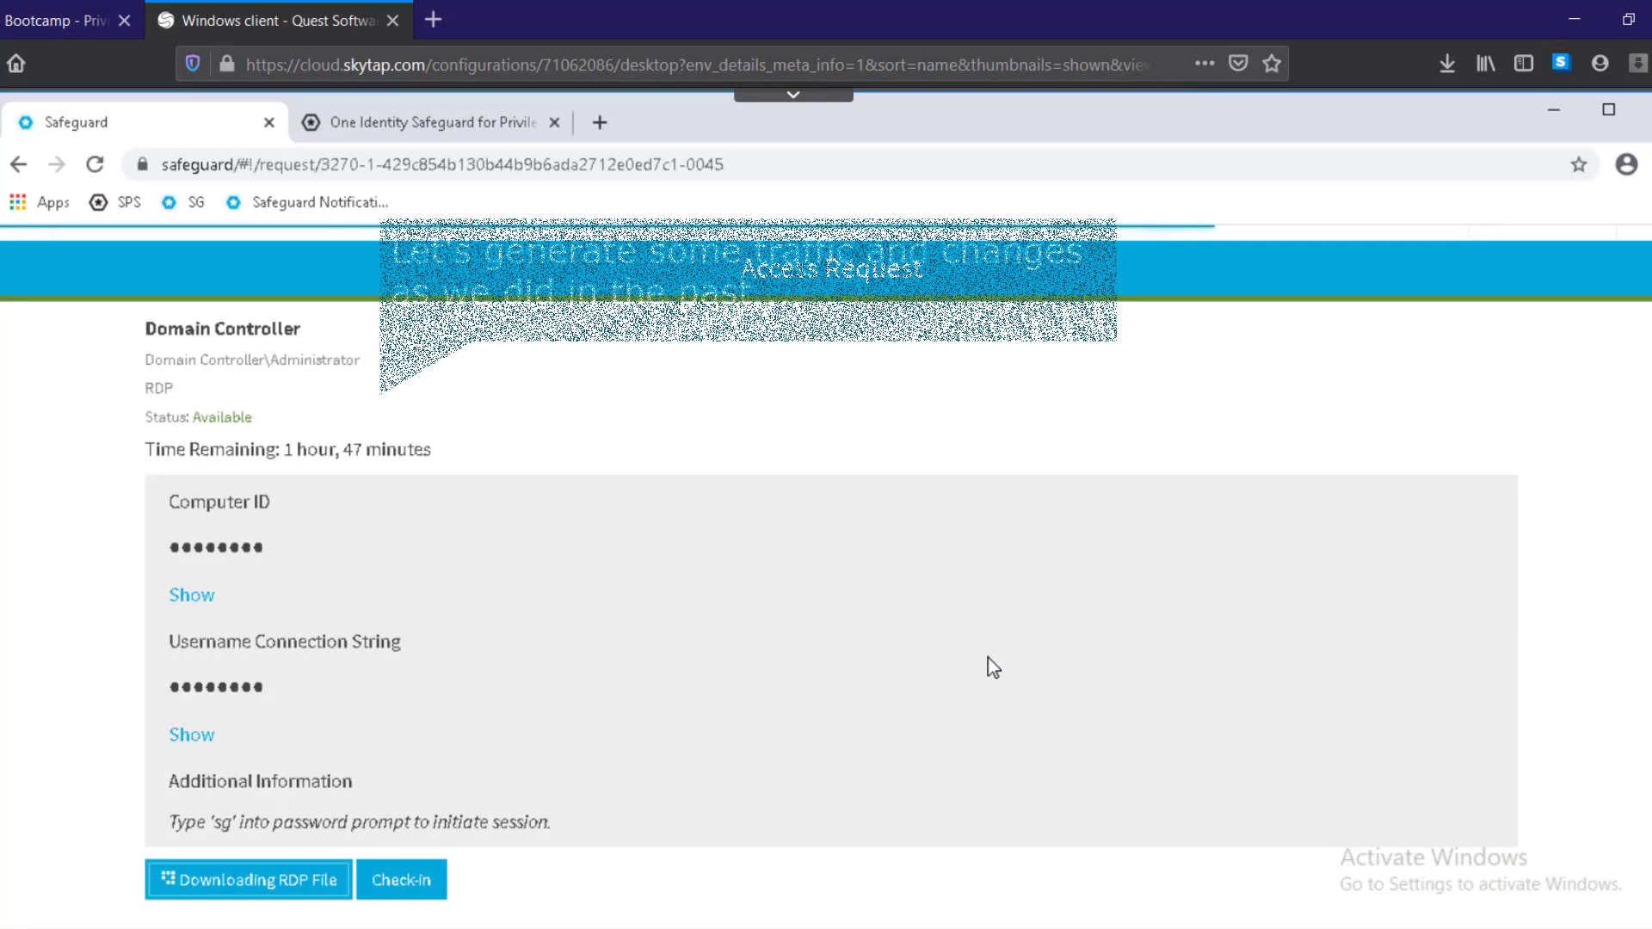
# Step: Connect to the domain controller with the downloaded RDP file and the session password
pyautogui.click(53, 902)
pyautogui.write('sg')
pyautogui.click(715, 738)
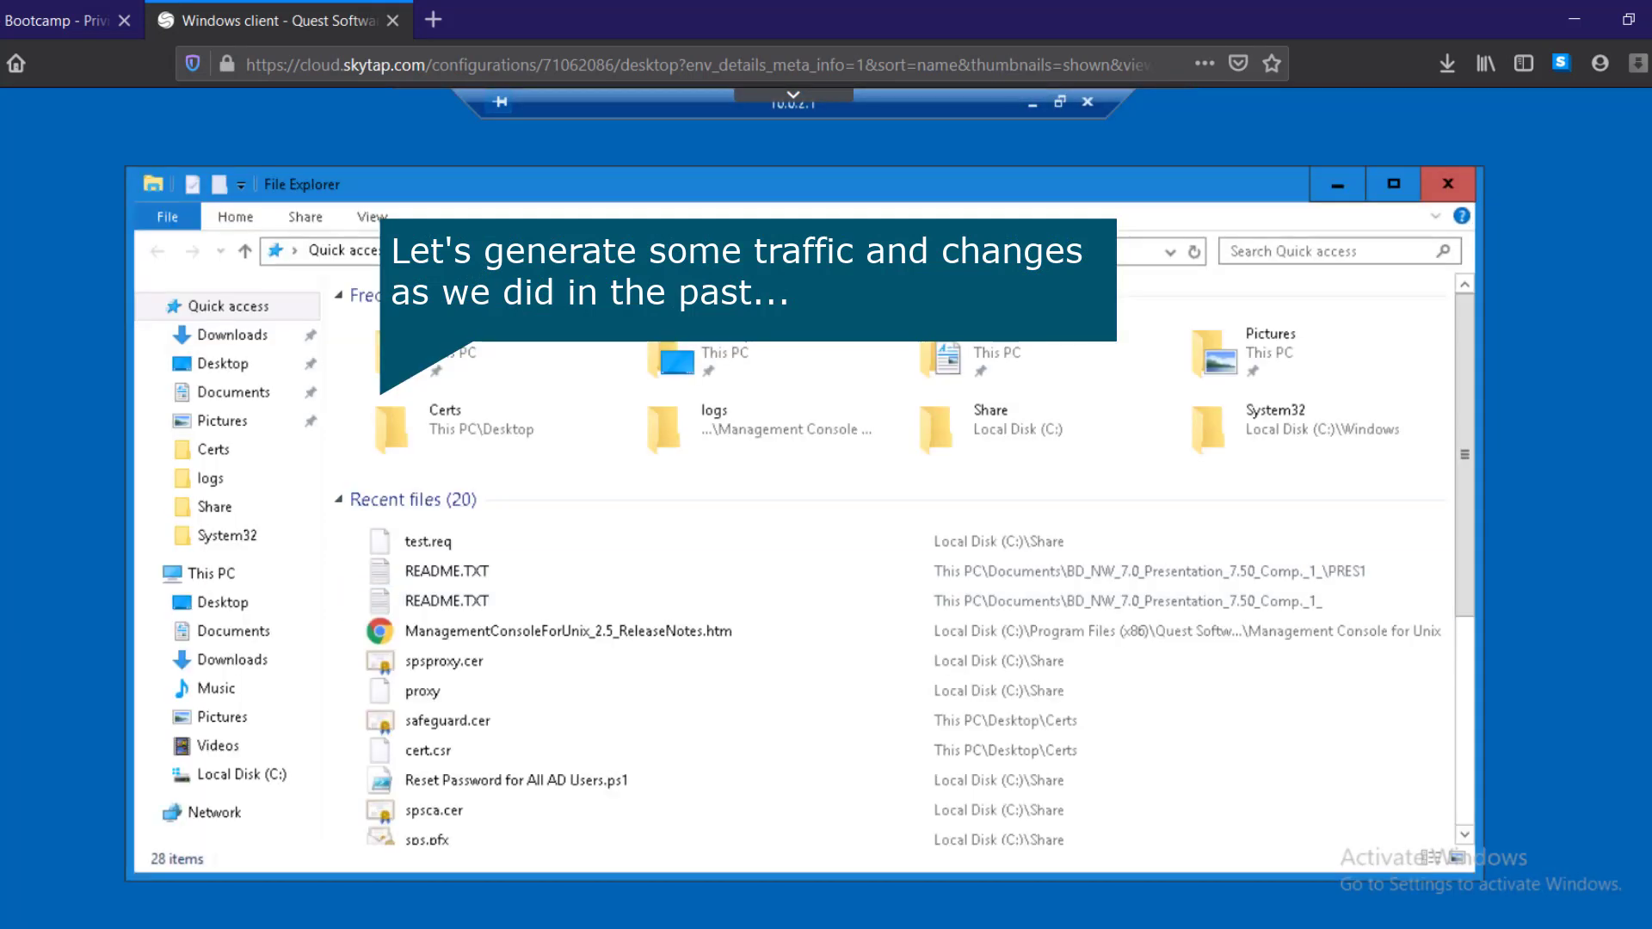
# Step: Run 'assign a: c:', 'df', 'del *.*' and 'ls' in PowerShell, then open the Start menu
pyautogui.write('assign a: c:')
pyautogui.press('Return')
pyautogui.write('df')
pyautogui.press('Return')
pyautogui.write('del *.*')
pyautogui.press('Return')
pyautogui.write('ls')
pyautogui.press('Return')
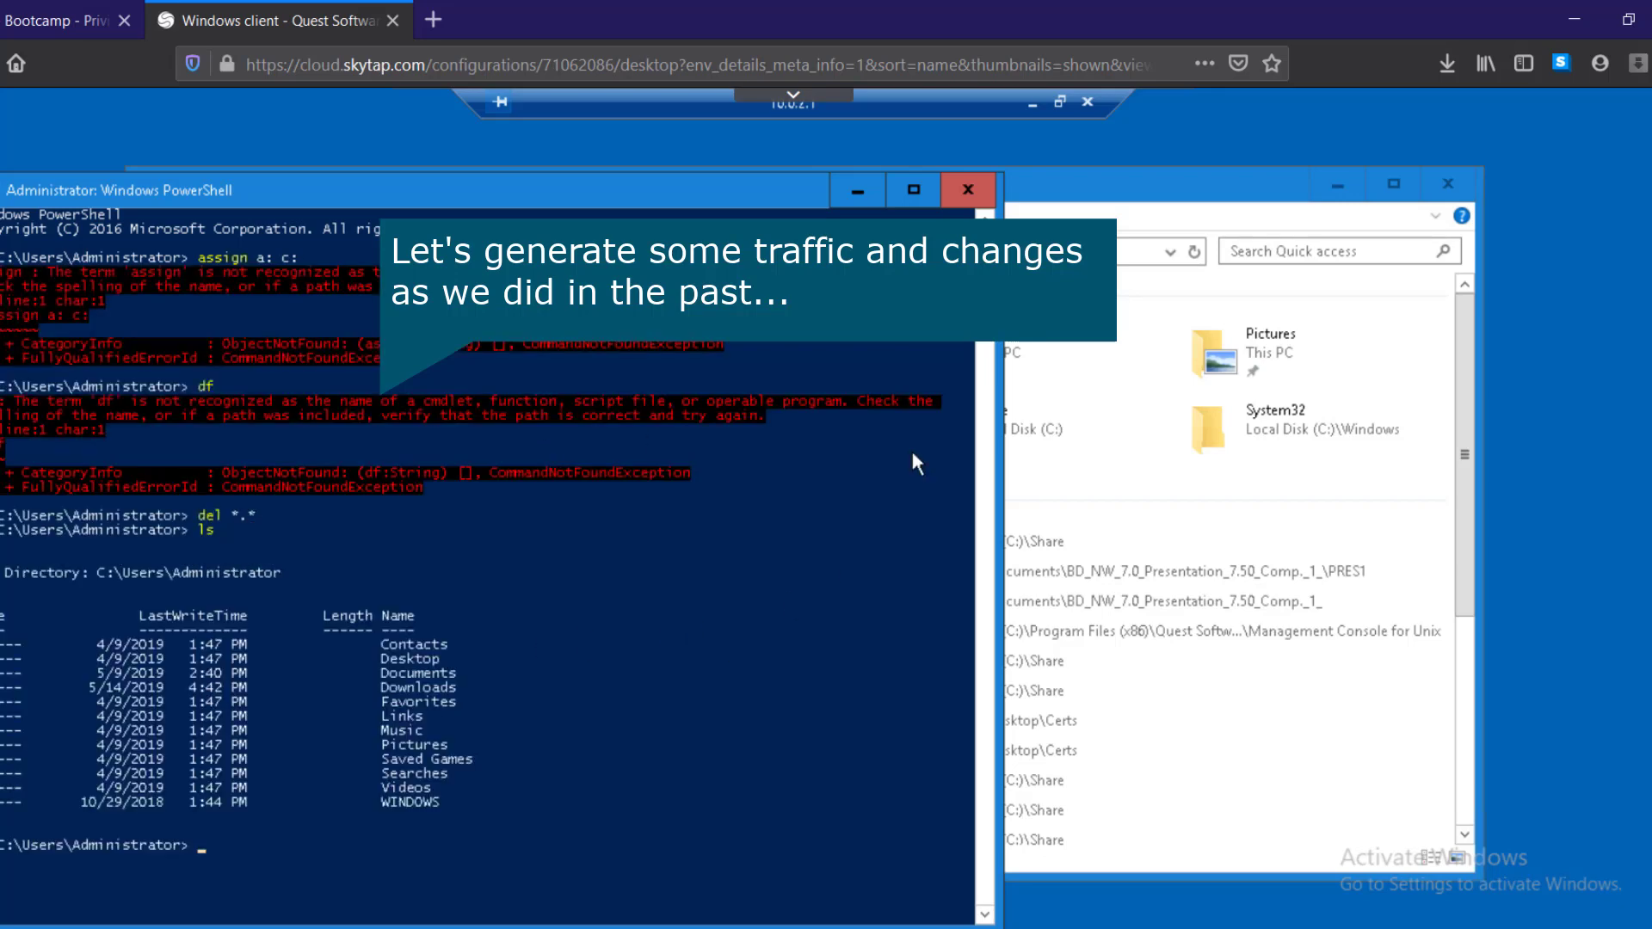
pyautogui.press('super')
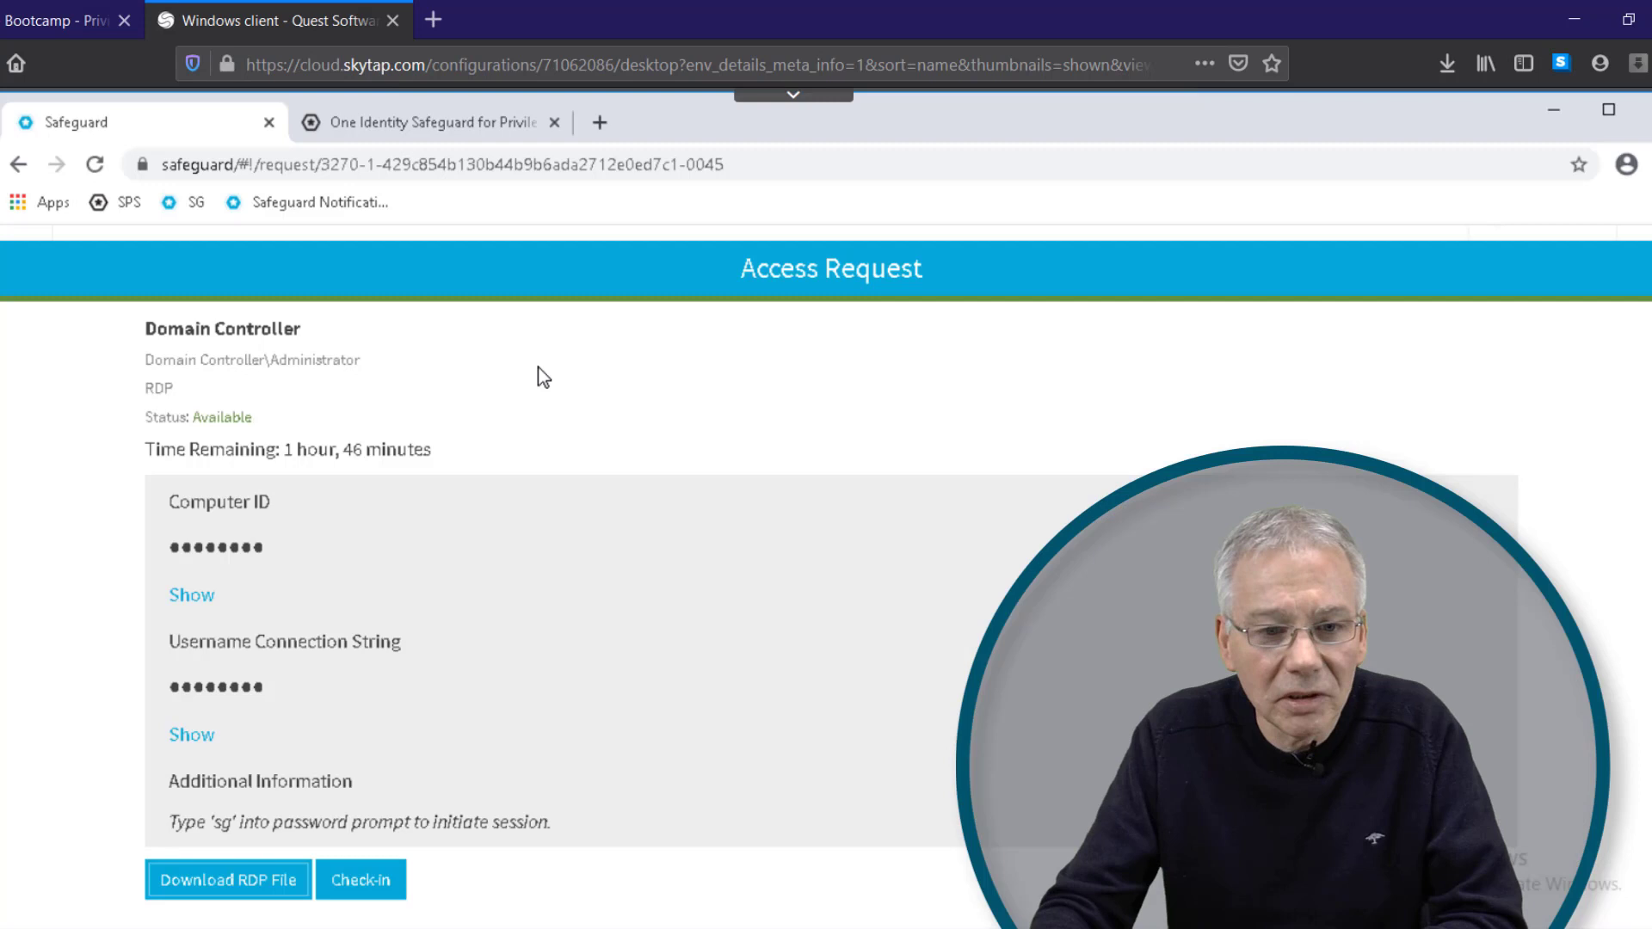
# Step: Open the SPS Sessions search list showing the newest dc01 RDP session scored 100
pyautogui.click(465, 123)
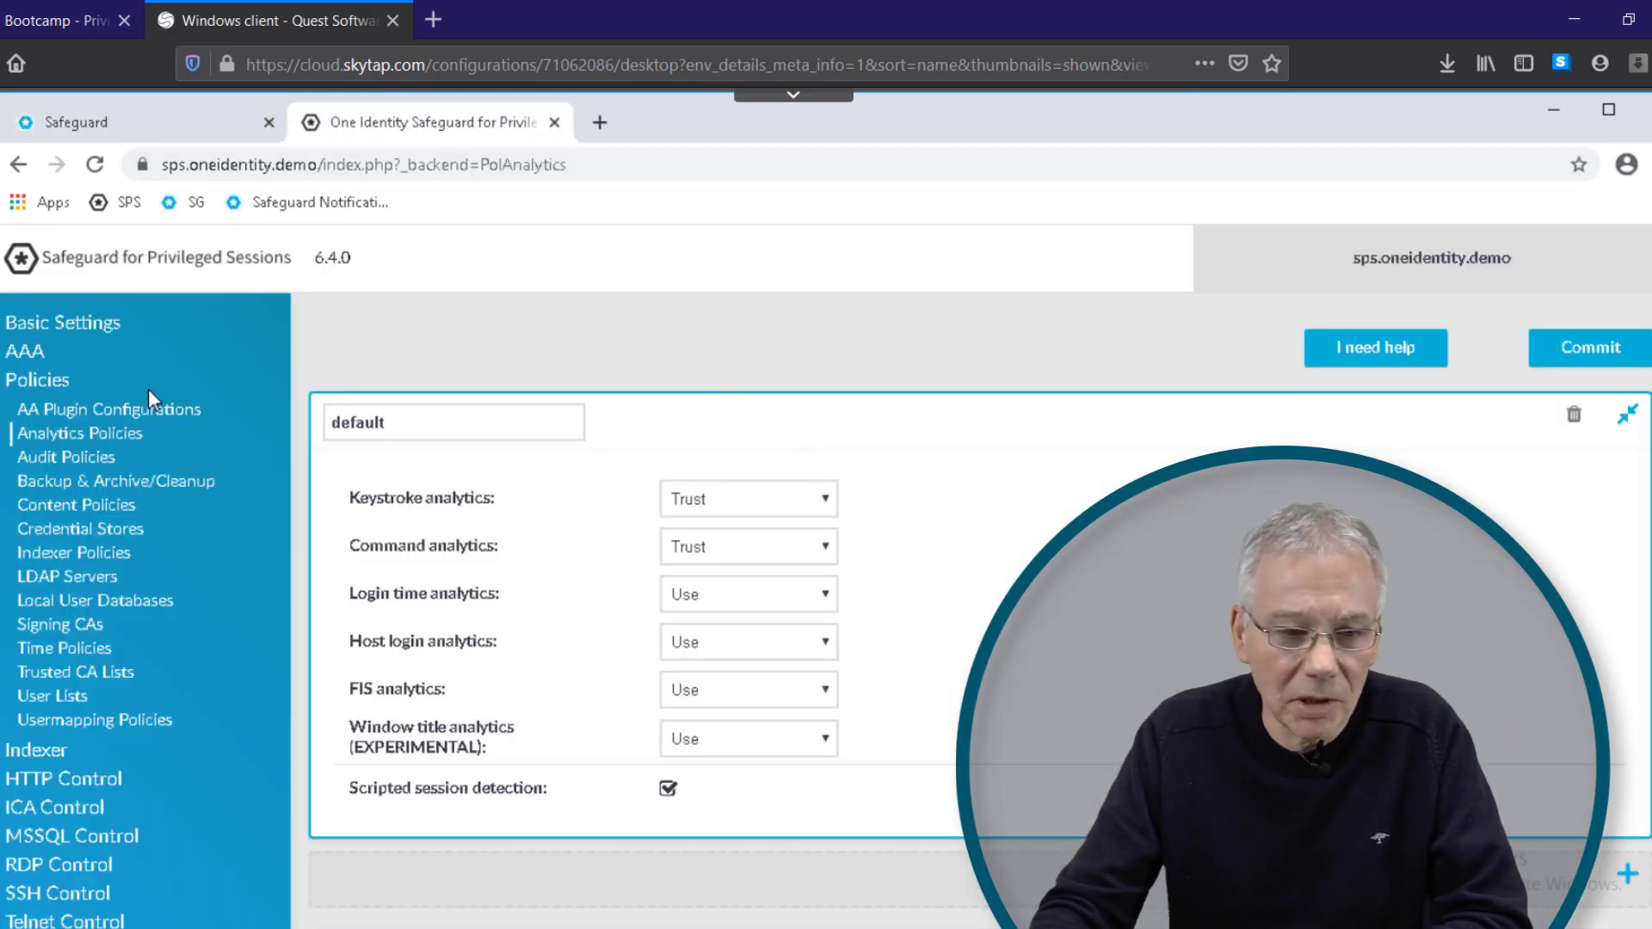
pyautogui.scroll(-3, 147, 517)
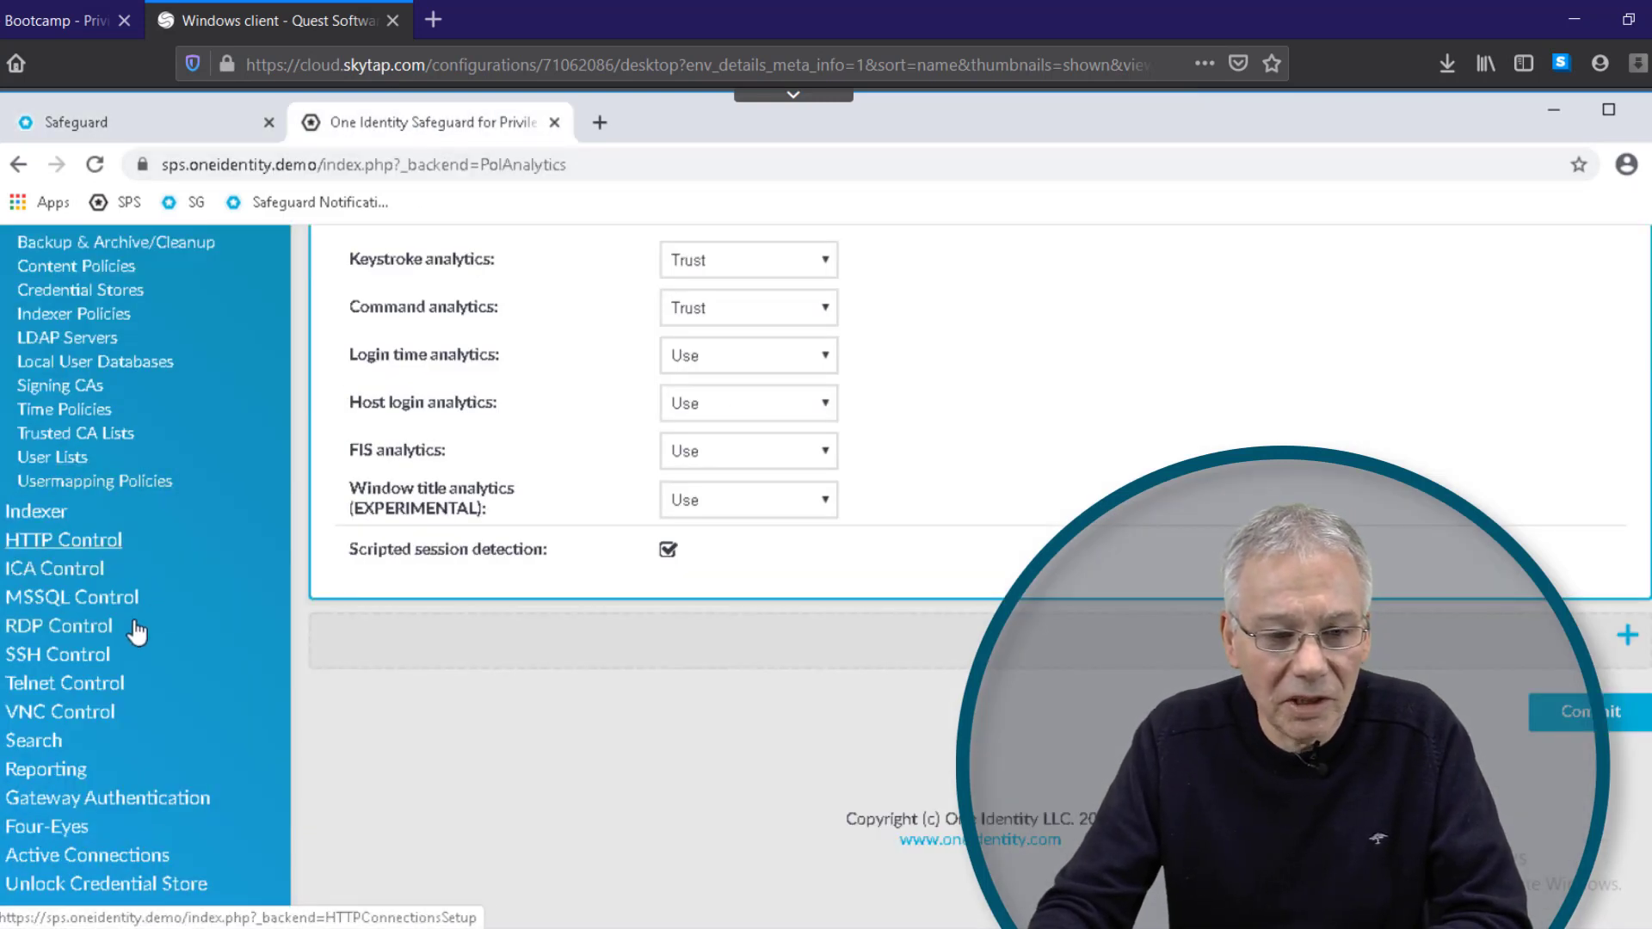
pyautogui.click(53, 743)
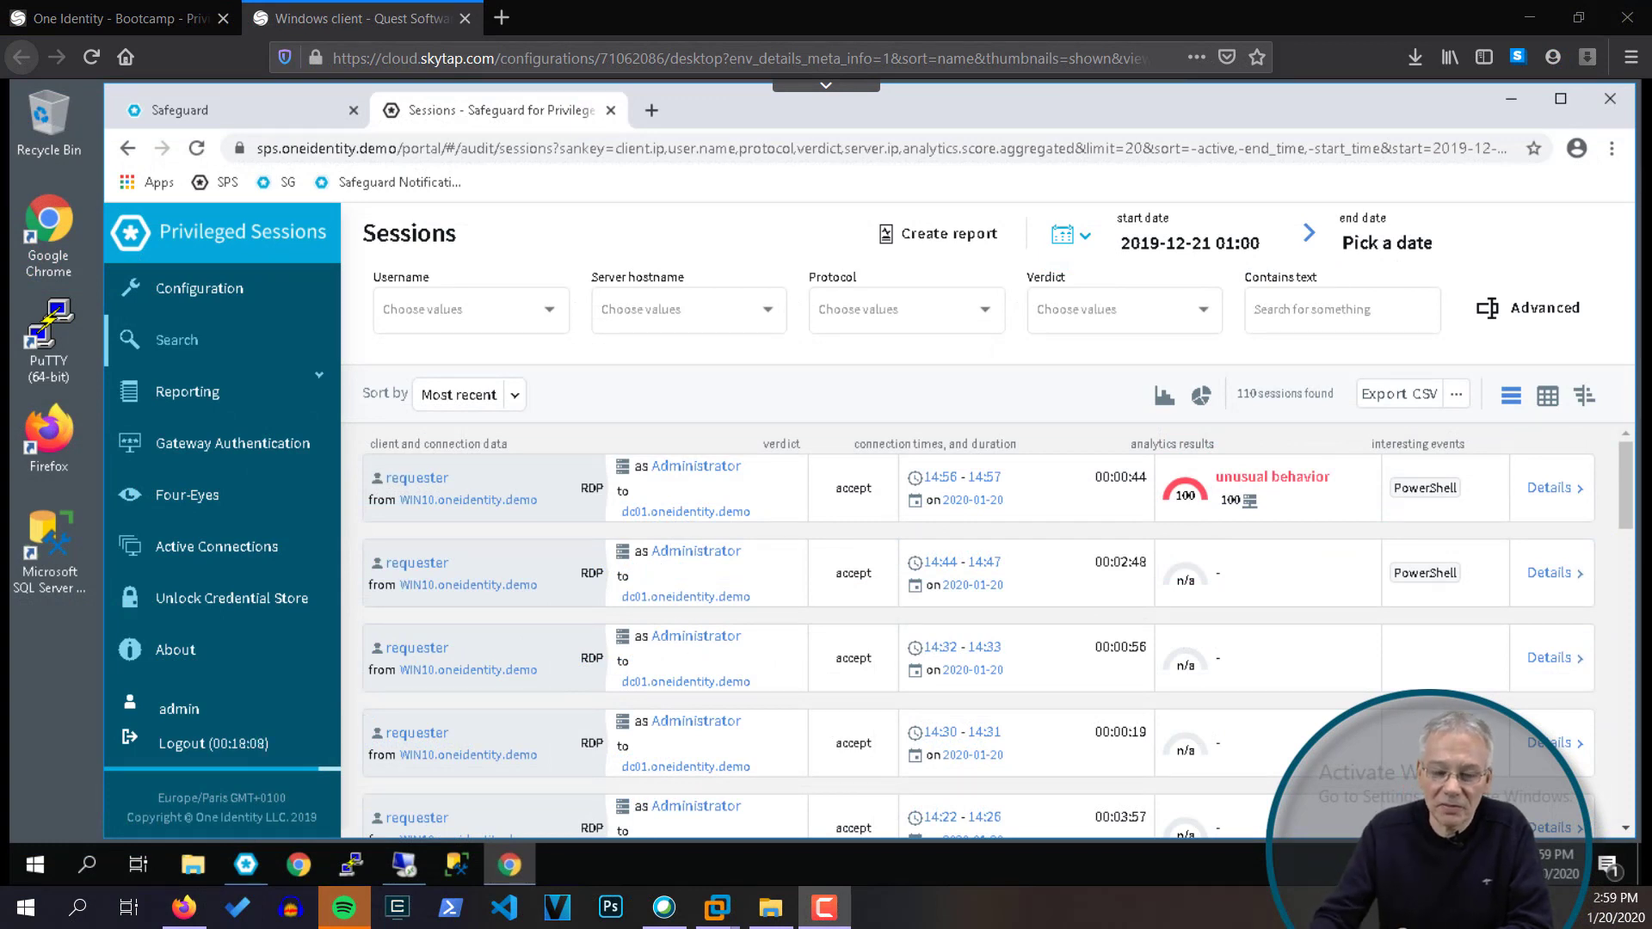
# Step: Open the newest dc01 session and review its overview, Details, Alerts and Contents tabs
pyautogui.click(1559, 495)
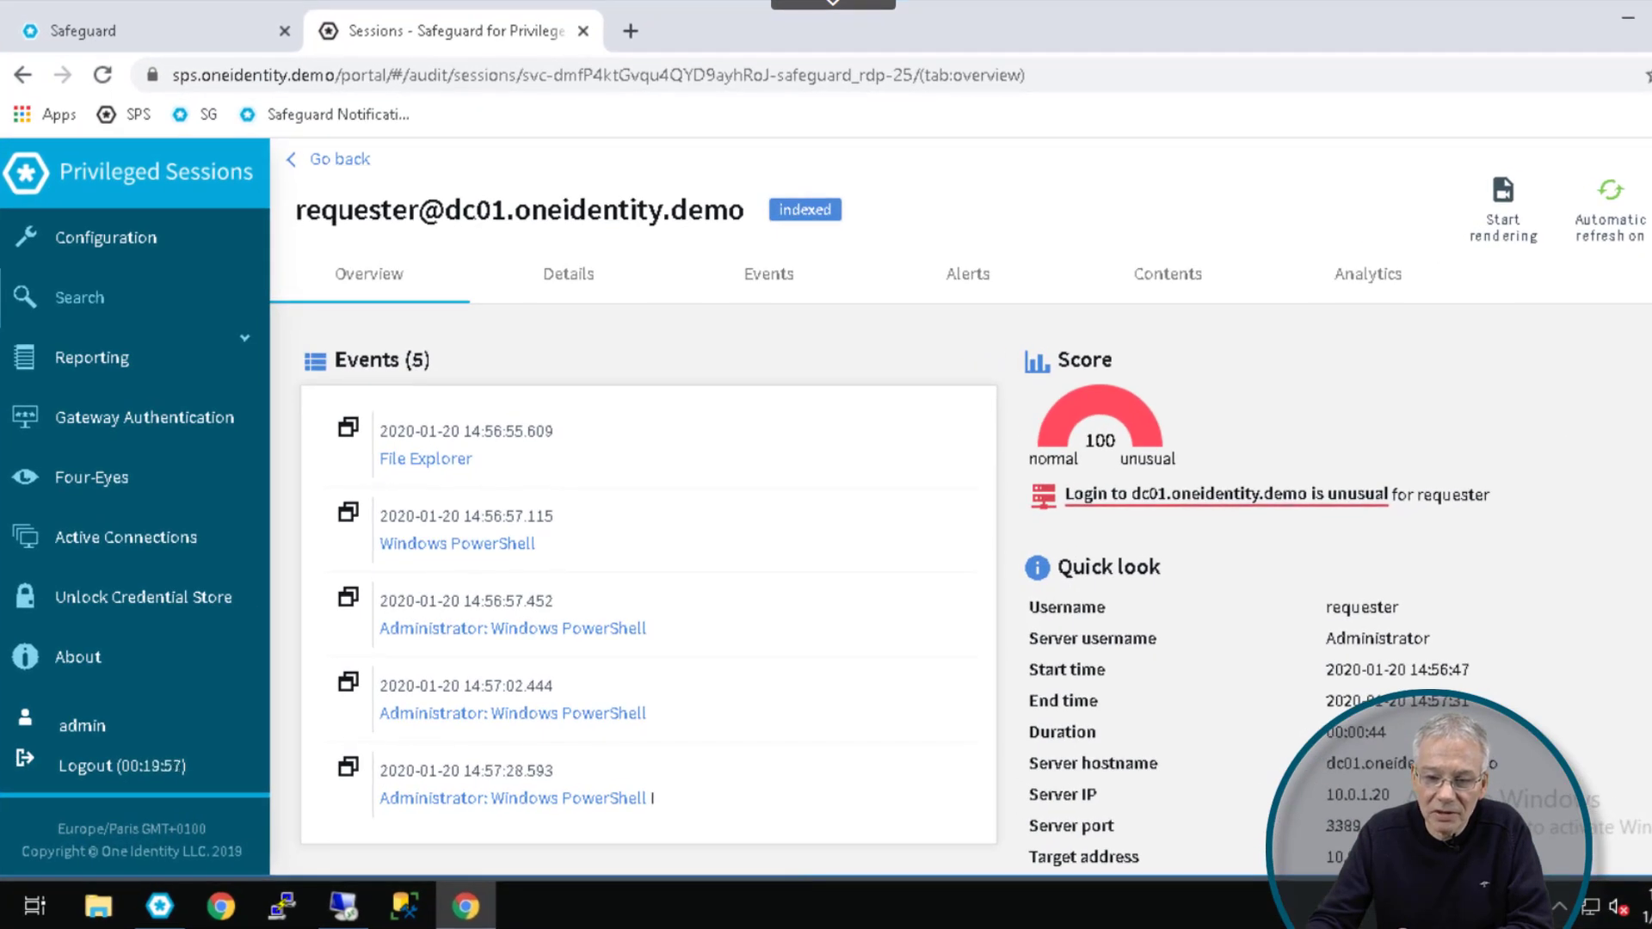
pyautogui.scroll(-3, 653, 797)
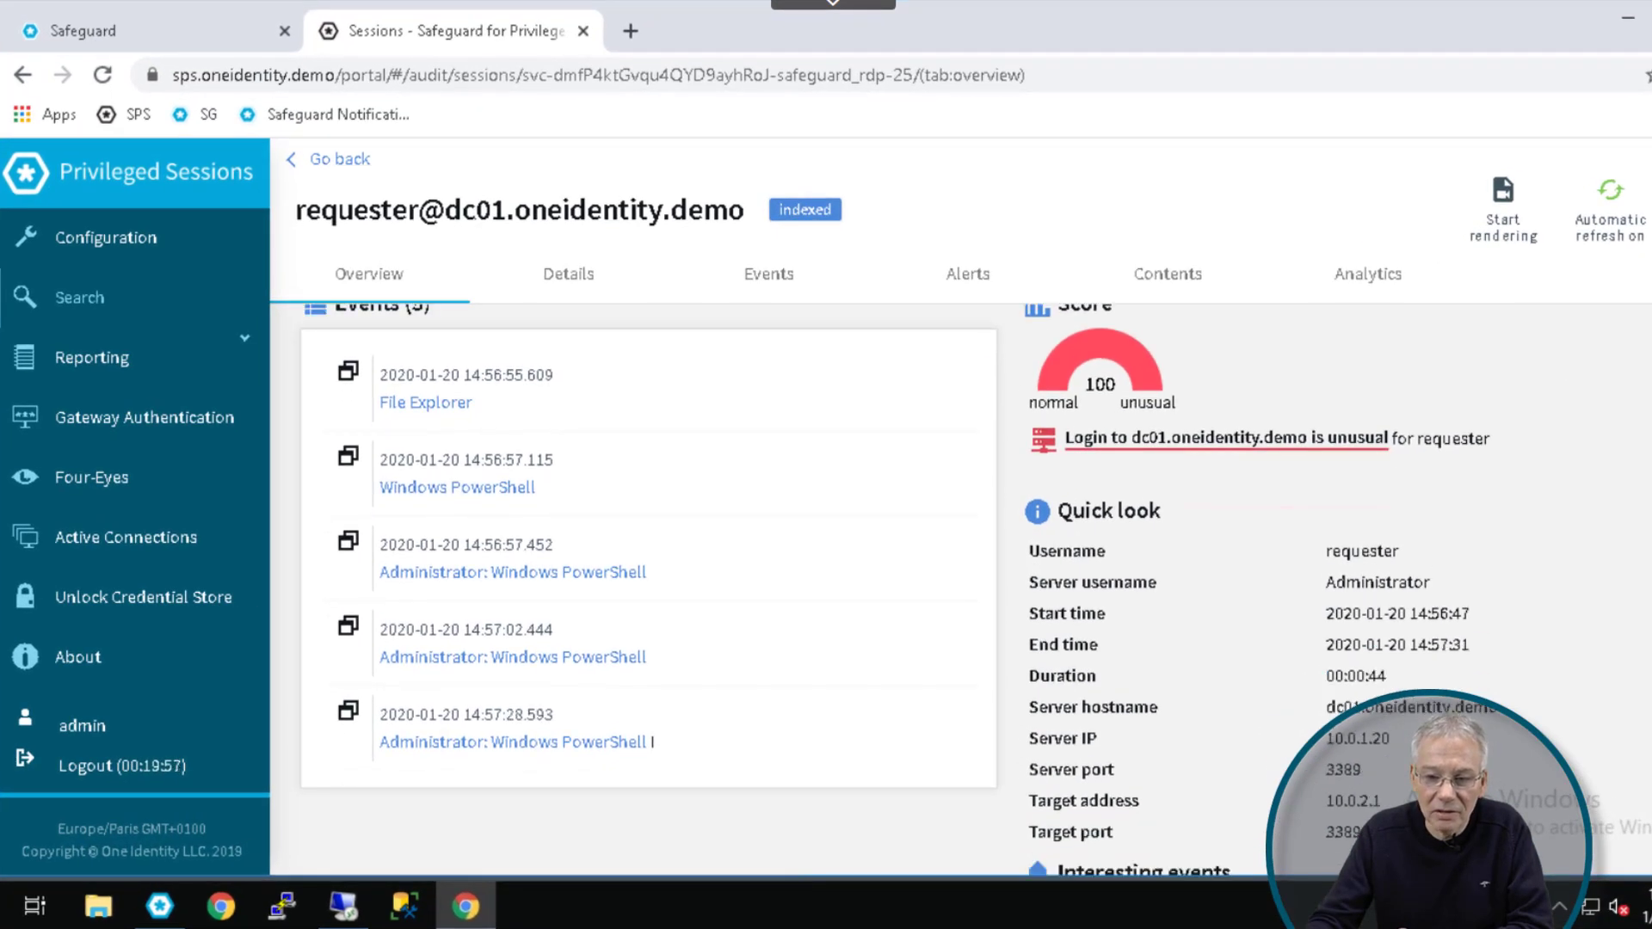
pyautogui.scroll(2, 653, 778)
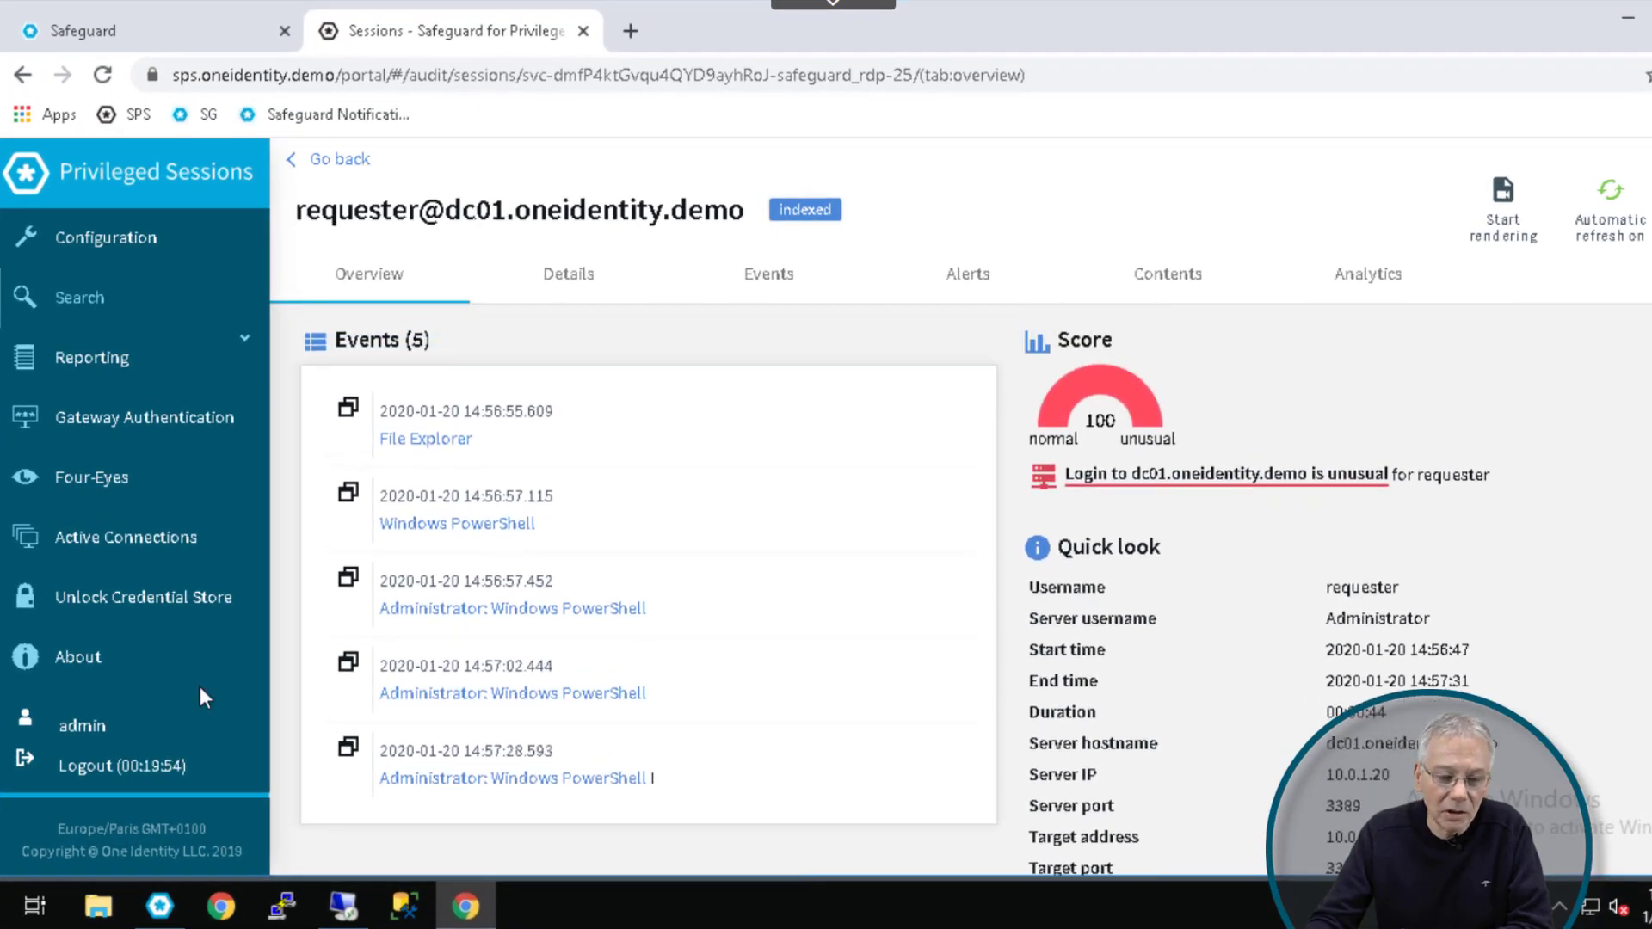
pyautogui.click(578, 293)
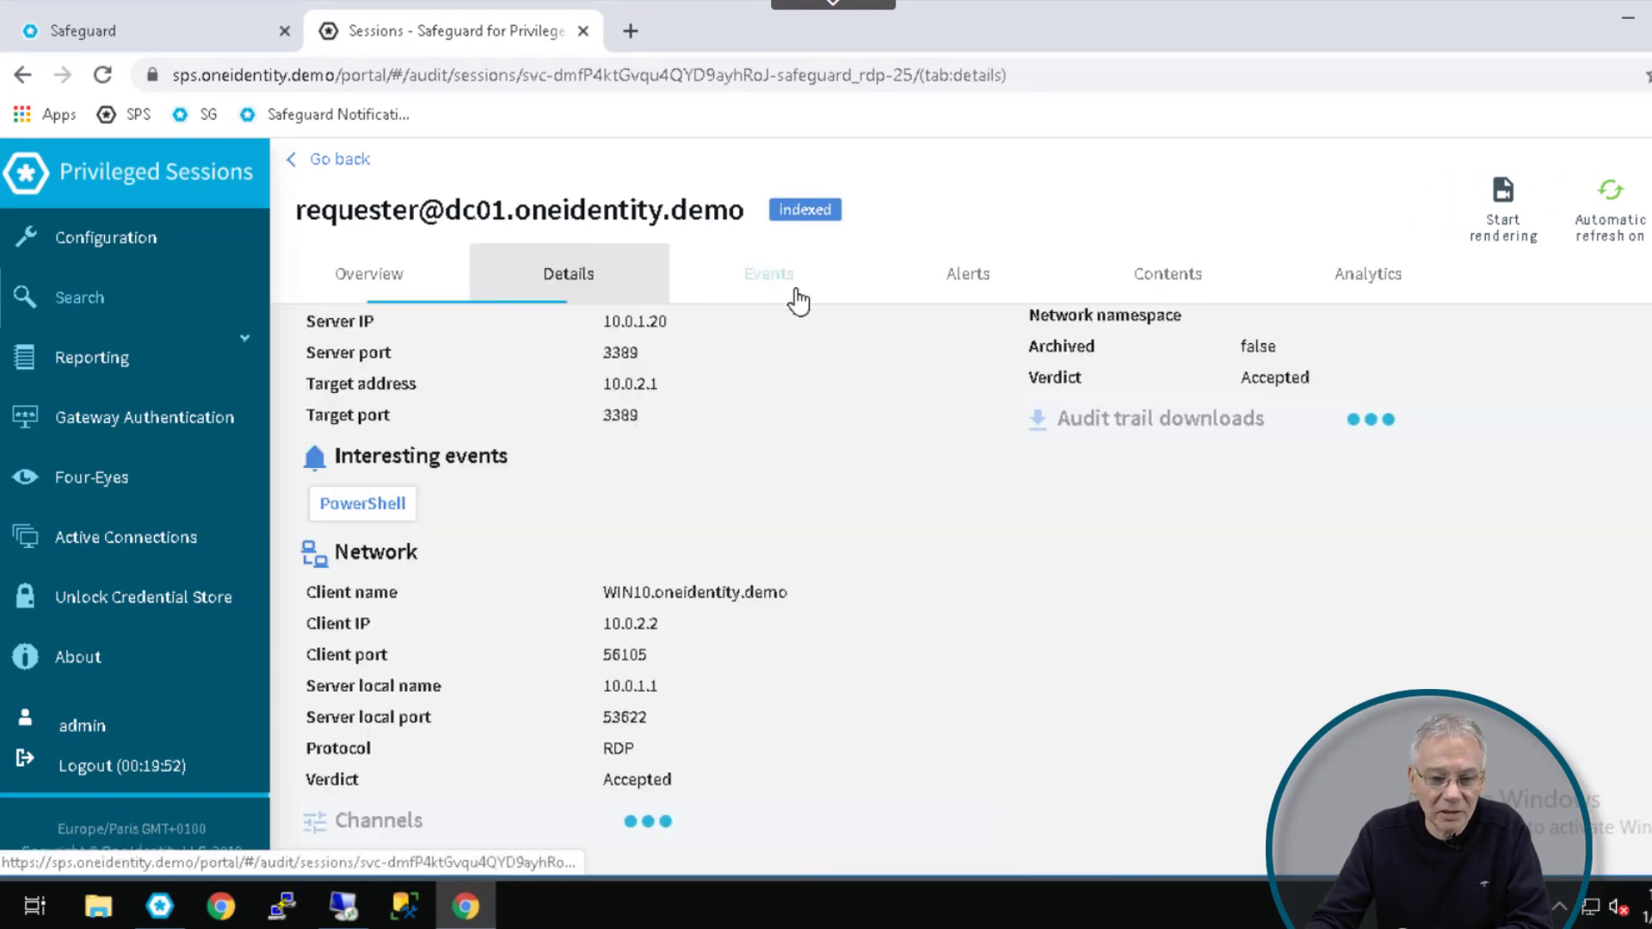
pyautogui.click(977, 293)
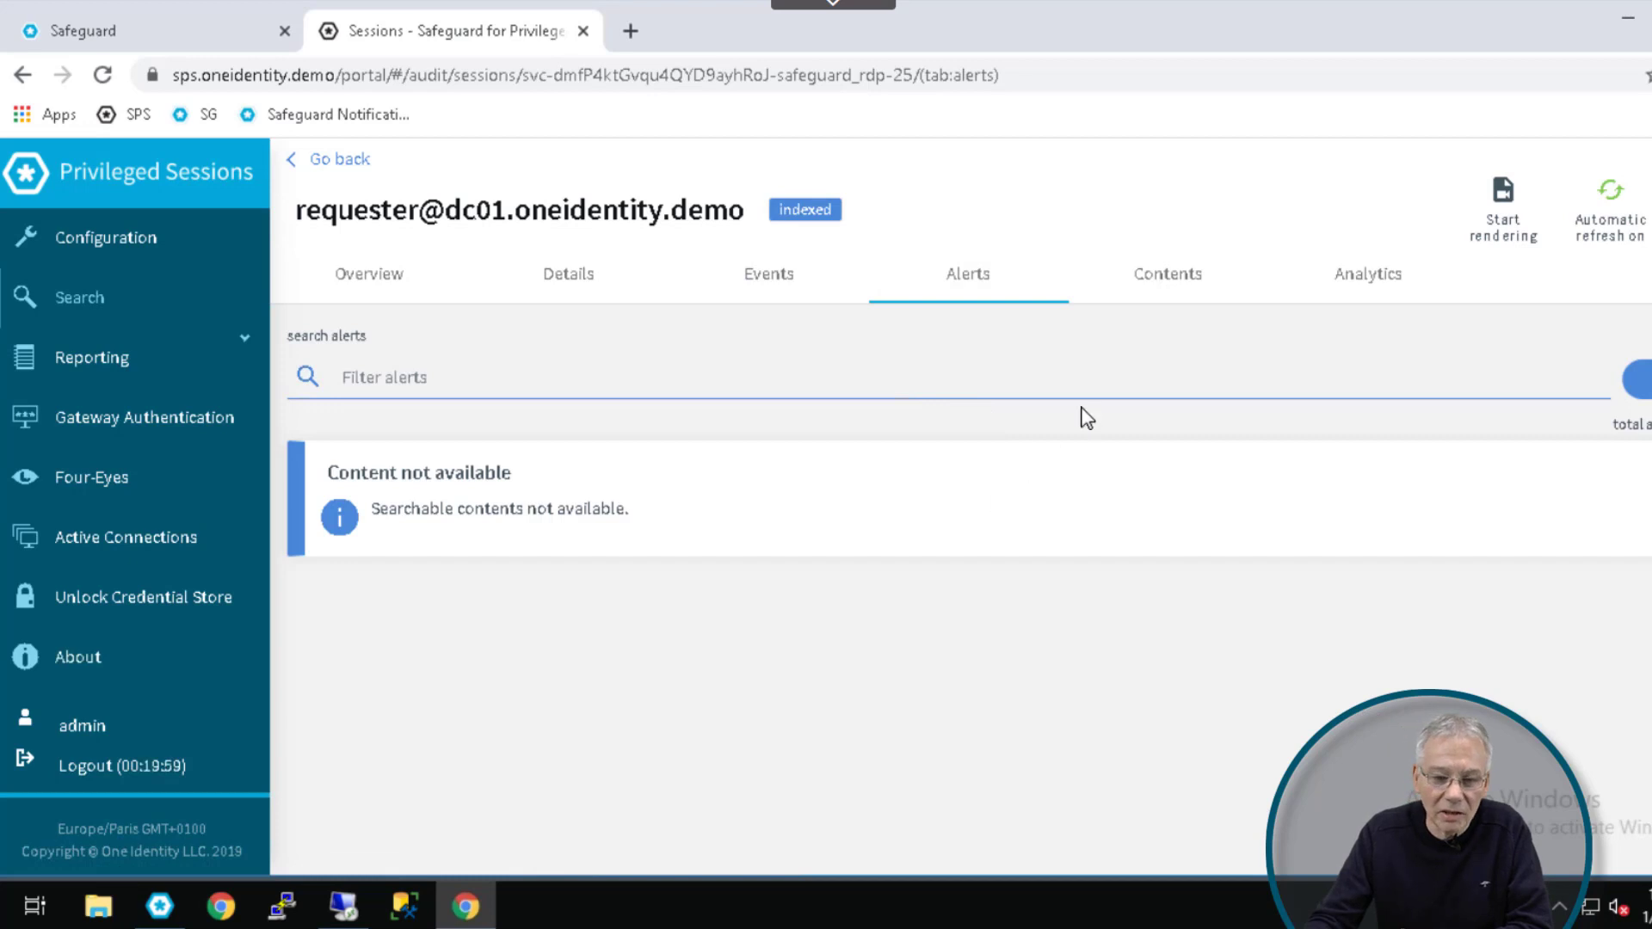
pyautogui.click(1176, 282)
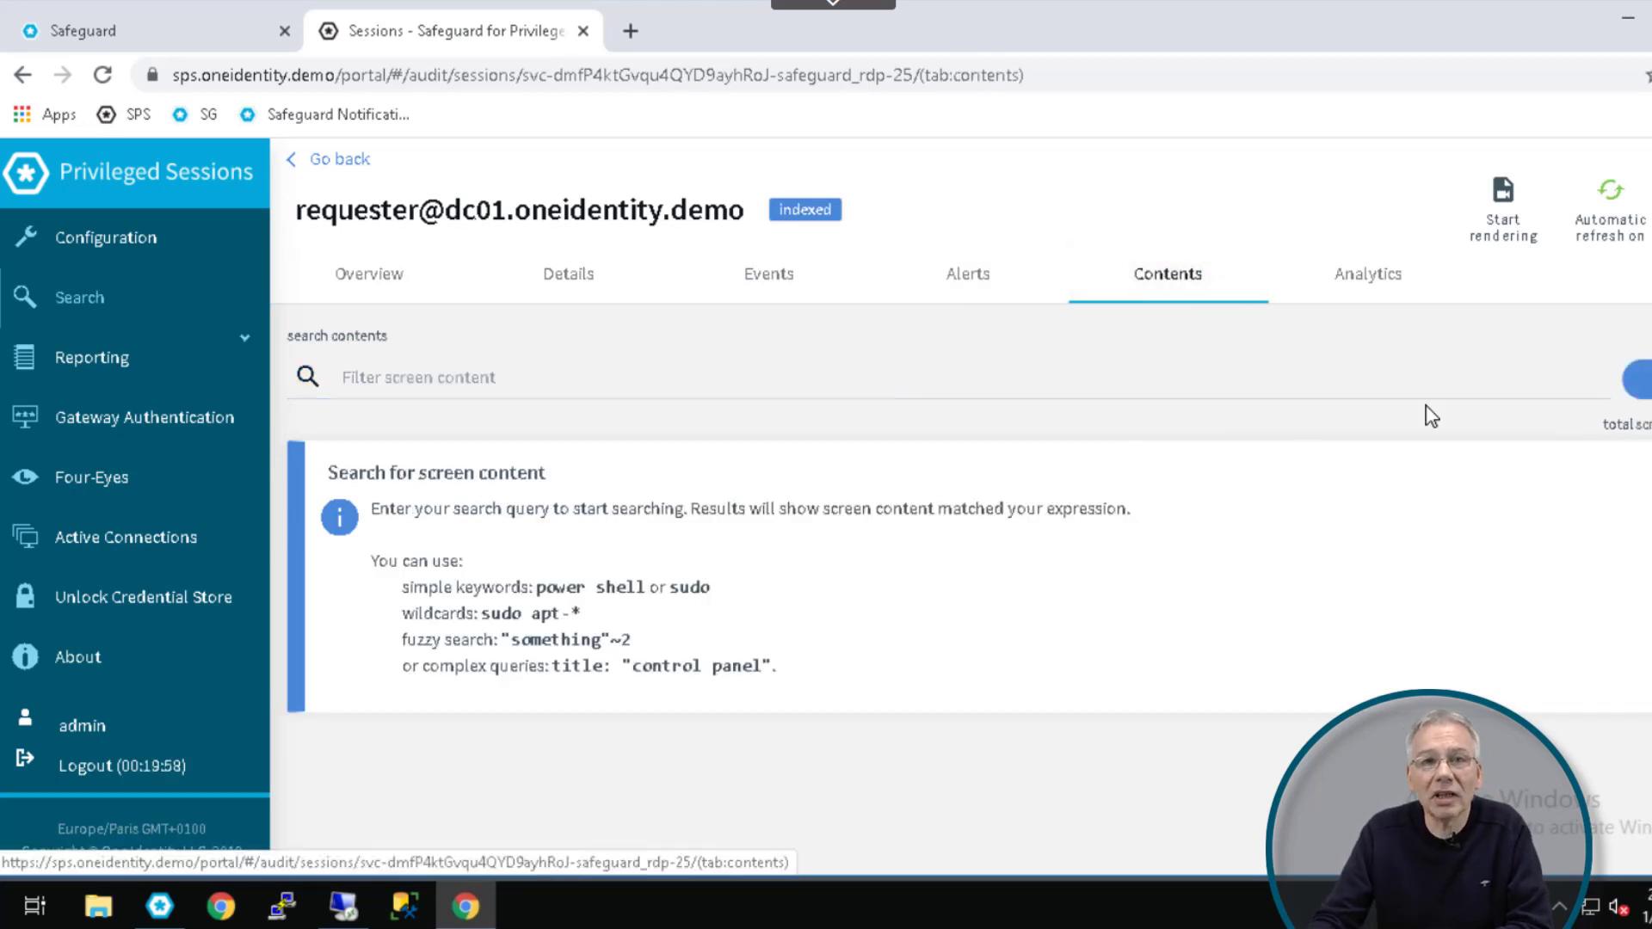
# Step: Review the session's Analytics tab: the Host login, Login time and Window Title sections
pyautogui.click(1370, 277)
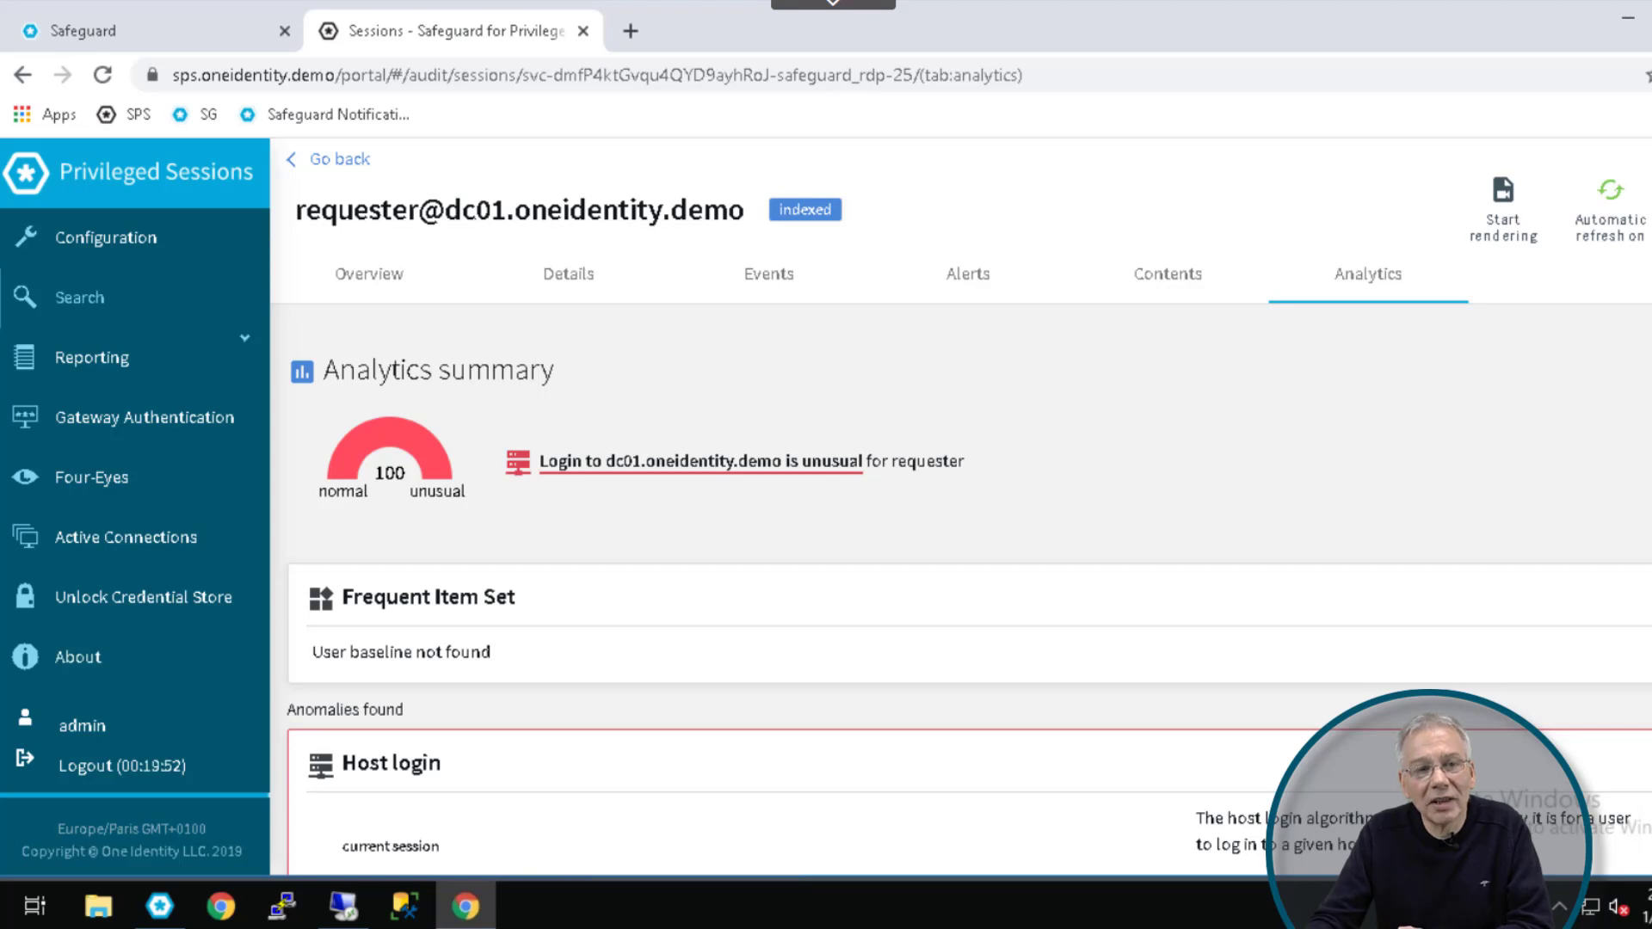
pyautogui.scroll(-4, 969, 602)
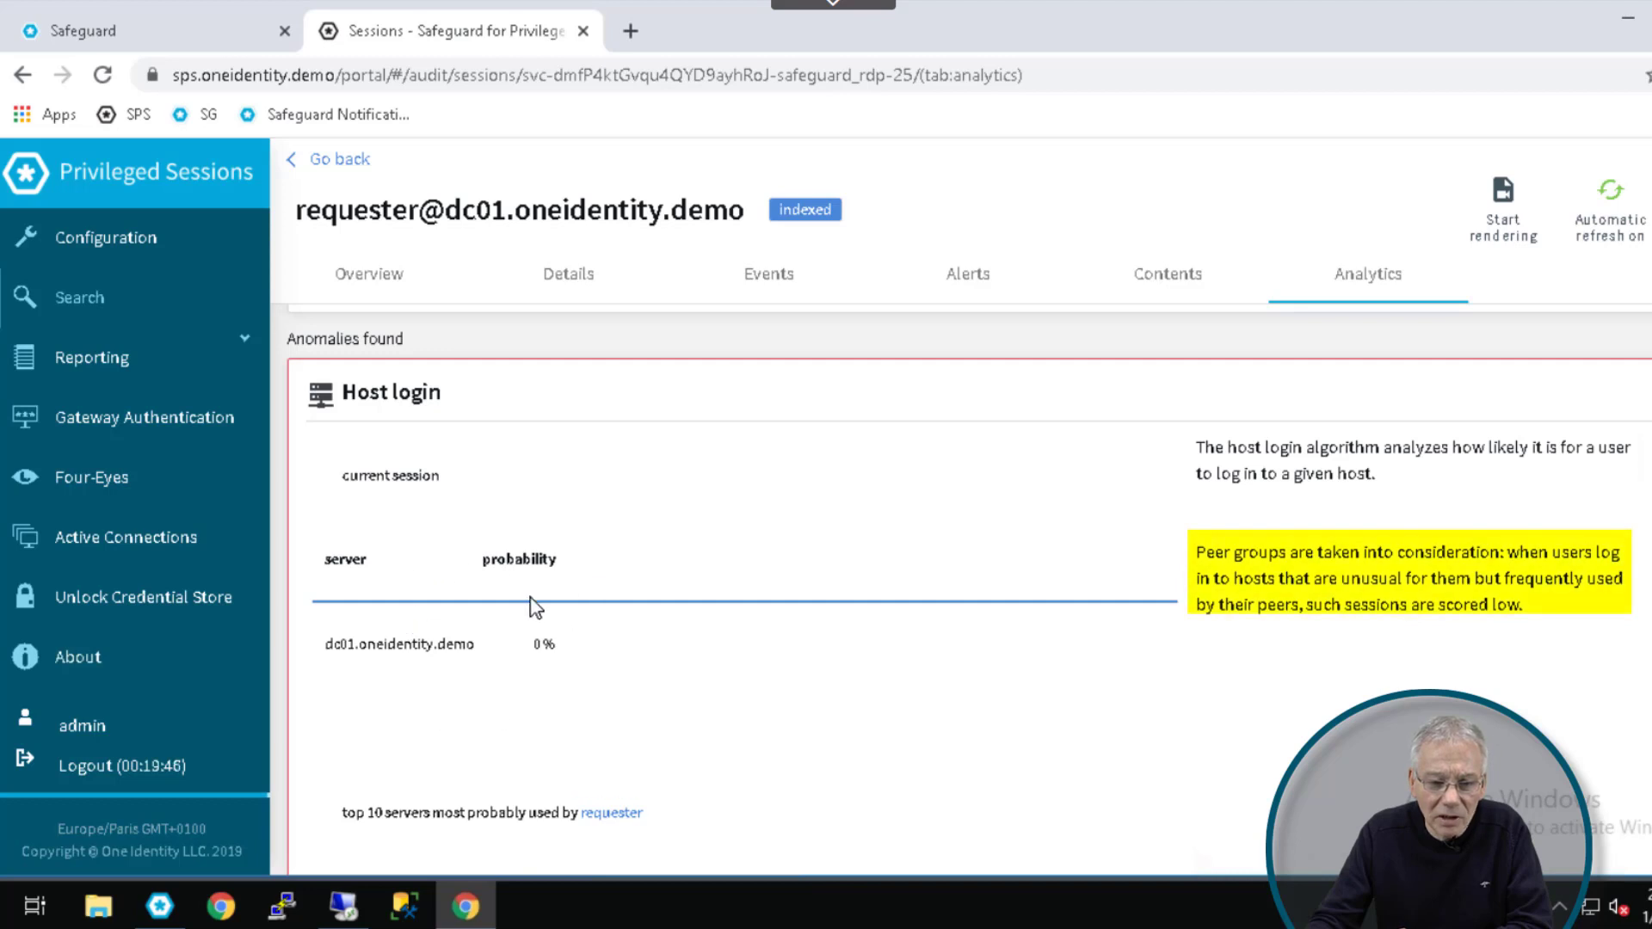
pyautogui.scroll(-2, 1230, 670)
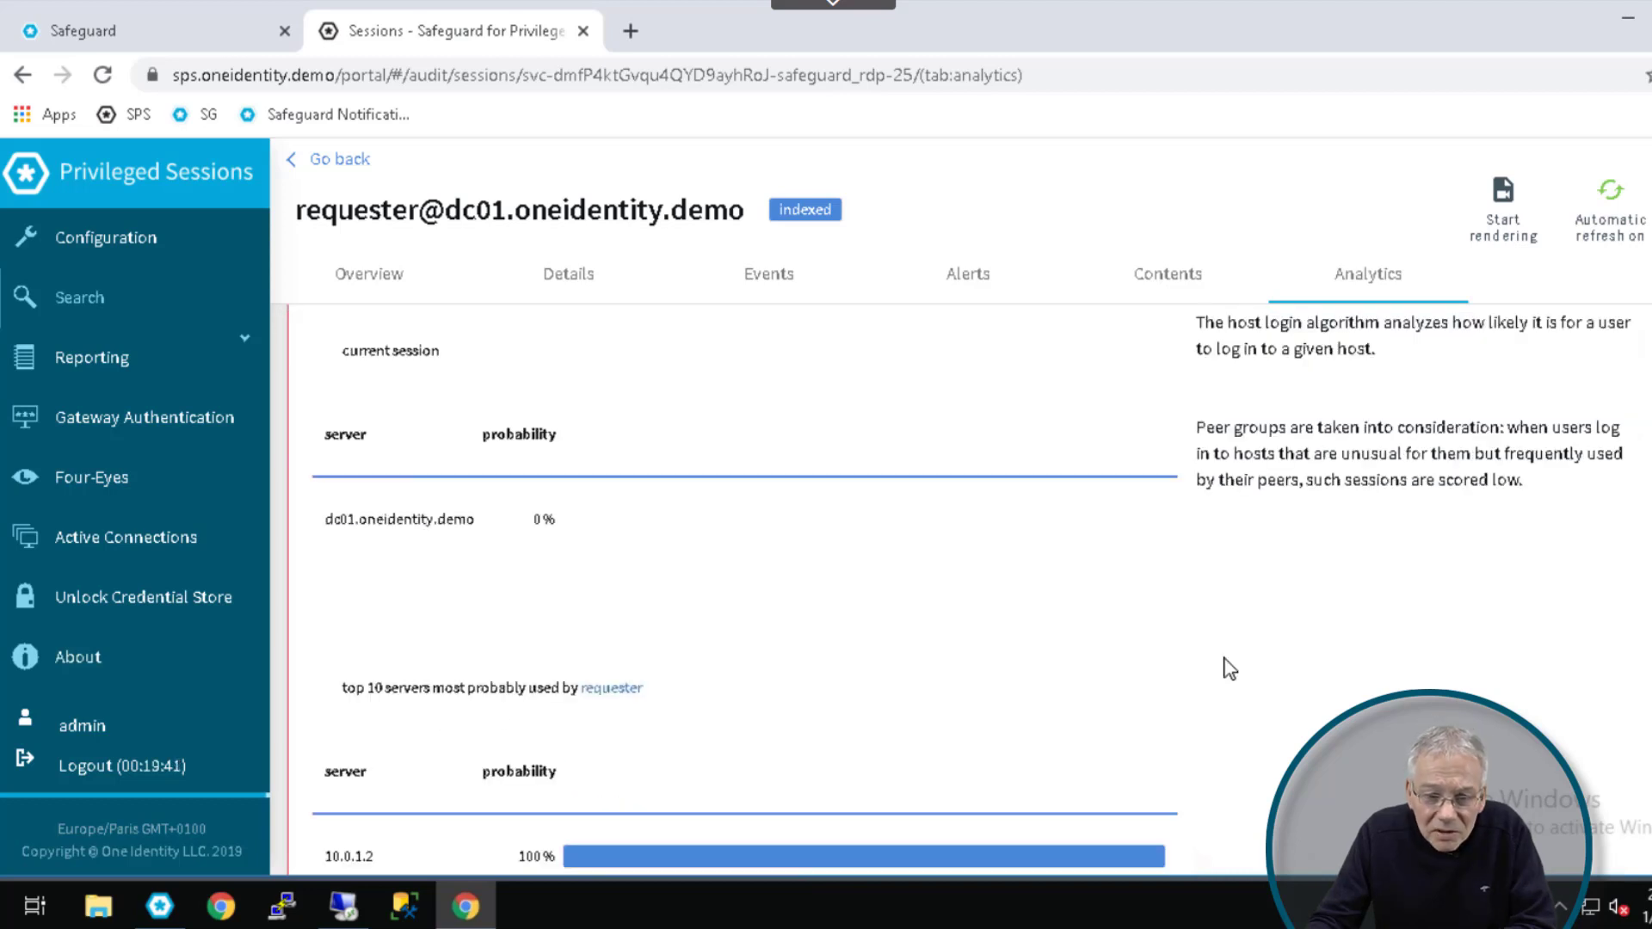
pyautogui.scroll(-3, 1230, 667)
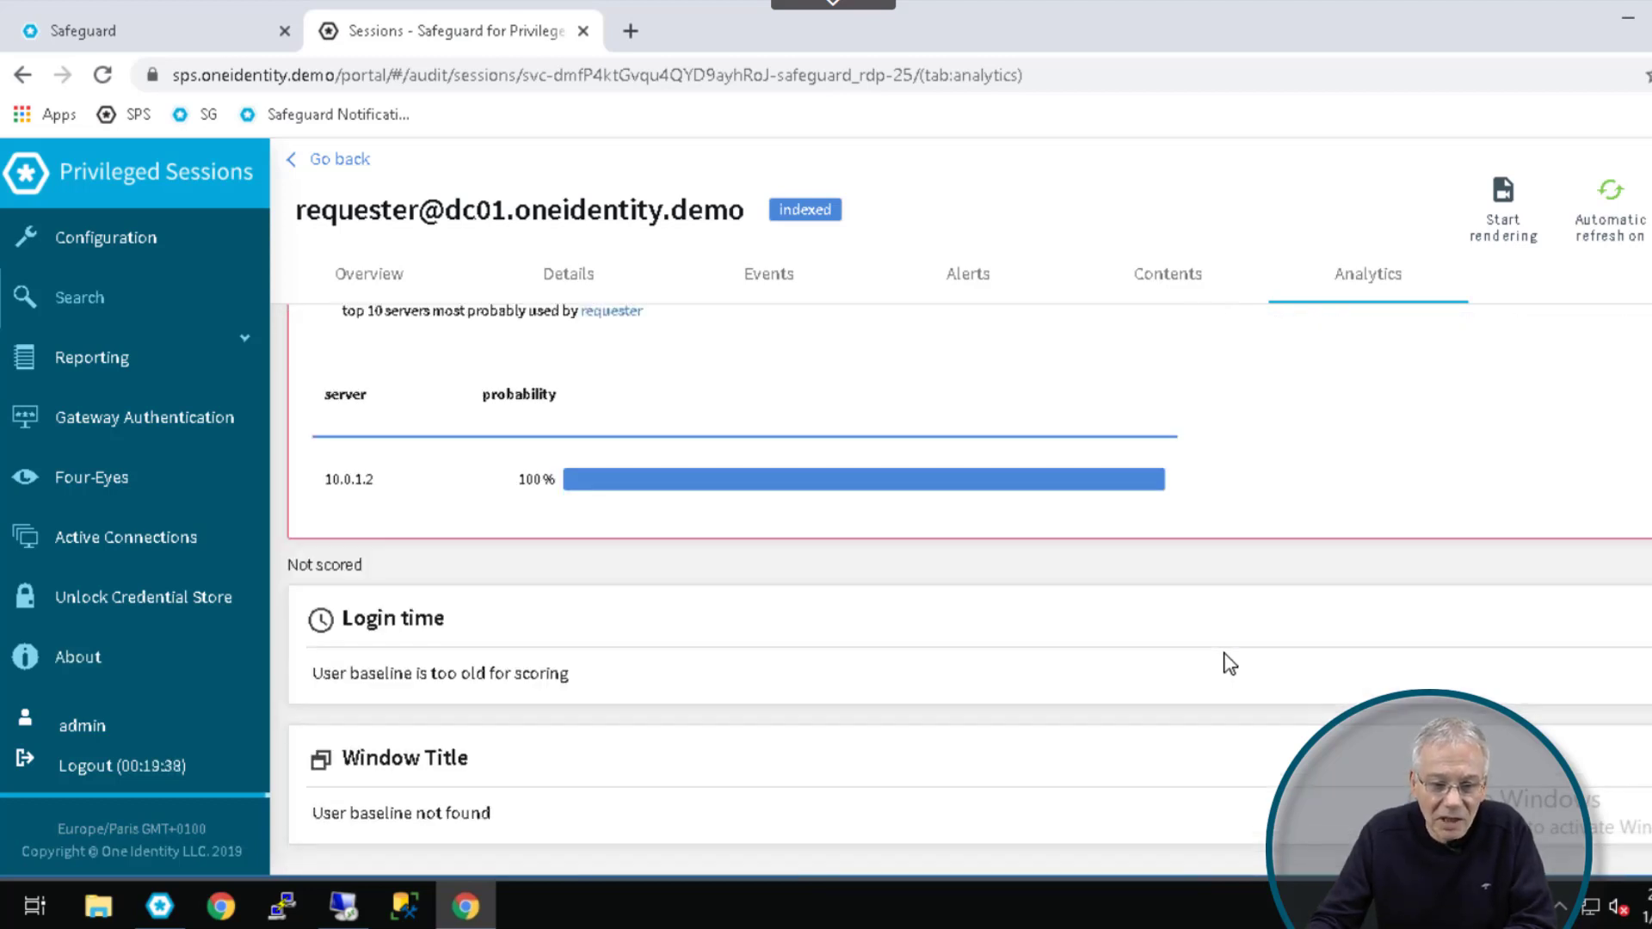
pyautogui.scroll(3, 1230, 665)
pyautogui.scroll(-3, 1232, 661)
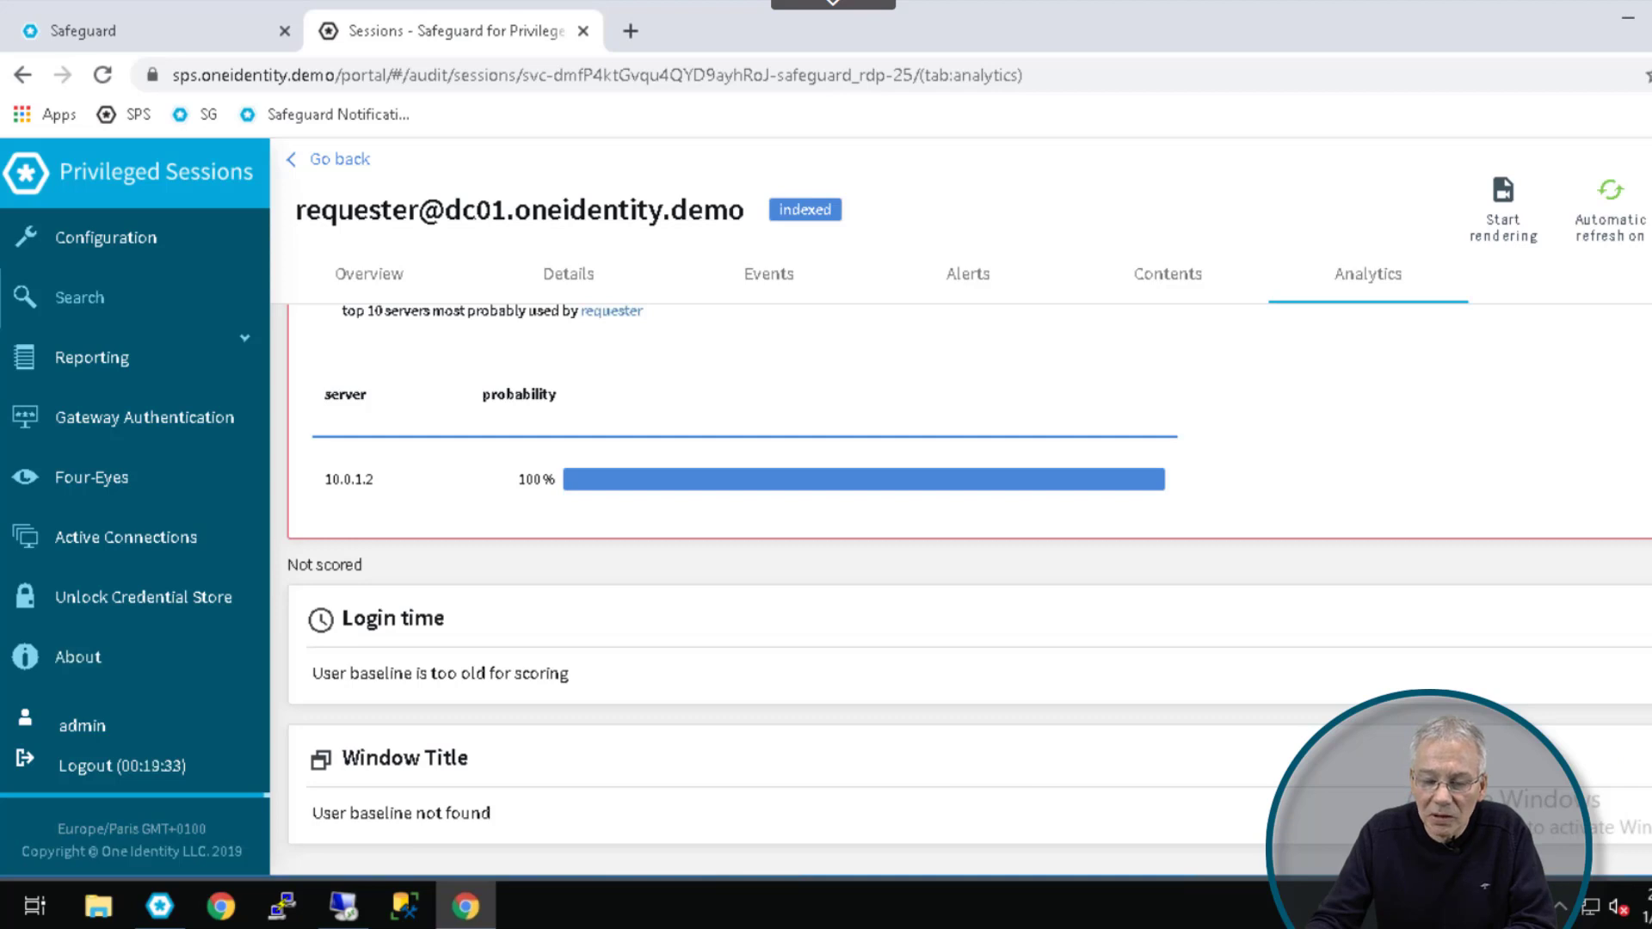
pyautogui.scroll(5, 1543, 747)
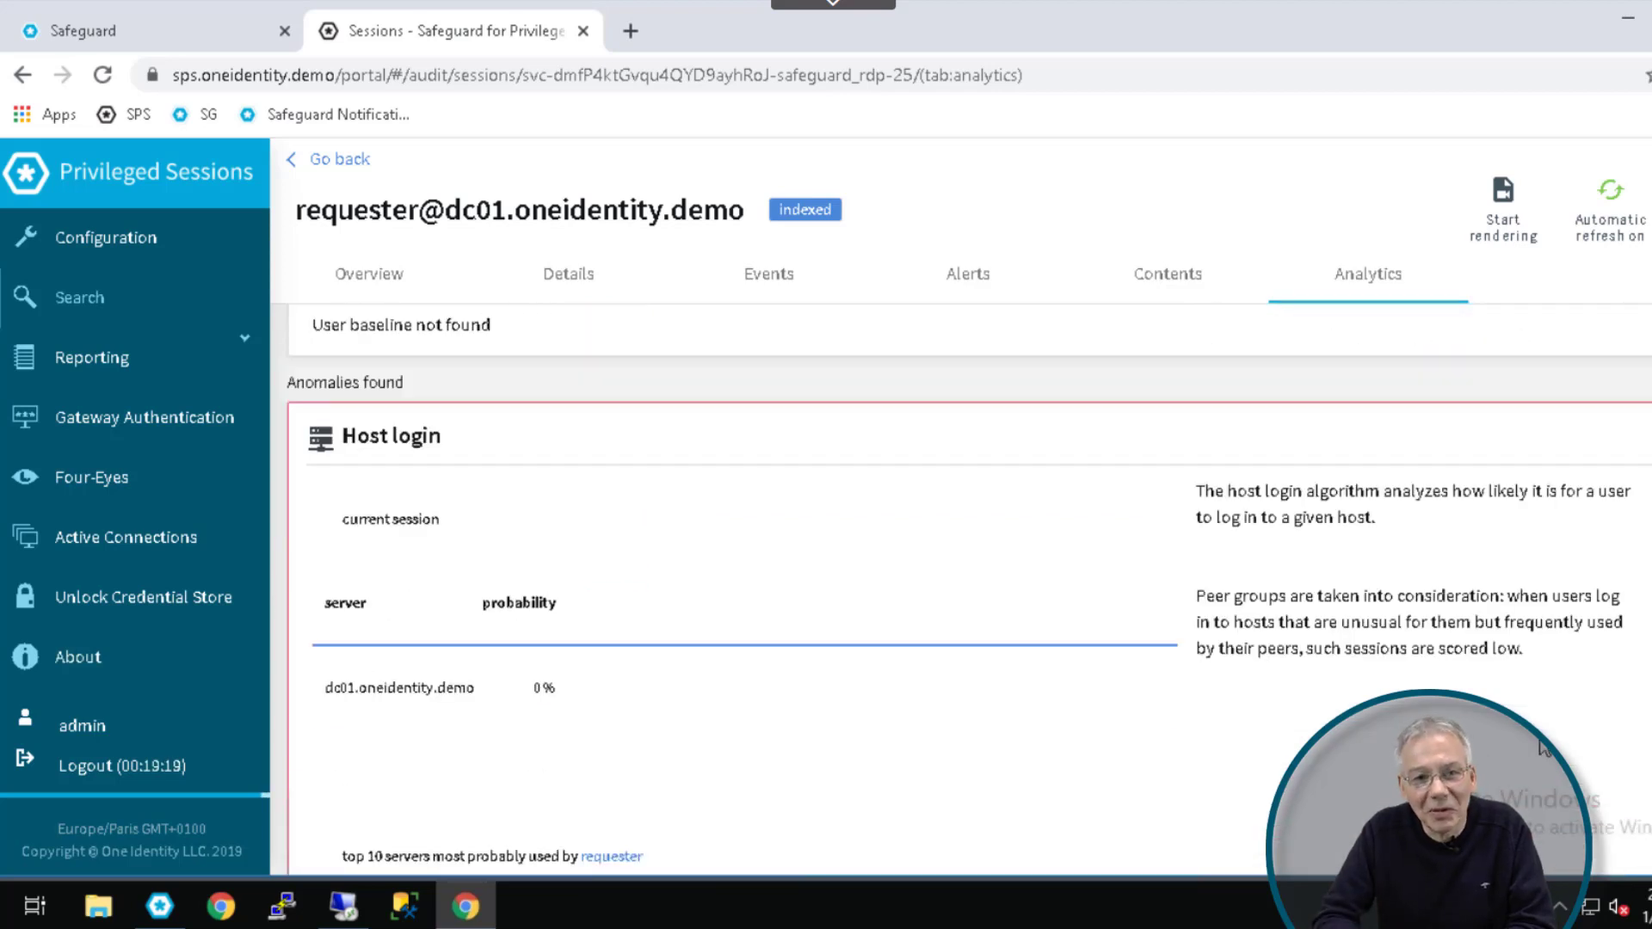